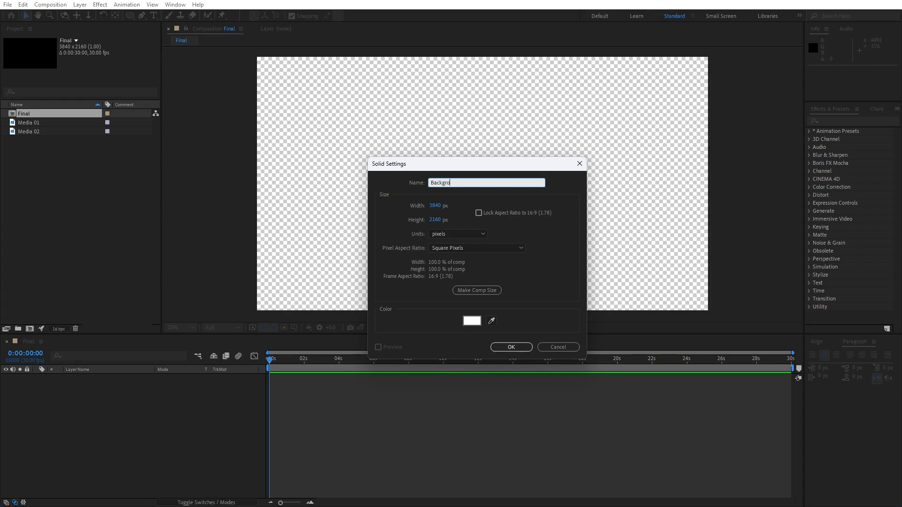
- Finish creating the white 3840 x 2160 px Background solid and apply the Gradient Ramp effect to it
click(511, 347)
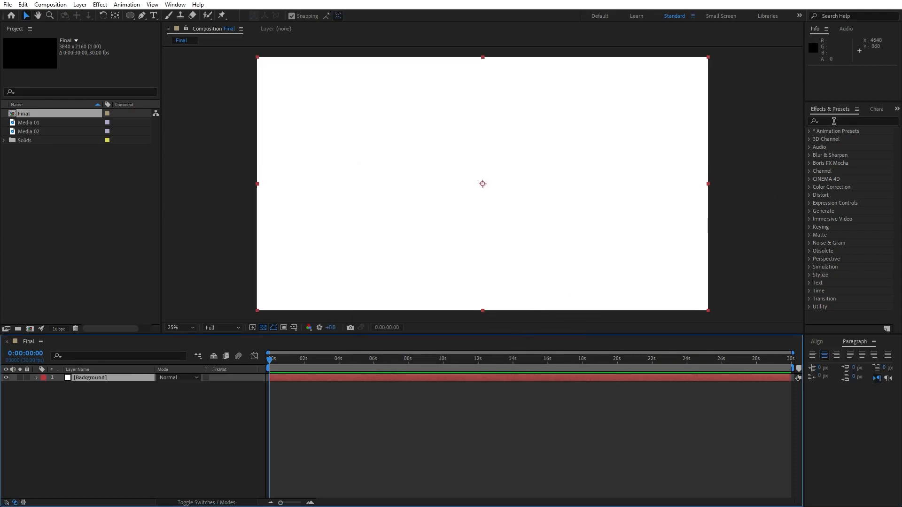
click(174, 4)
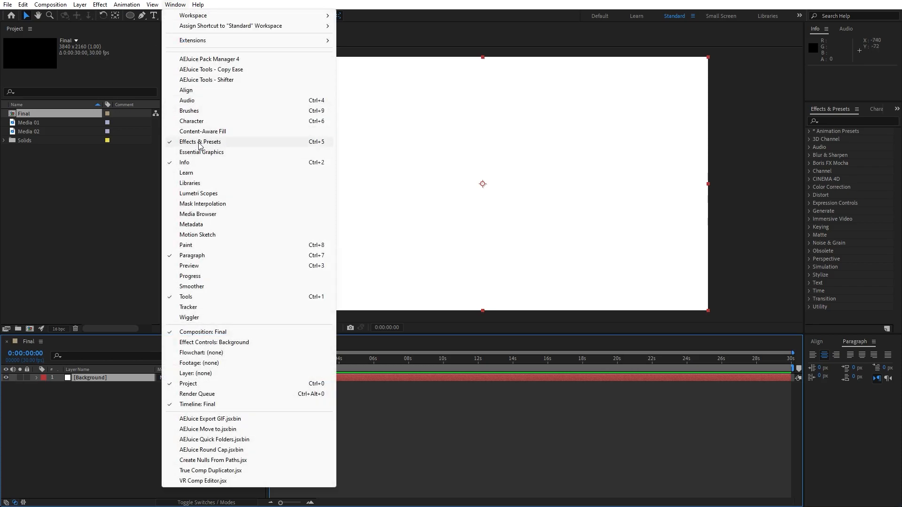
click(845, 120)
text(ramp)
drag(868, 137, 113, 377)
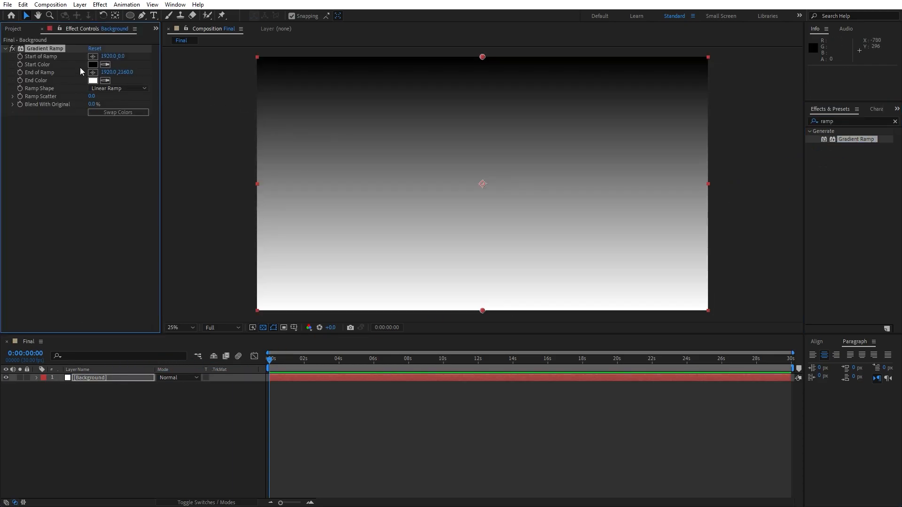
- Place the gradient's start point at the frame's upper-left corner and its end point at the lower-right corner
click(92, 57)
click(258, 60)
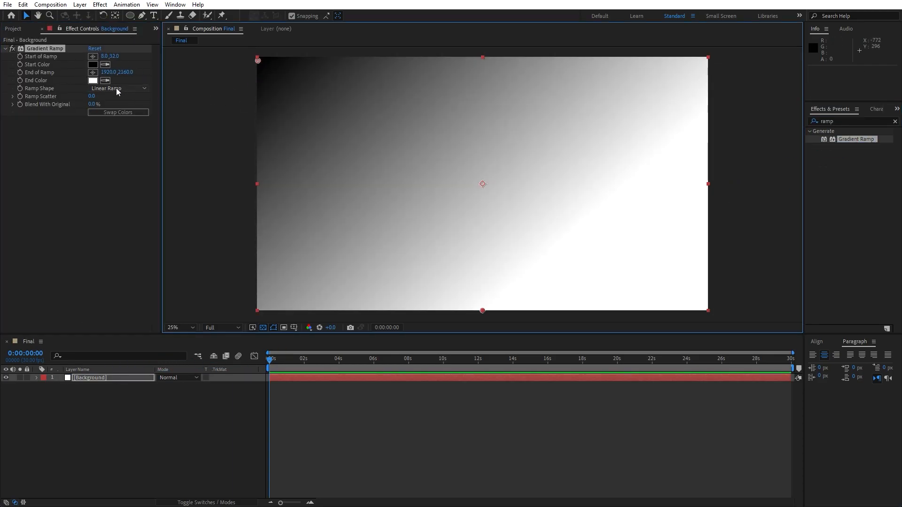
click(93, 72)
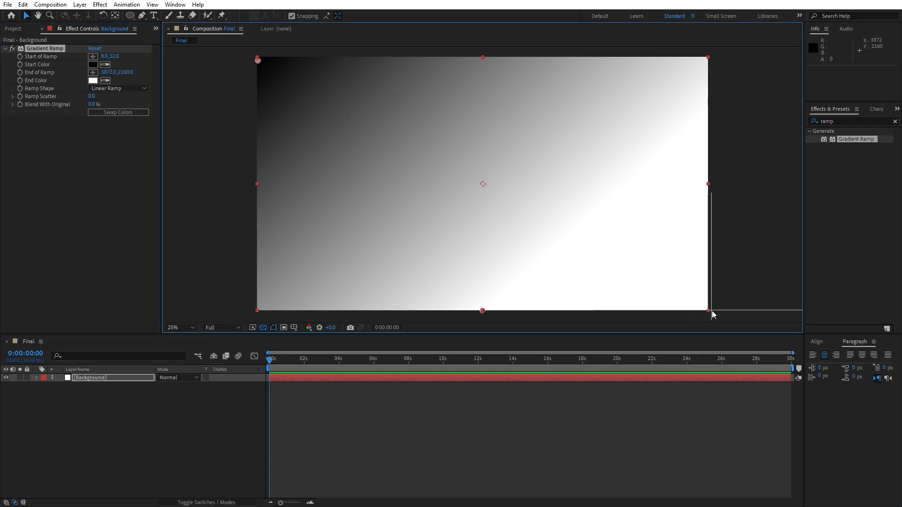
click(712, 310)
- Set the Gradient Ramp's end color to dark gray 171717
click(93, 81)
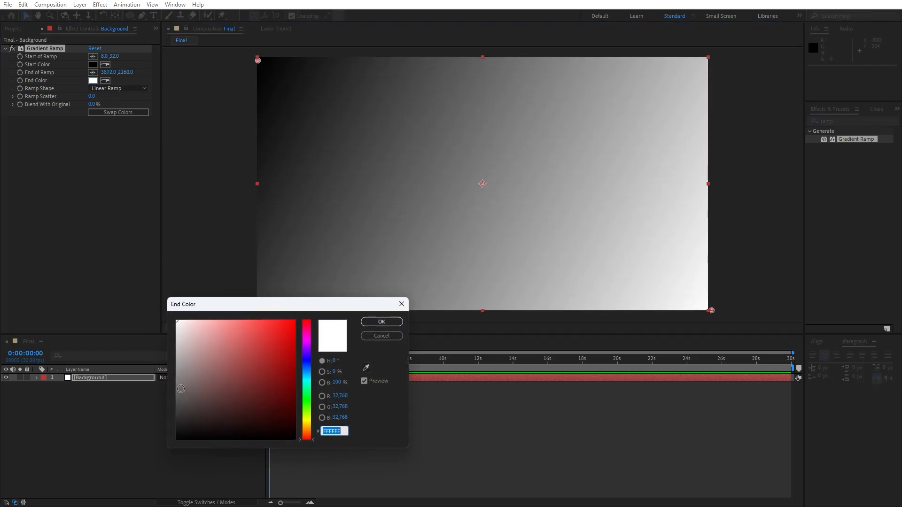
mouse_move(183, 403)
mouse_down()
mouse_move(154, 428)
mouse_move(175, 429)
mouse_up()
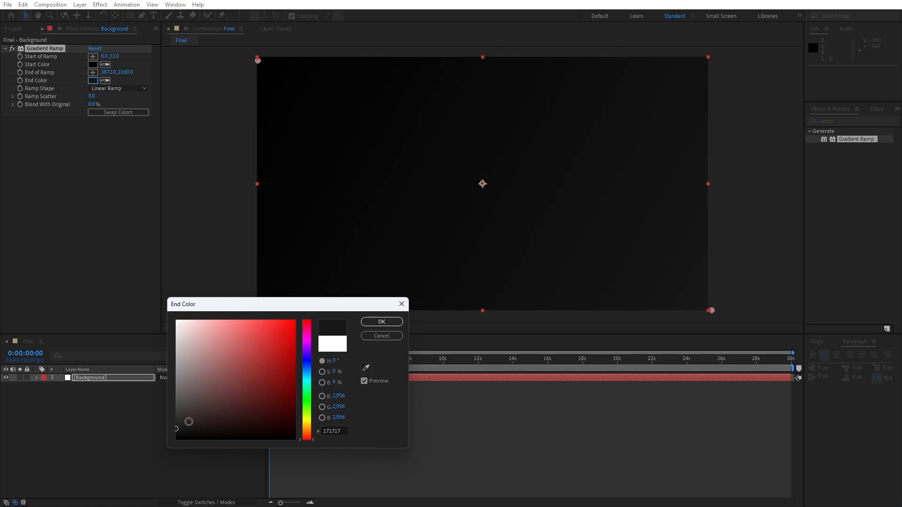
click(381, 322)
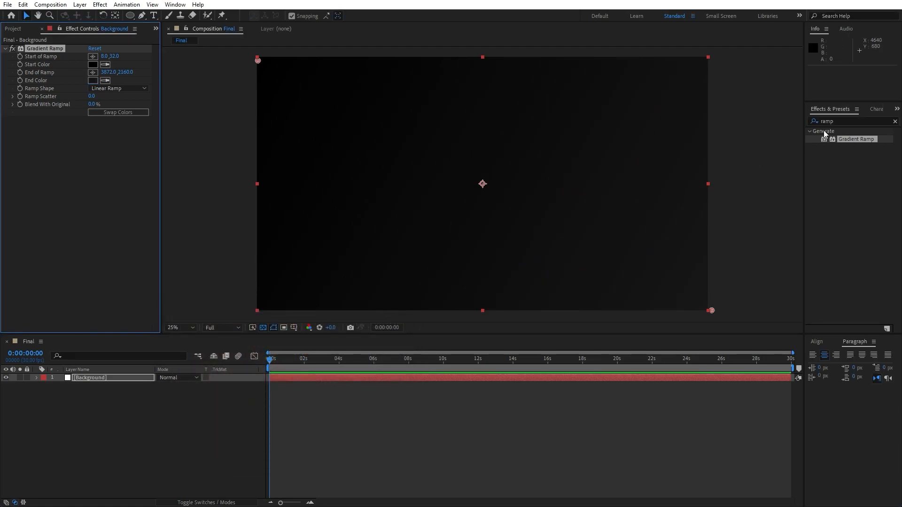
- Apply the Noise HLS effect to the Background layer with hue, lightness and saturation each at 2%
click(846, 121)
text(noise)
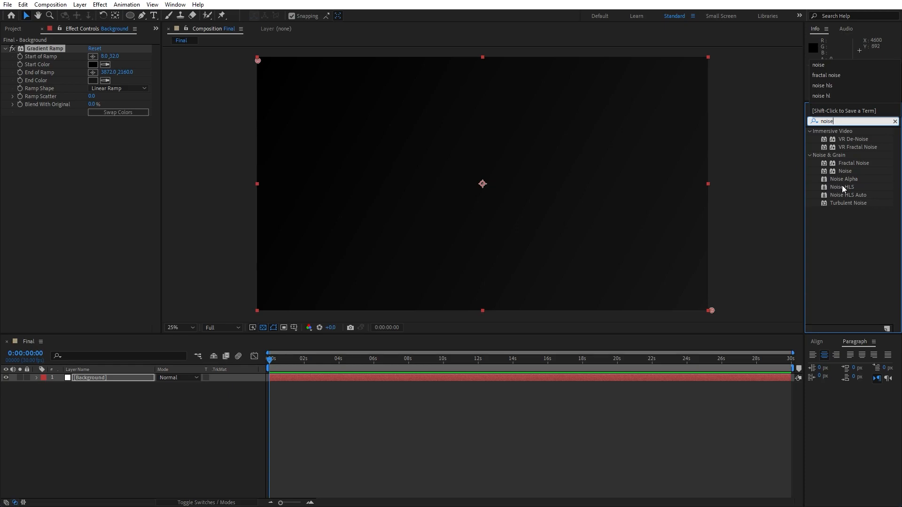
drag(842, 186, 109, 379)
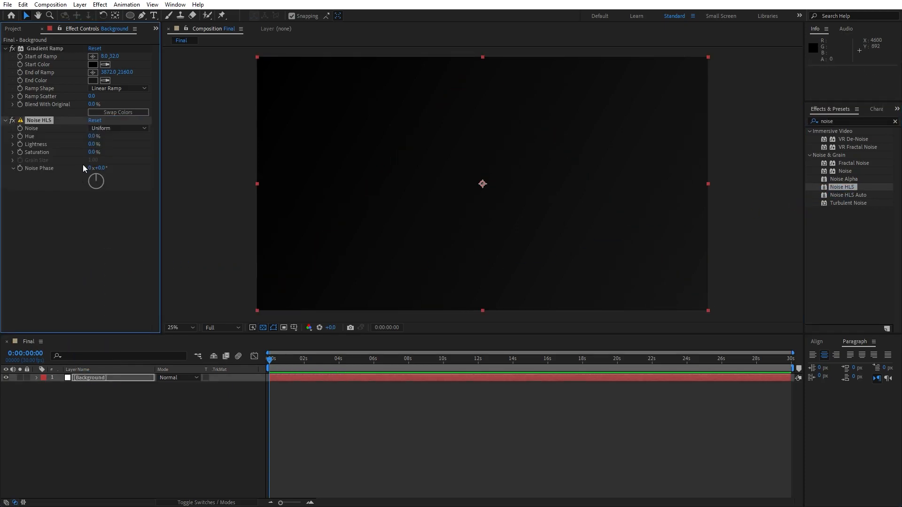
click(92, 136)
text(2)
click(92, 145)
text(2)
click(93, 152)
text(2)
click(98, 421)
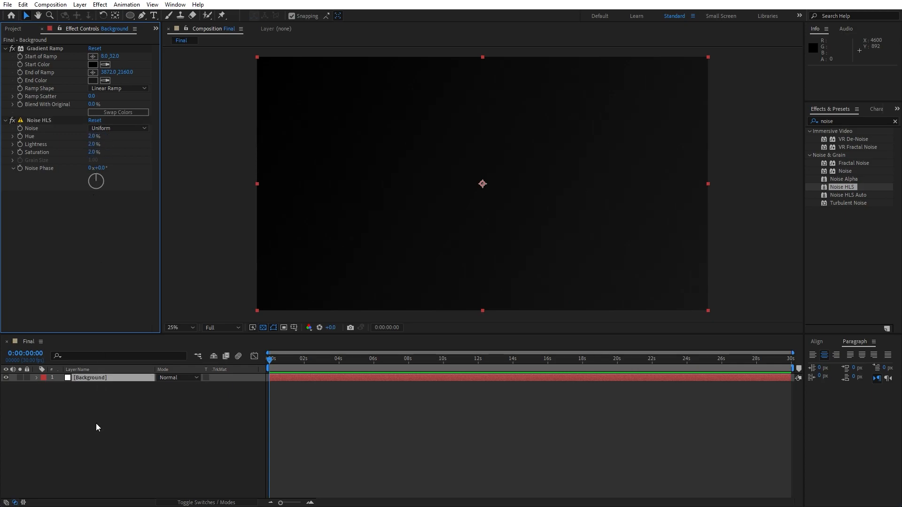
- Duplicate the Background layer and rename the upper copy to "Background - Spot"
click(102, 378)
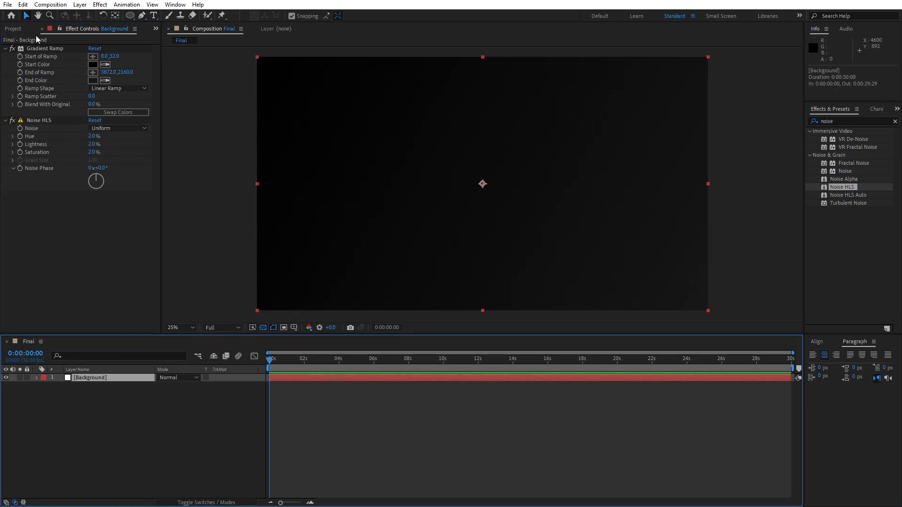
click(23, 5)
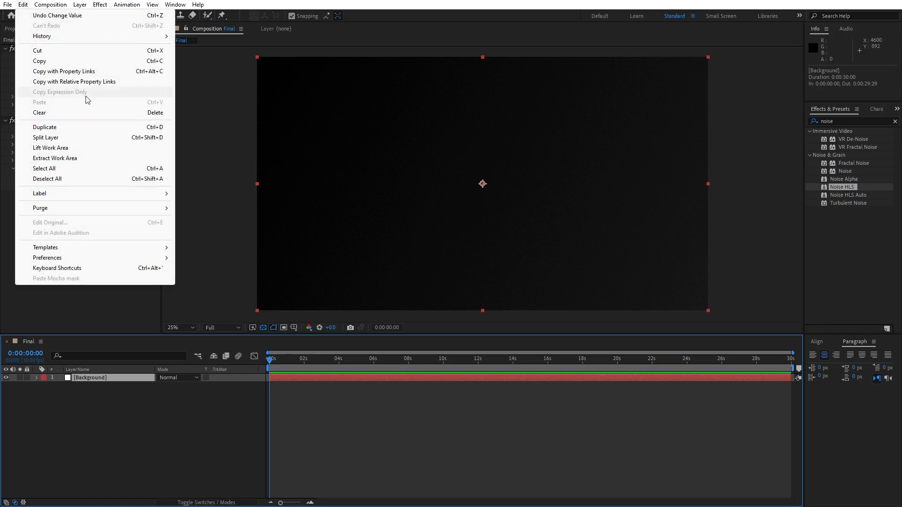
click(70, 129)
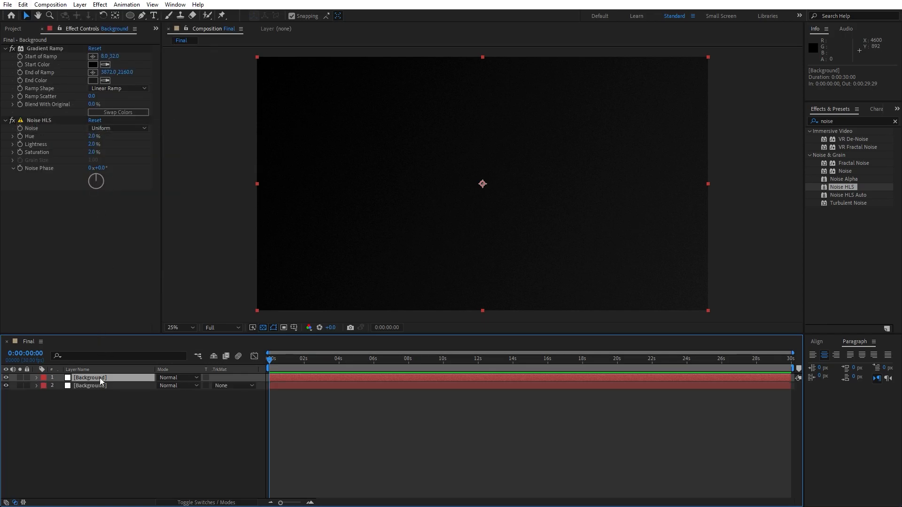
key(Return)
text(- Spot)
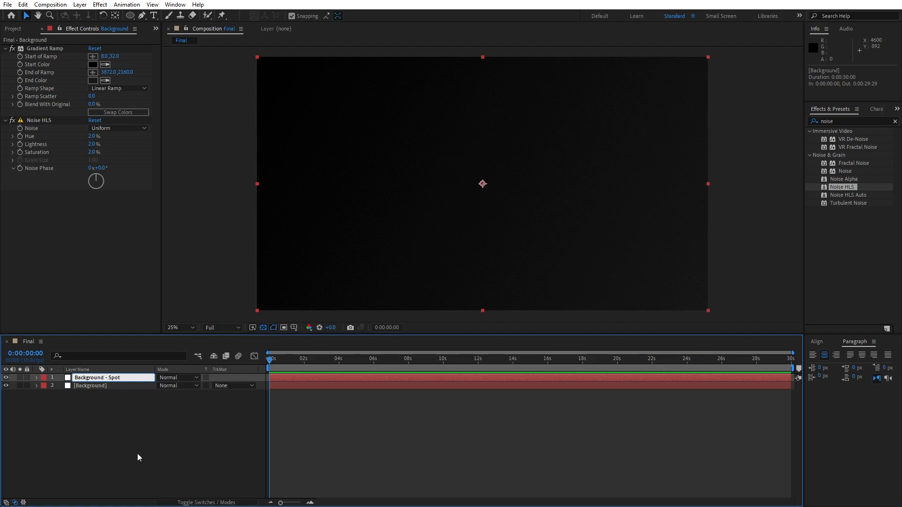
click(137, 453)
- Draw a circular mask on the Background - Spot layer, right of the frame's center, with the Ellipse Tool
click(111, 378)
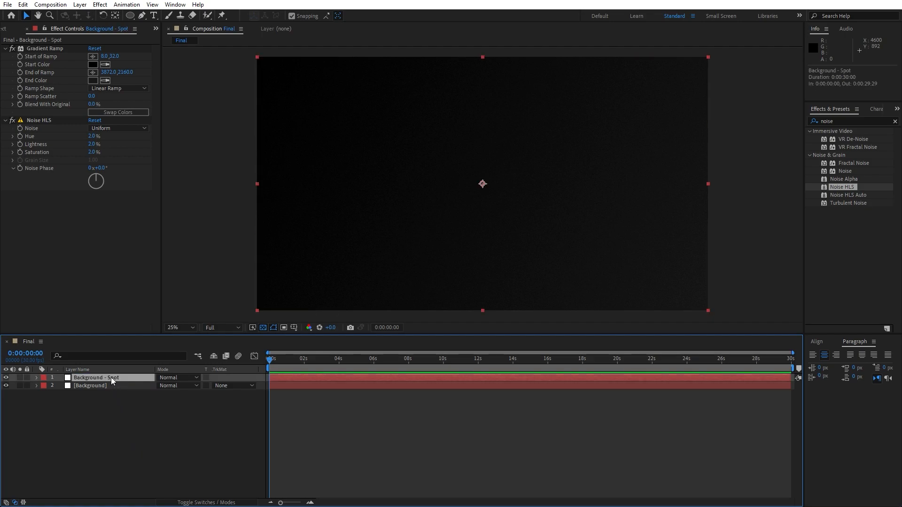
click(130, 16)
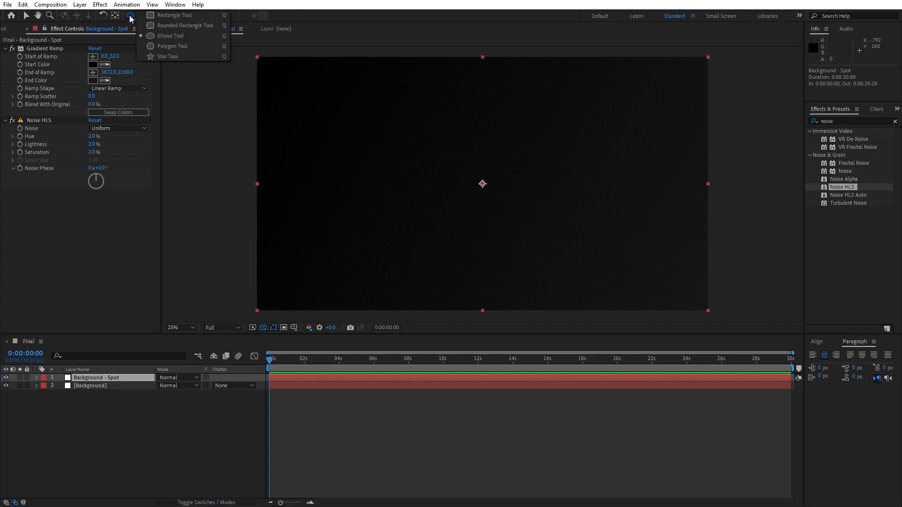
click(176, 36)
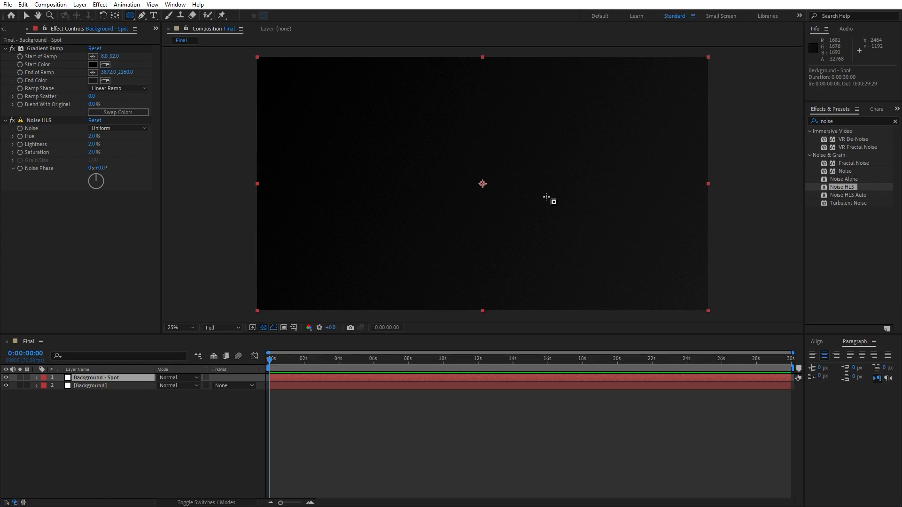
mouse_move(534, 179)
mouse_down()
mouse_move(610, 243)
mouse_move(635, 251)
mouse_up()
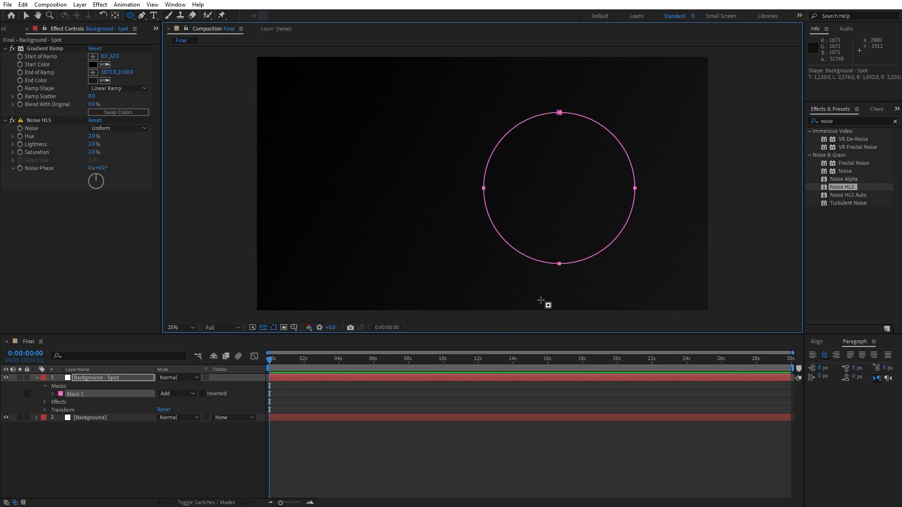
- Set the feather of the circular mask on the Background - Spot layer to 500 pixels
click(52, 396)
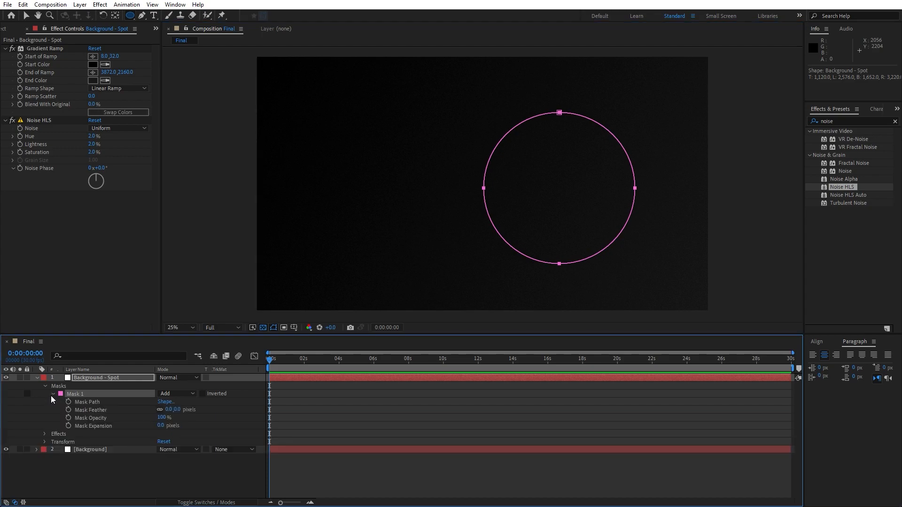
click(169, 409)
text(500)
click(132, 478)
- Lighten the Gradient Ramp end color of the Background - Spot layer to 393939 and collapse the layer's properties
click(94, 378)
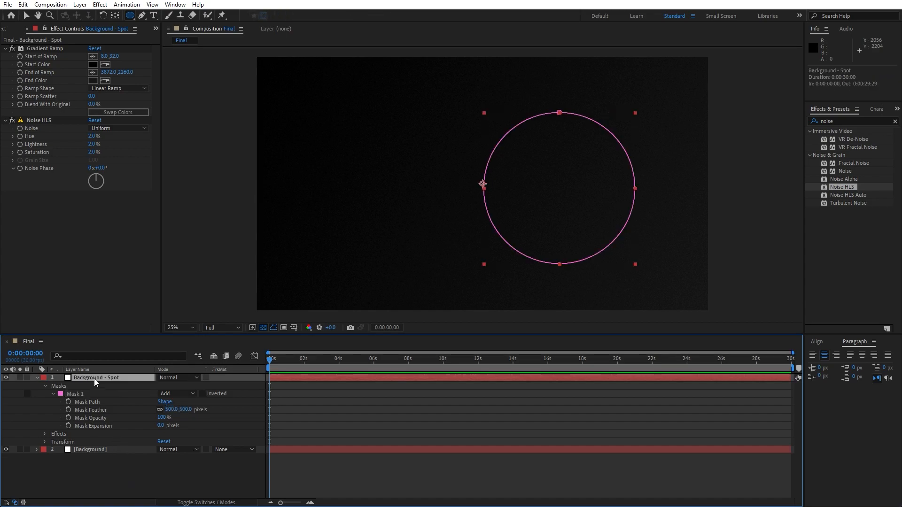
click(93, 80)
drag(185, 411, 158, 412)
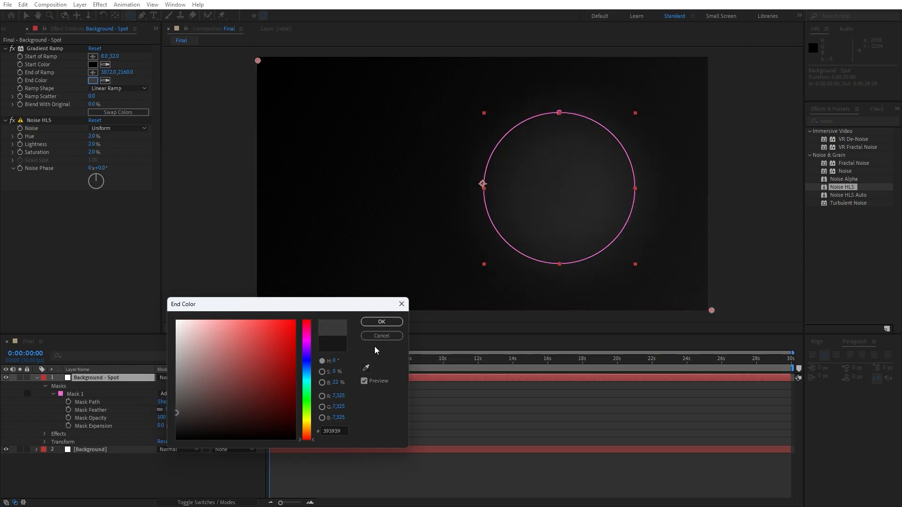
click(381, 323)
click(36, 378)
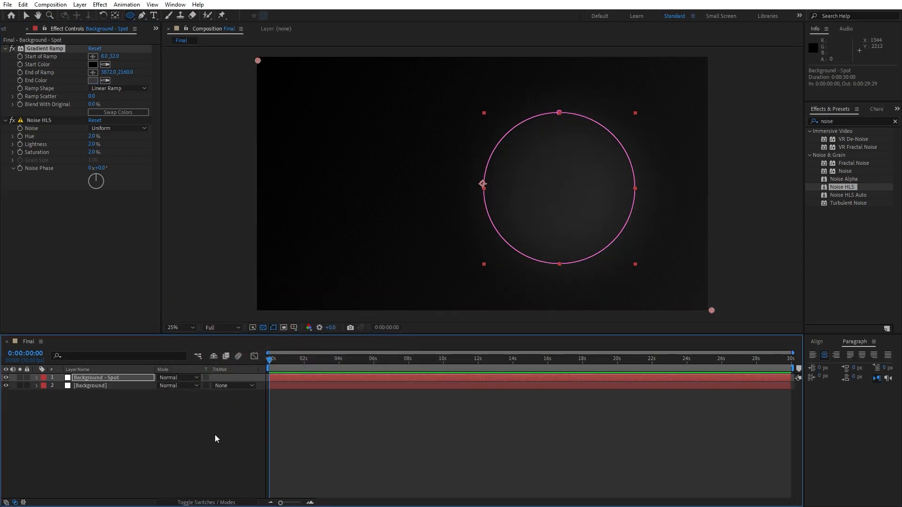
click(224, 433)
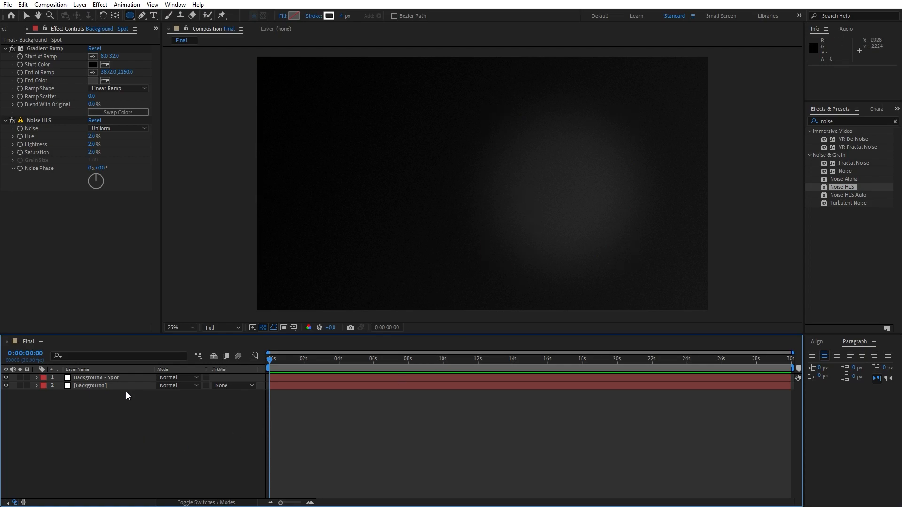
- Set the Gradient Ramp end color of the Background - Spot layer to the dark gray 292929
click(114, 377)
click(94, 81)
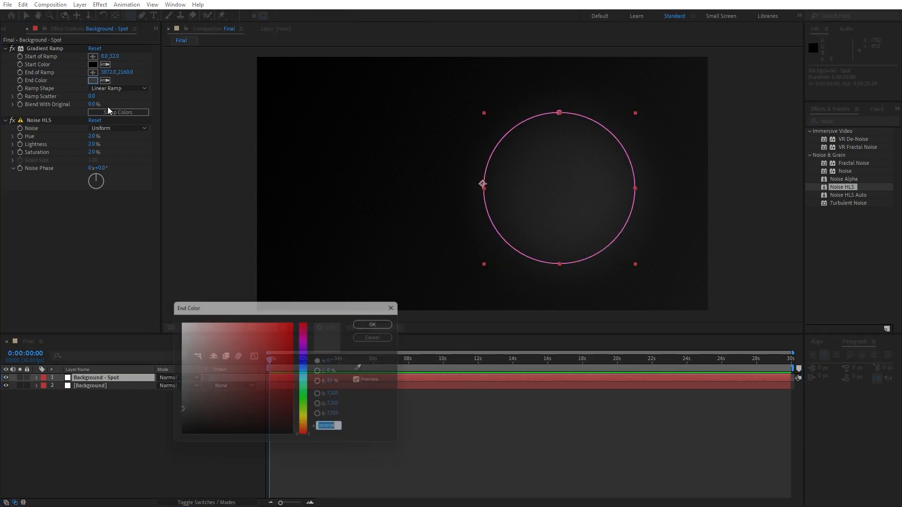
mouse_move(185, 408)
mouse_down()
mouse_move(167, 421)
mouse_move(180, 417)
mouse_up()
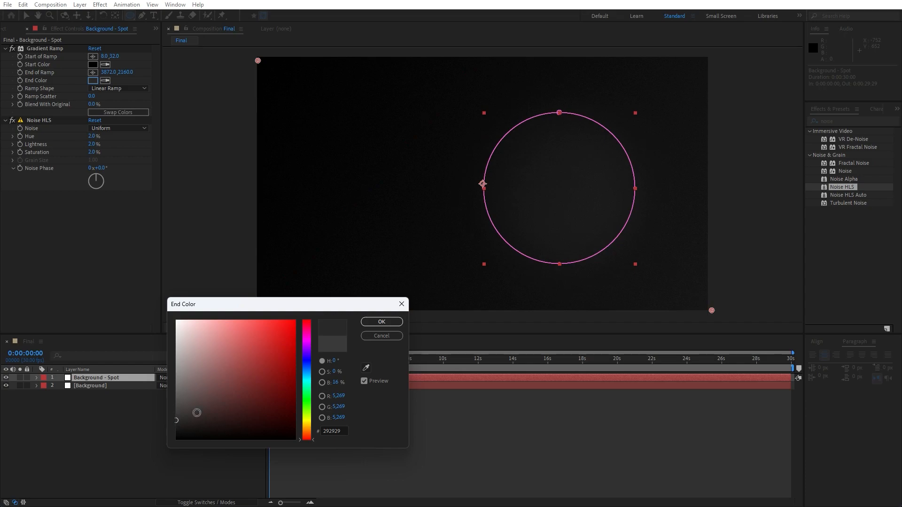
click(381, 321)
click(197, 417)
- Create a white 3840 x 2160 px solid named "Grid 01" and apply the Grid effect to it
right_click(136, 432)
mouse_move(192, 314)
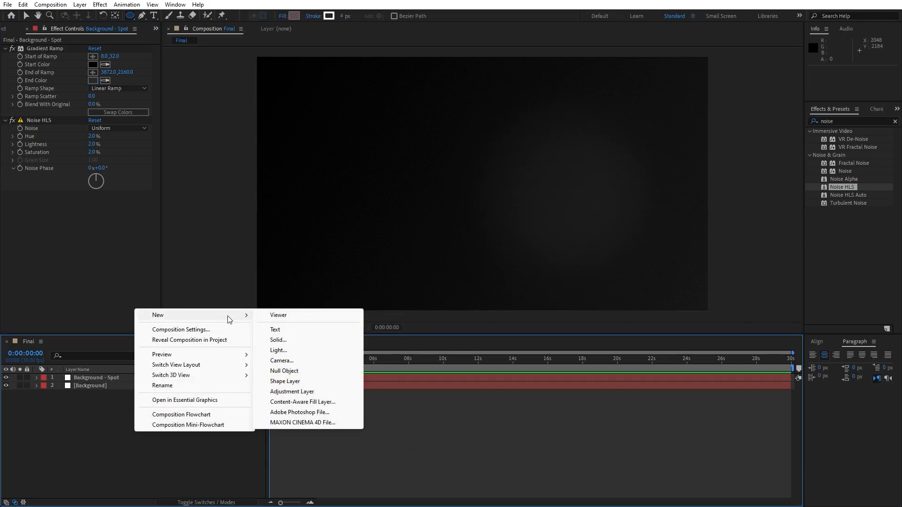
click(293, 339)
text(Grid 01)
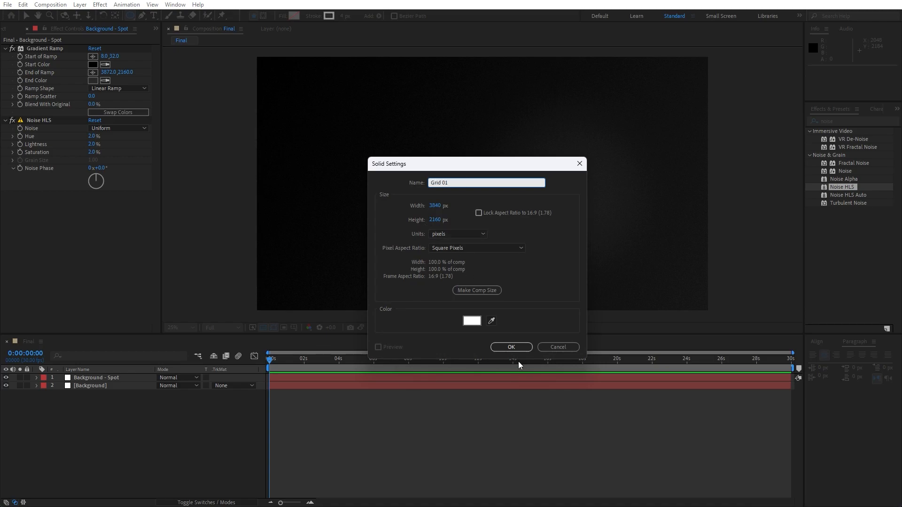
click(511, 347)
click(843, 119)
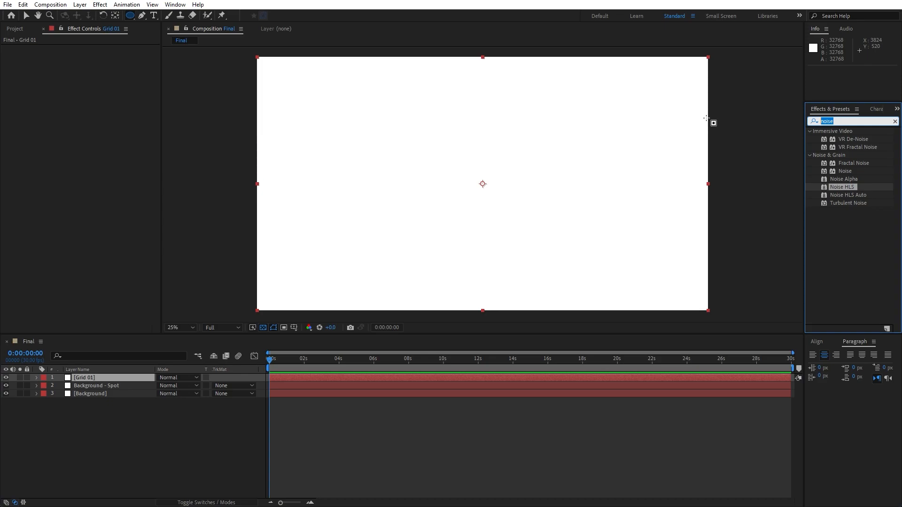
text(grid)
drag(834, 178, 99, 378)
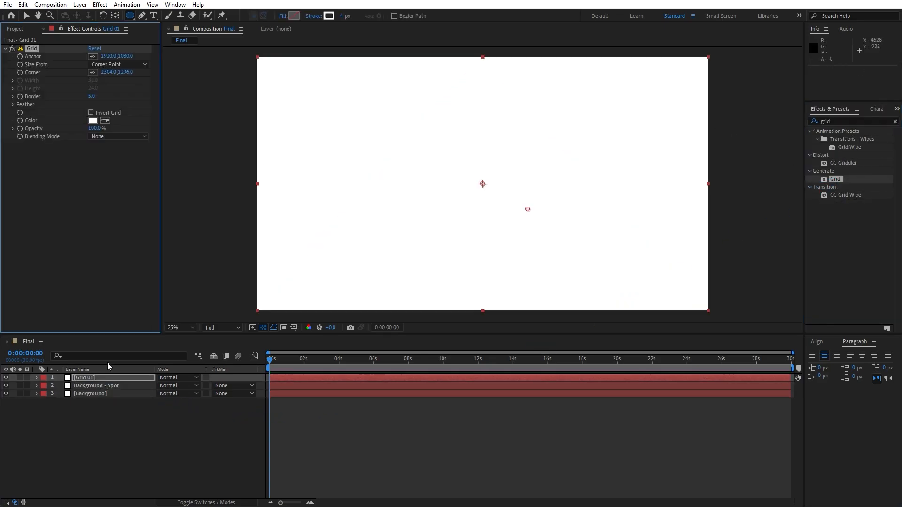
- Size the grid from the Width Slider option and set its width to 100
click(112, 65)
click(131, 84)
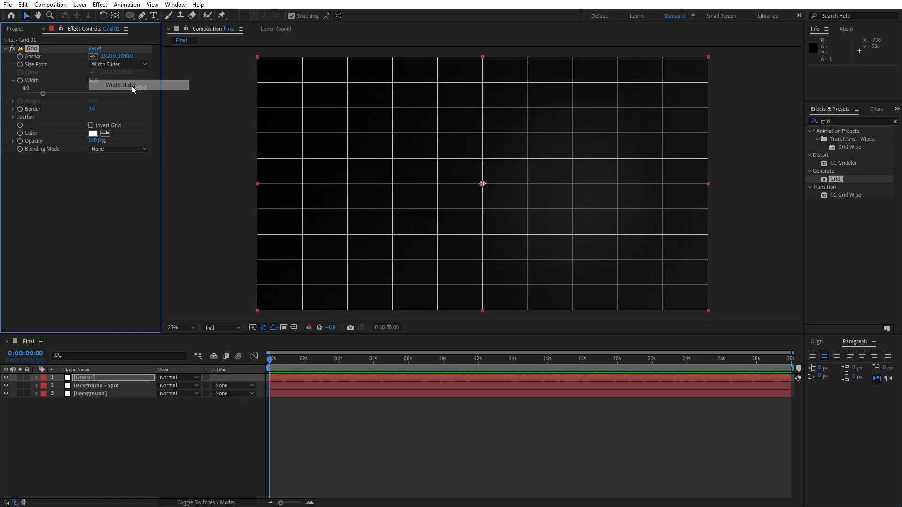
click(92, 80)
text(100)
key(Return)
- Set the Grid effect's border to 1 and its opacity to 5%
click(89, 109)
text(1)
key(Return)
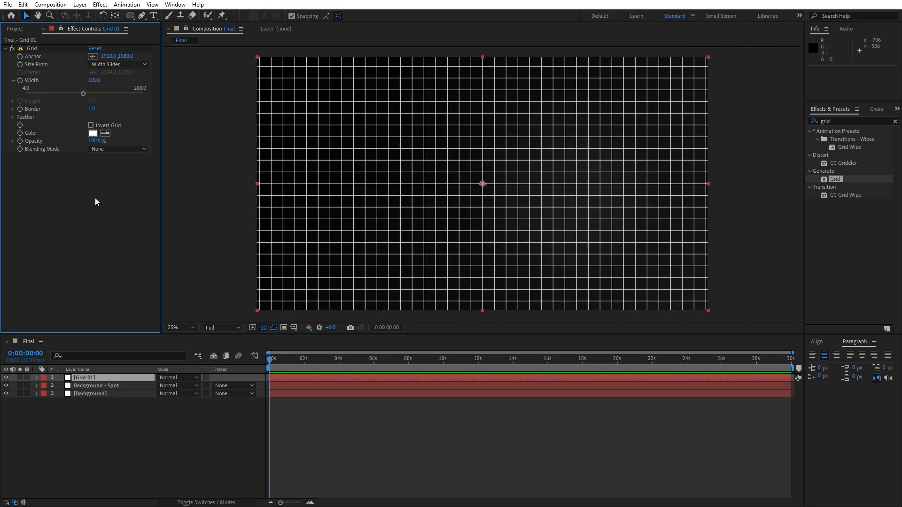
click(94, 141)
text(5)
key(Return)
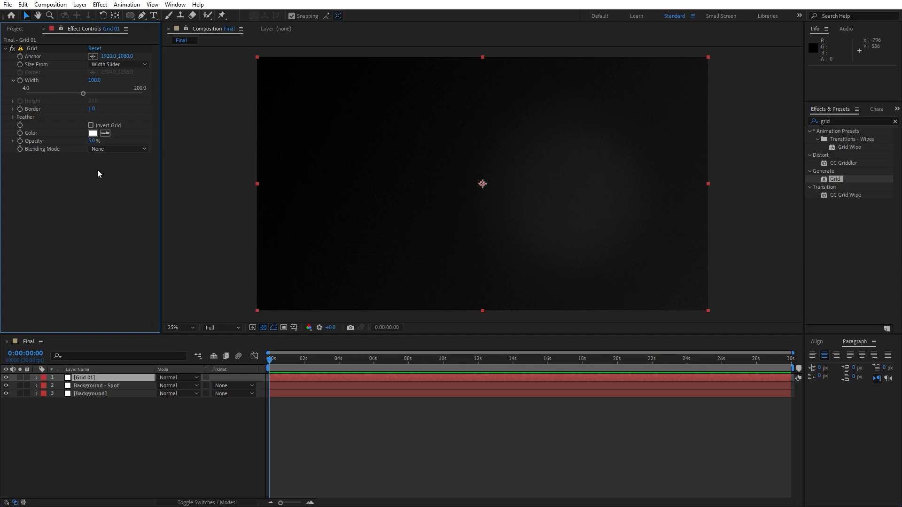
- Duplicate the Grid 01 layer and rename the copy "Grid 02"
key(period)
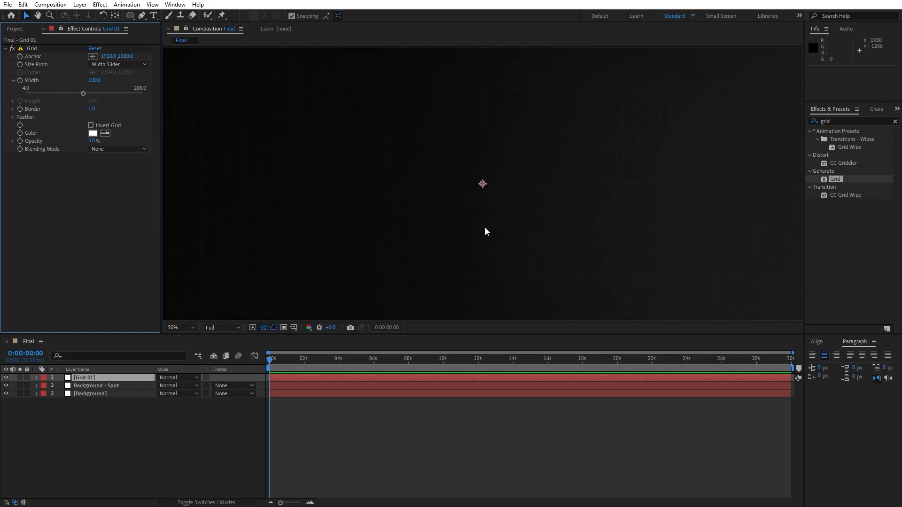
scroll(485, 227, down, 4)
scroll(512, 262, up, 1)
click(88, 380)
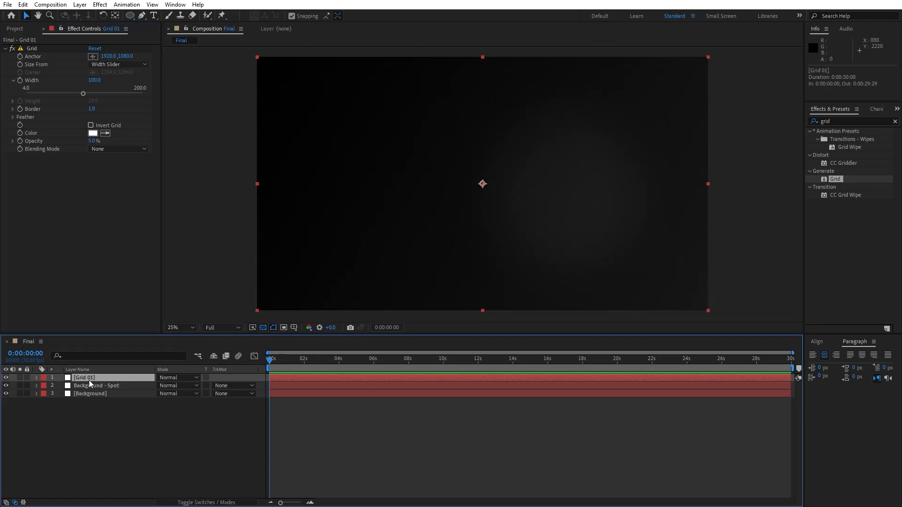
key(ctrl+d)
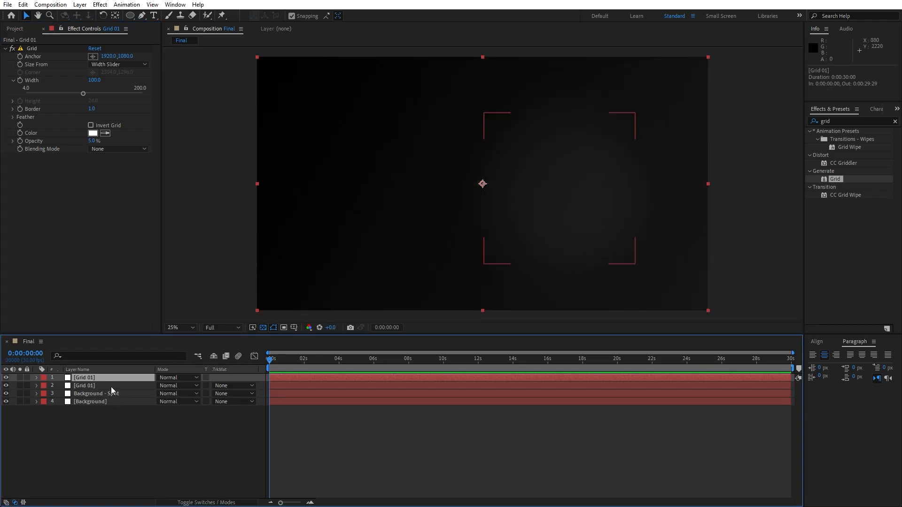
key(Return)
click(112, 379)
key(BackSpace)
text(2)
click(105, 435)
- Set the Grid effect's width on the Grid 02 layer to 50 and check the finer lines up close
click(93, 378)
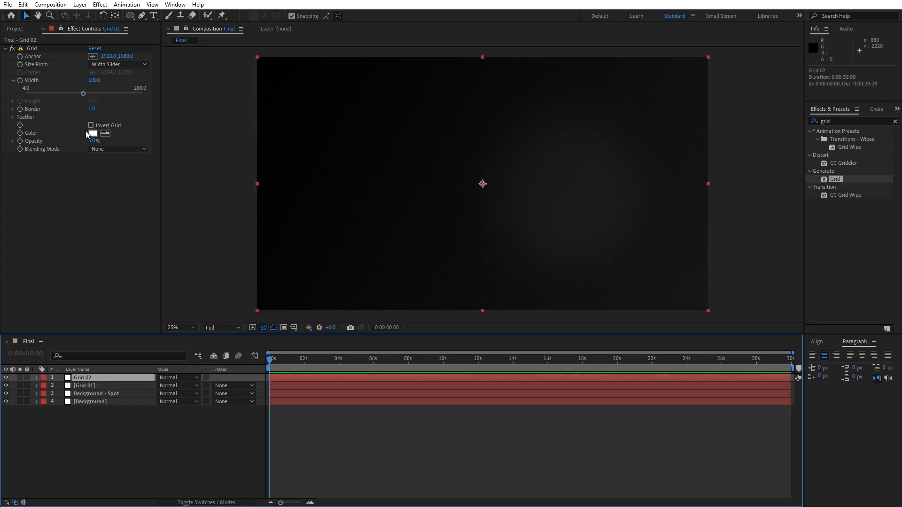
click(95, 81)
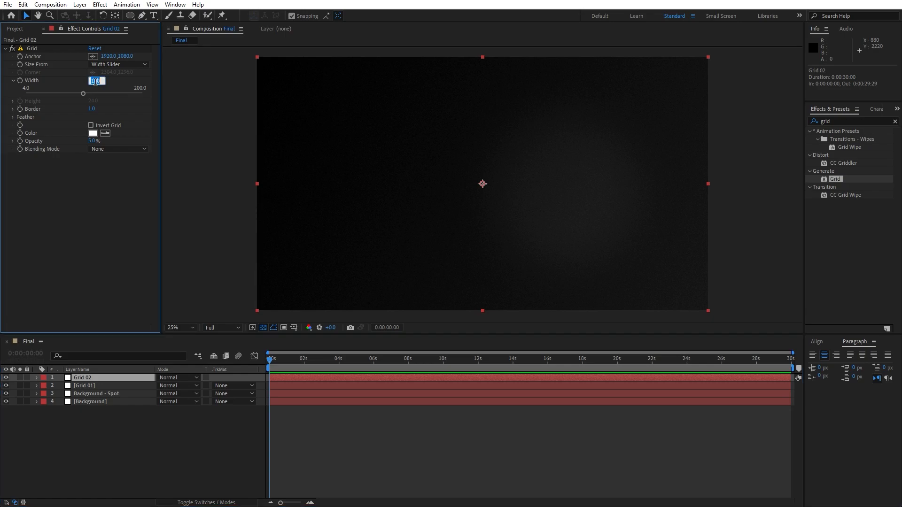
text(50)
click(163, 431)
scroll(510, 256, up, 2)
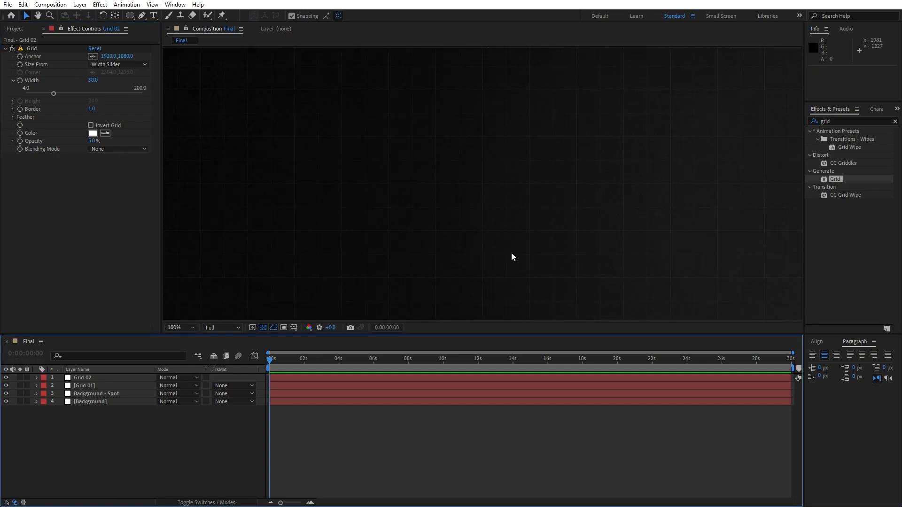
scroll(511, 256, down, 2)
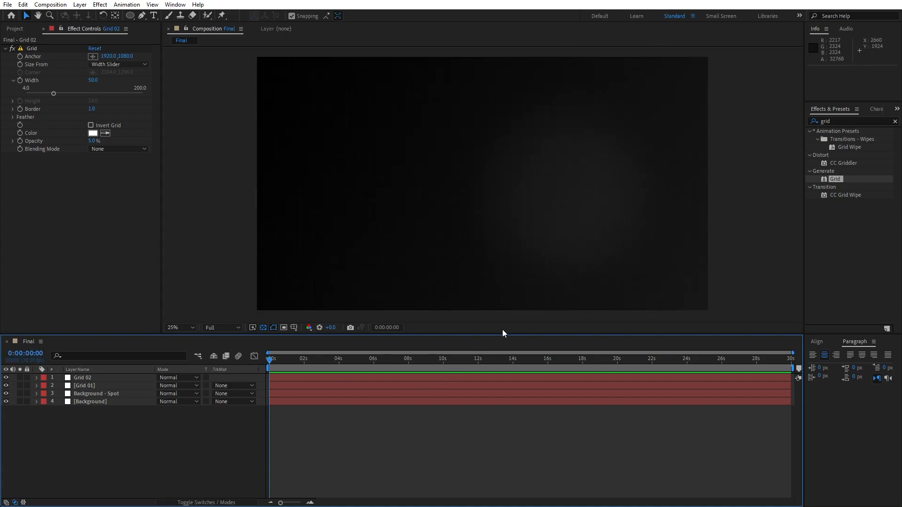
- Create a 2500 x 2160 px composition named "Media 01" at 30 fps with a duration of 30 seconds
click(42, 29)
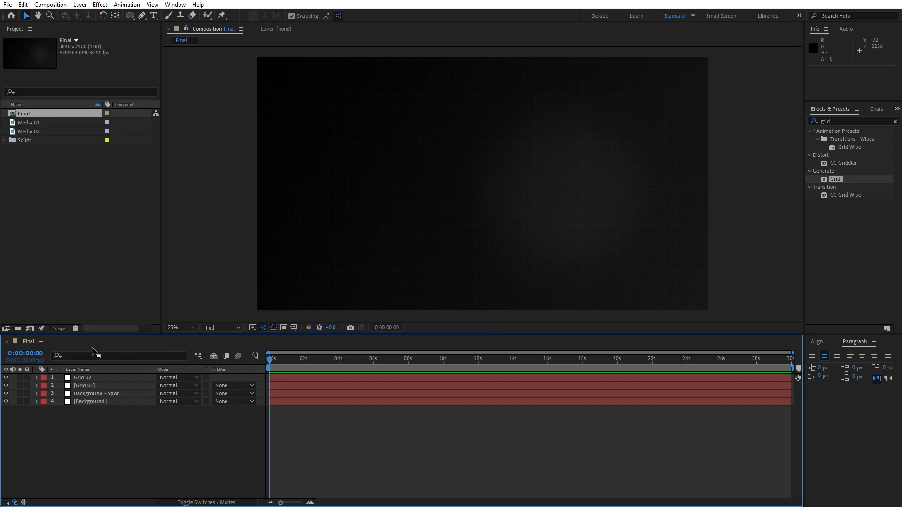
click(30, 329)
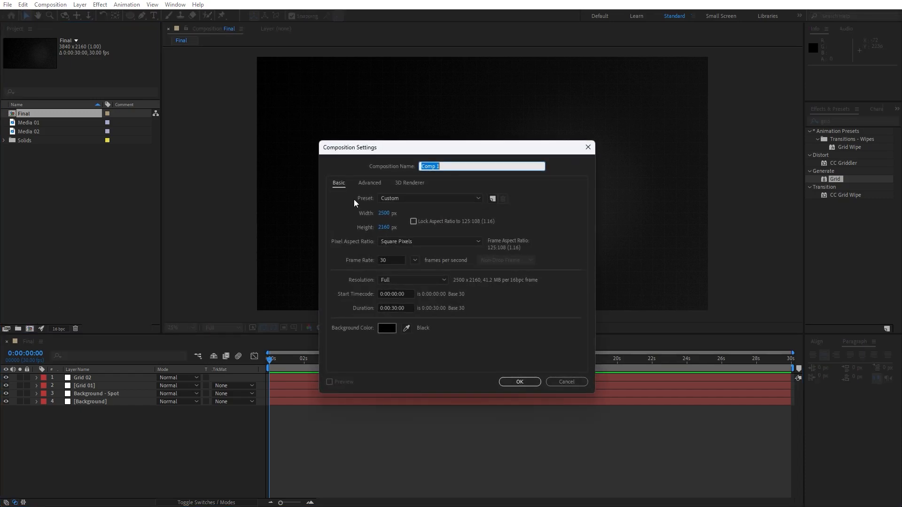
text(Media 01)
click(517, 382)
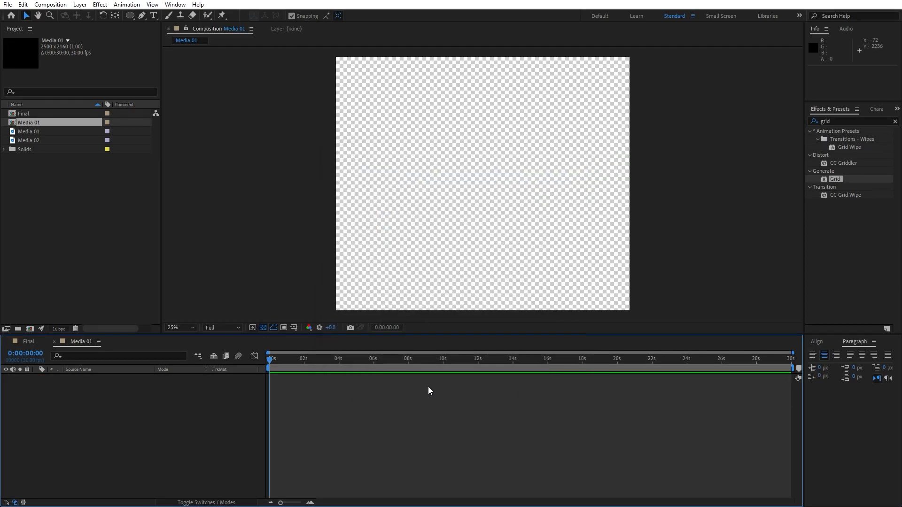
- Create another 2500 x 2160 px, 30 fps, 30-second composition named "Media 01 + Elements"
click(30, 328)
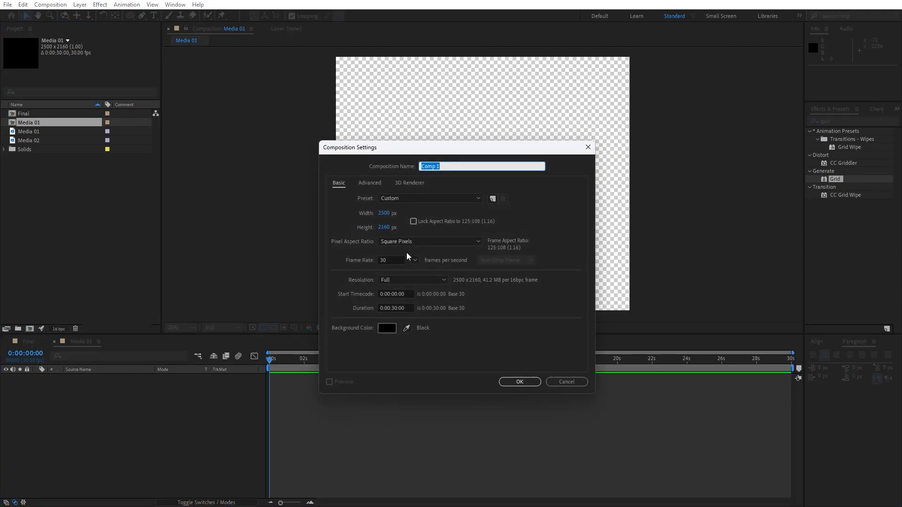
text(Media 01 + Elements)
click(517, 381)
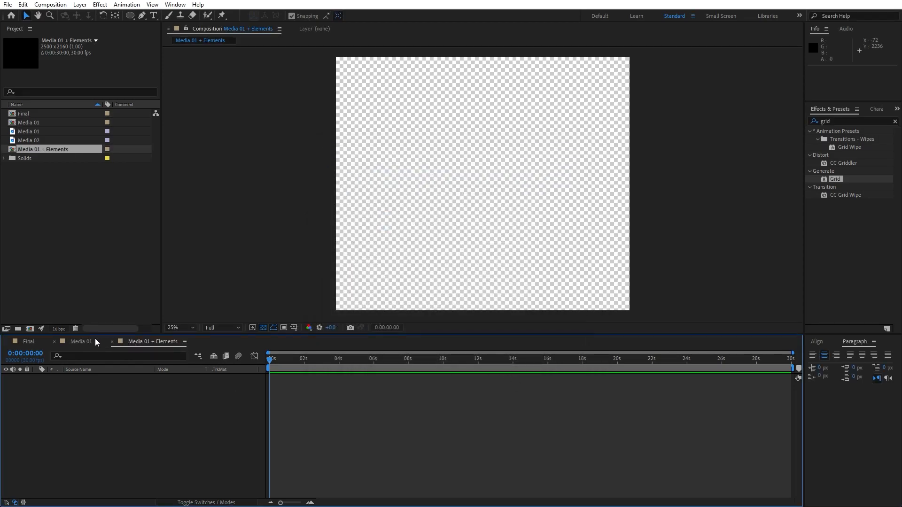
- Place the Media 01 image in the Media 01 composition and scale it to 68%
click(77, 340)
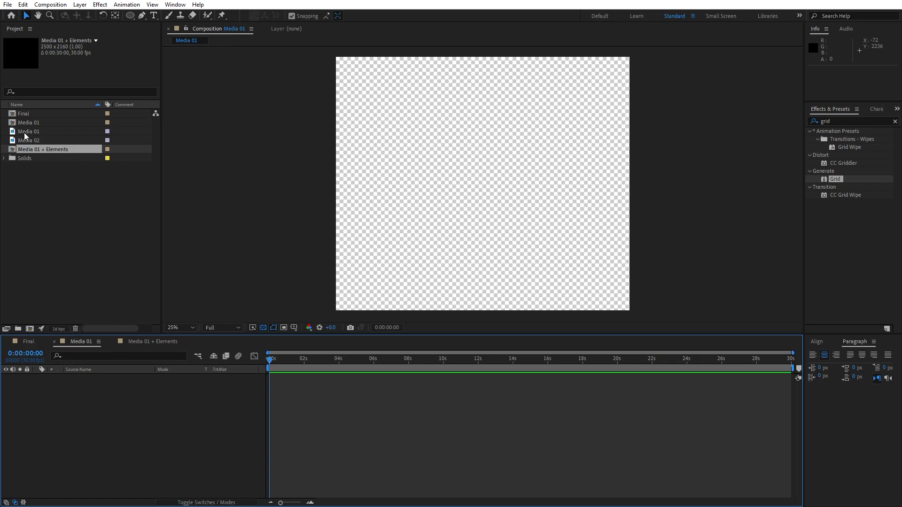
drag(26, 131, 144, 418)
scroll(442, 256, down, 1)
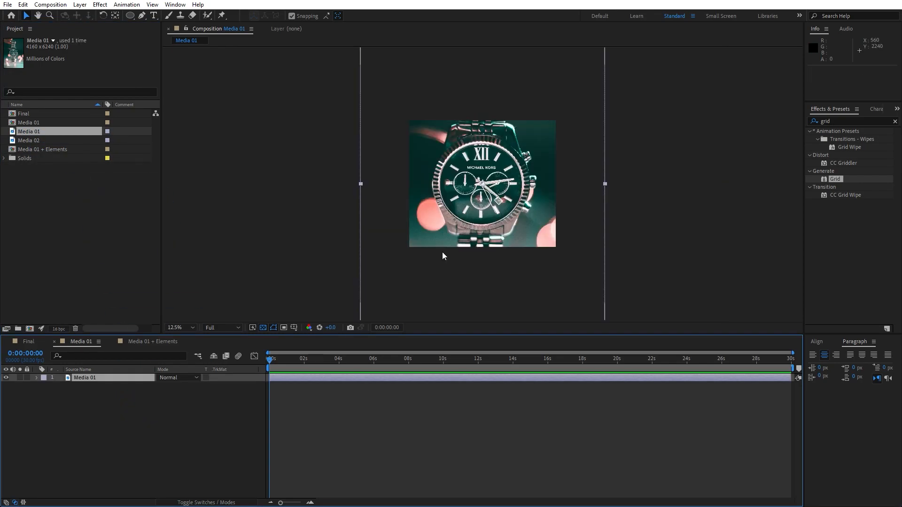
key(s)
drag(173, 386, 157, 386)
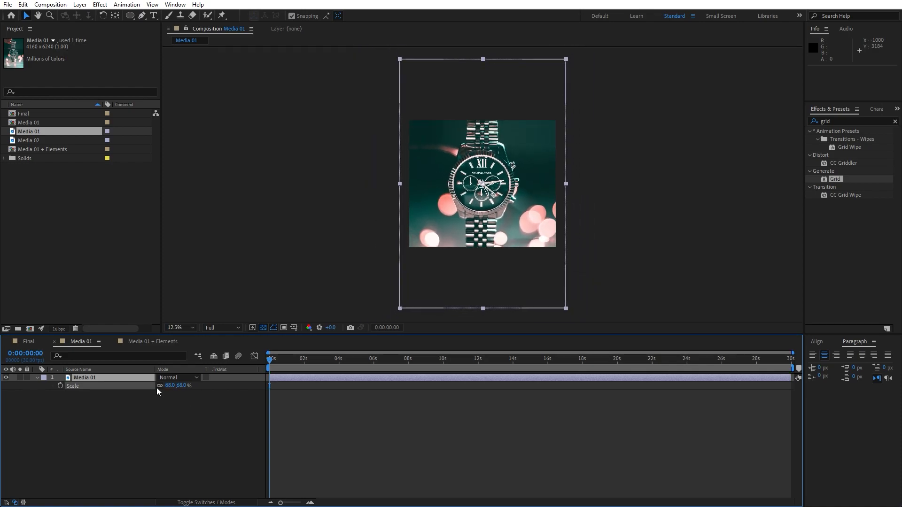
- Rotate the watch image slightly counterclockwise and close the Media 01 composition
key(r)
drag(170, 386, 168, 389)
click(159, 420)
click(37, 378)
click(54, 342)
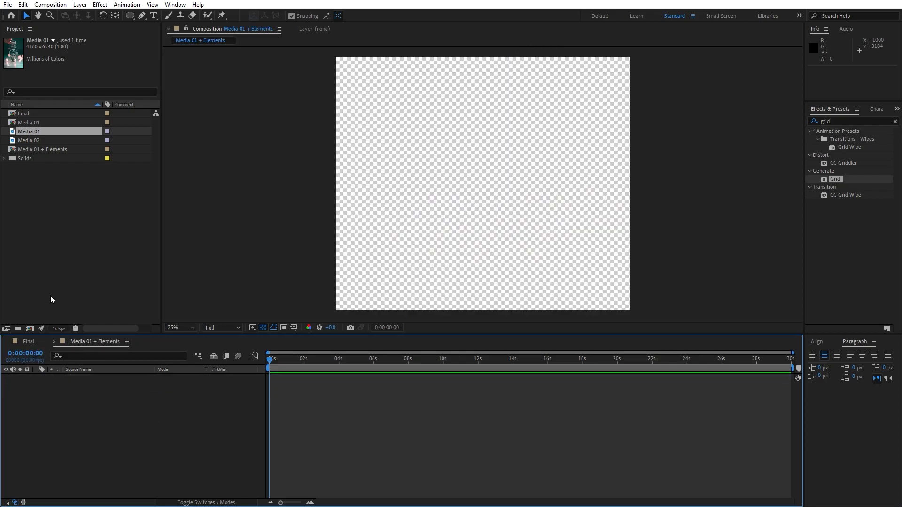
- Place the Media 01 composition as a layer in the Media 01 + Elements composition
click(24, 123)
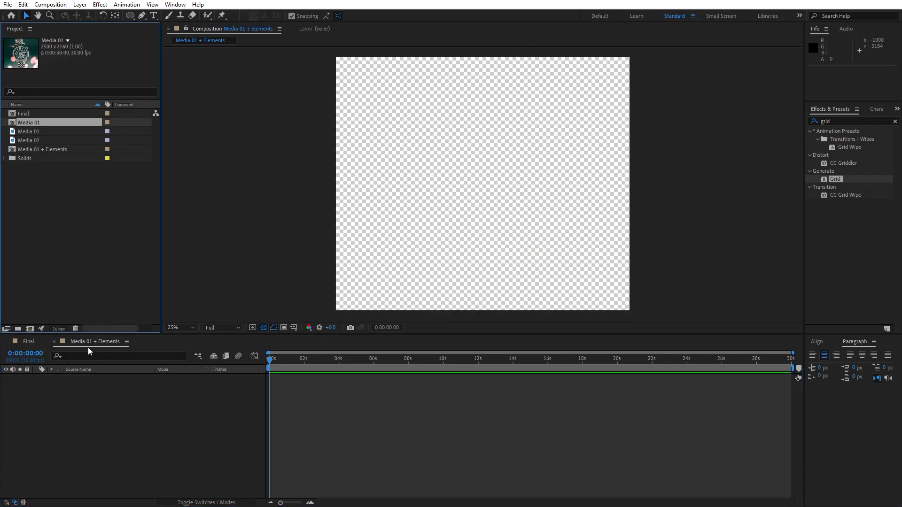
drag(32, 123, 132, 444)
key(comma)
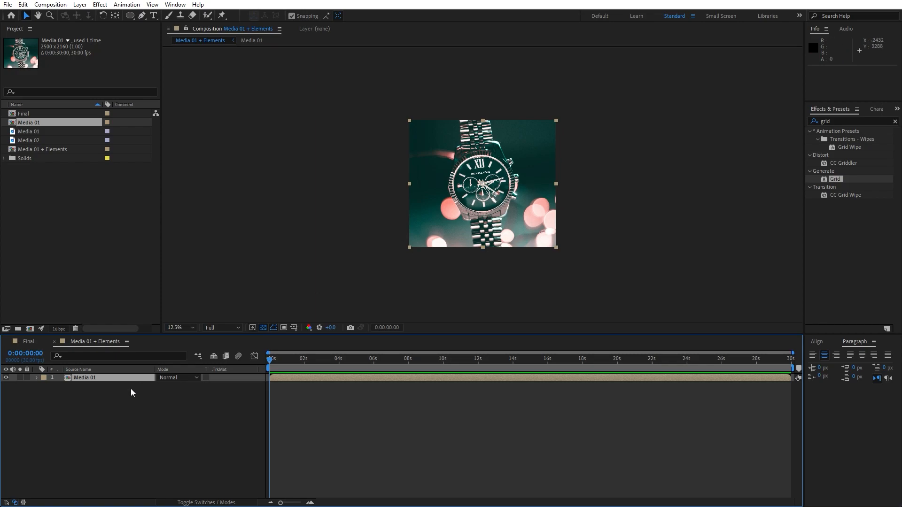
- Create a white 2500 x 2160 px solid named "Matte" and apply the Block Dissolve effect to it
mouse_move(163, 305)
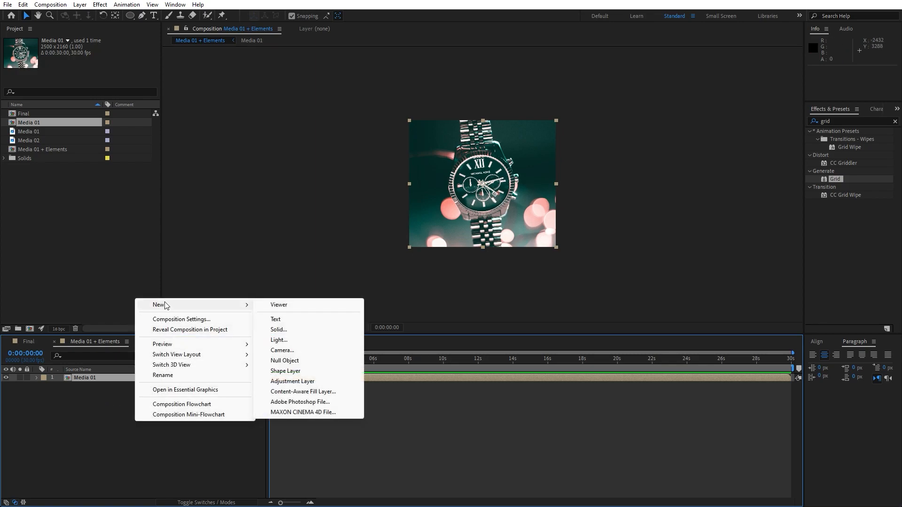
click(292, 330)
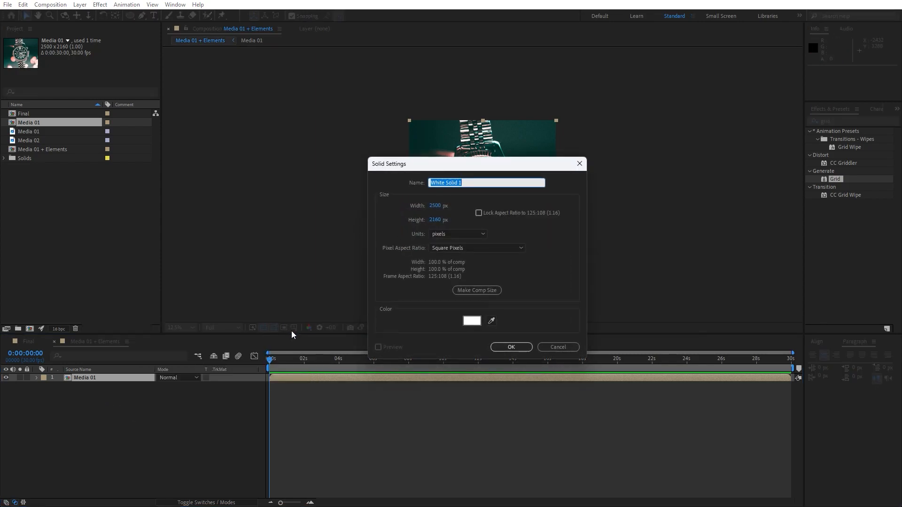
text(Ma)
click(511, 347)
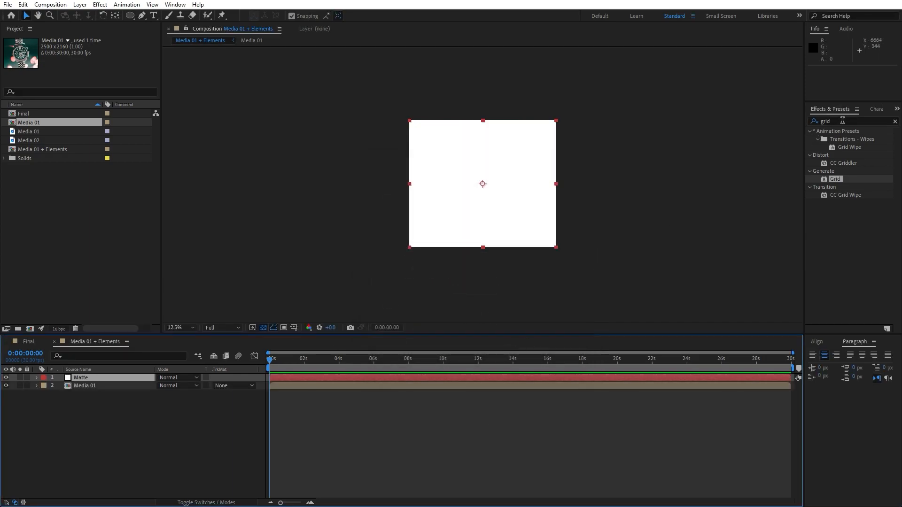
click(842, 121)
text(block)
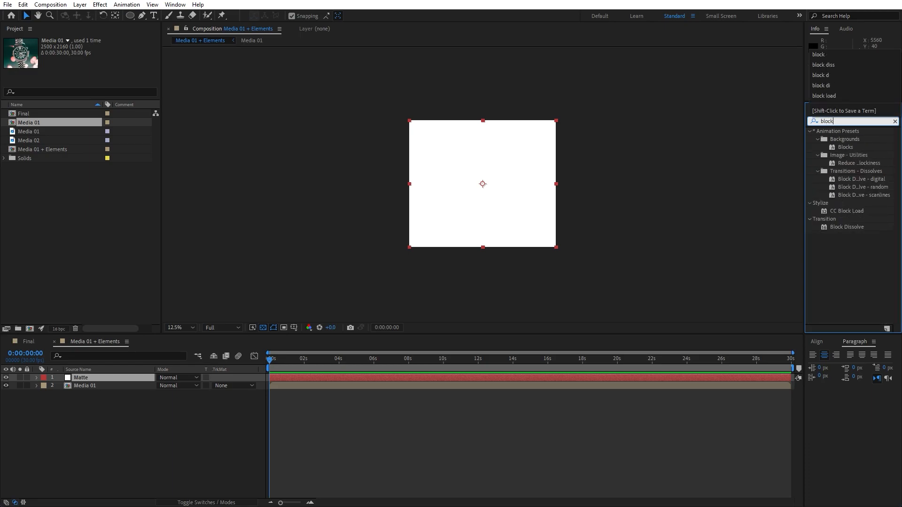
drag(853, 225, 100, 377)
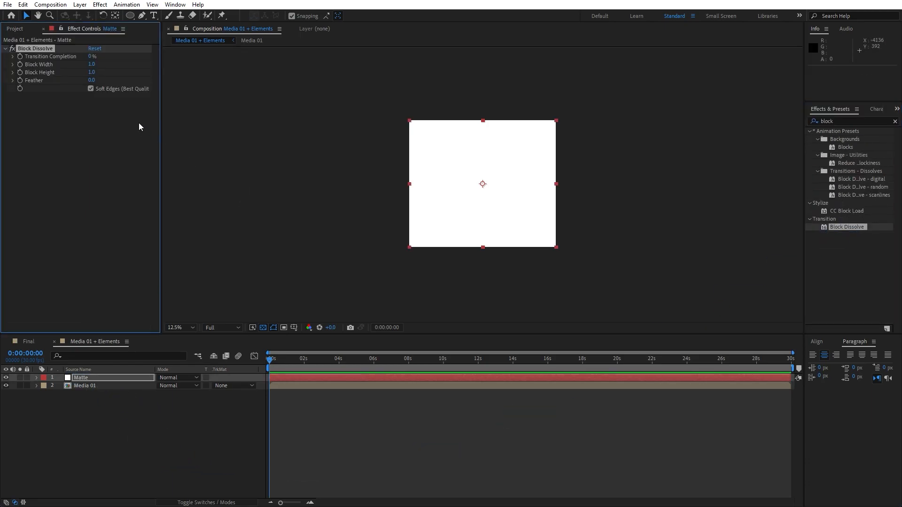
- Set the Block Dissolve's block width and height to 100 and turn off its soft edges
click(91, 64)
text(100)
key(Return)
click(92, 72)
text(100)
key(Return)
click(90, 89)
- Keyframe the Block Dissolve's Transition Completion at 100% at 0:00:00:00 and 0% at 0:00:01:29
drag(71, 55, 314, 342)
click(20, 56)
click(92, 56)
text(100)
key(Return)
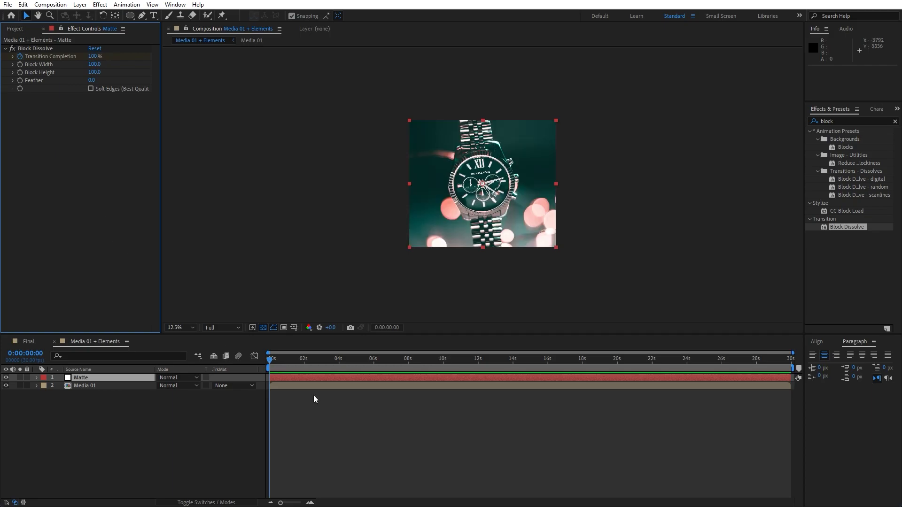
drag(289, 358, 305, 360)
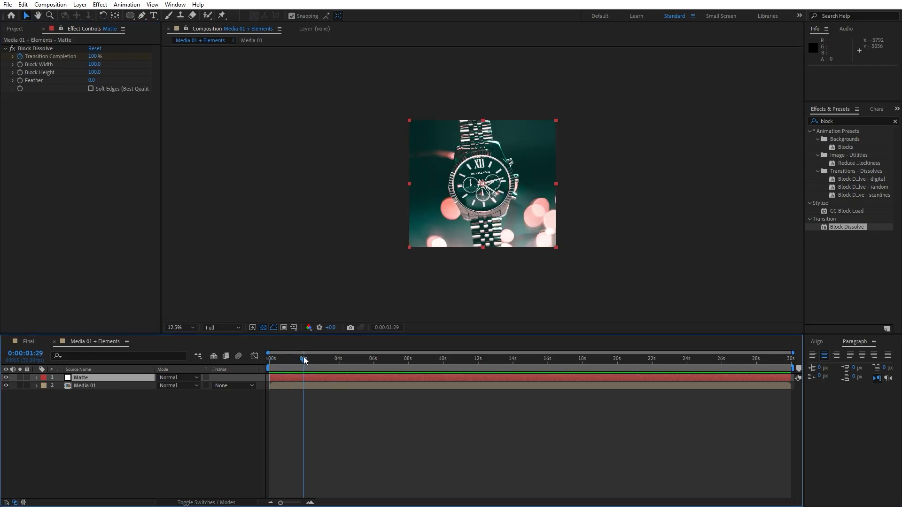
click(92, 56)
text(0)
key(Return)
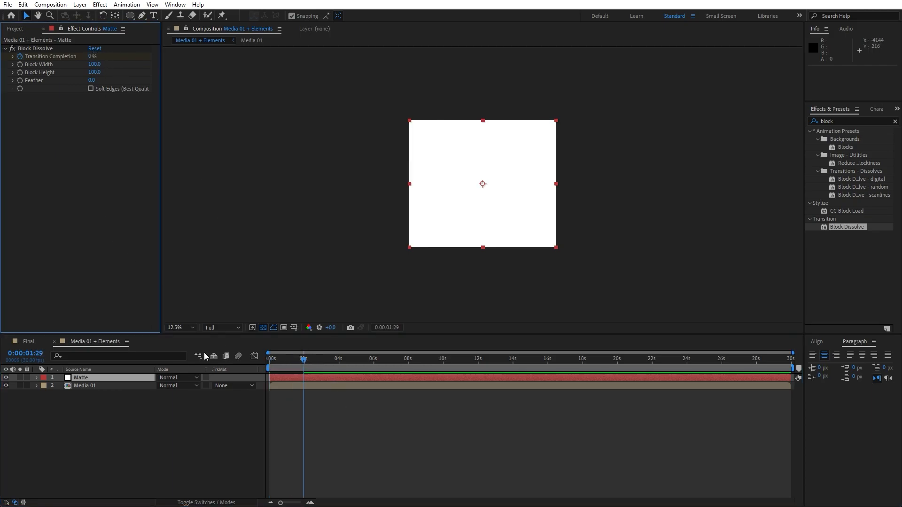
- Ease both Transition Completion keyframes of the Matte layer and steepen their curve in the speed graph
click(99, 379)
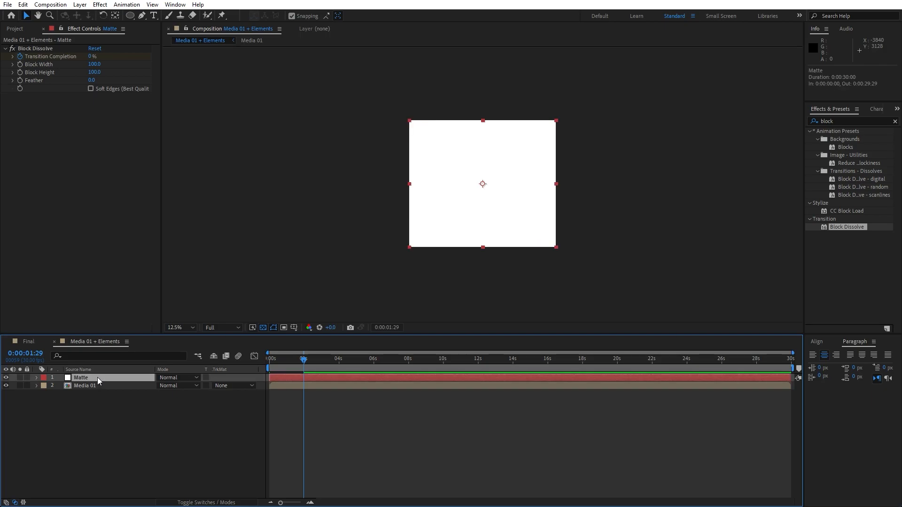
key(u)
drag(343, 434, 253, 370)
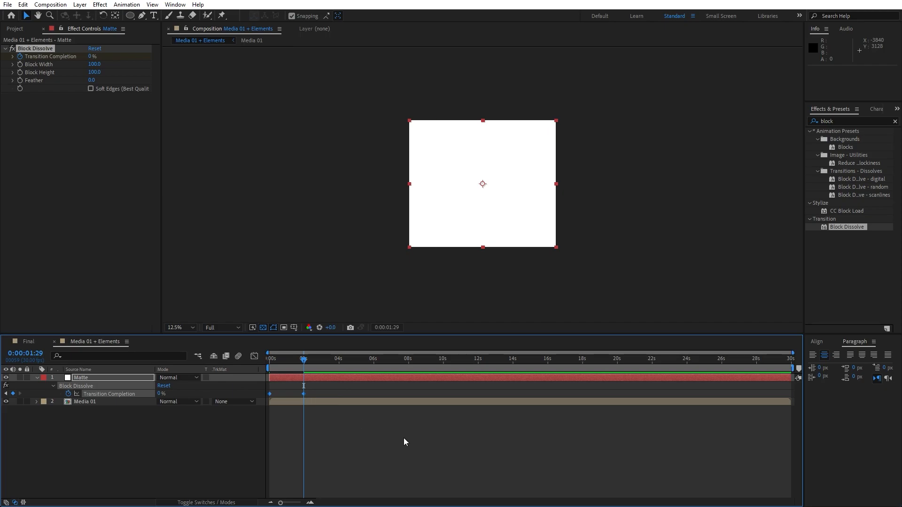
click(254, 357)
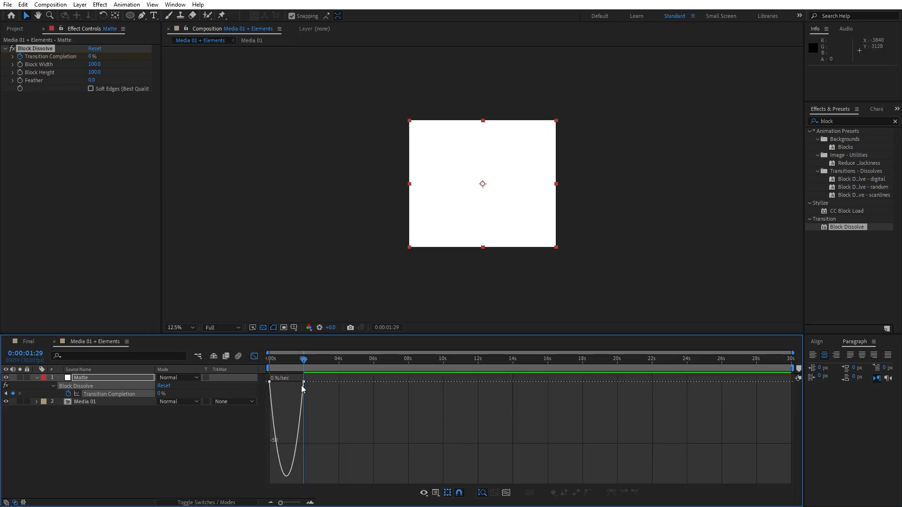
click(309, 502)
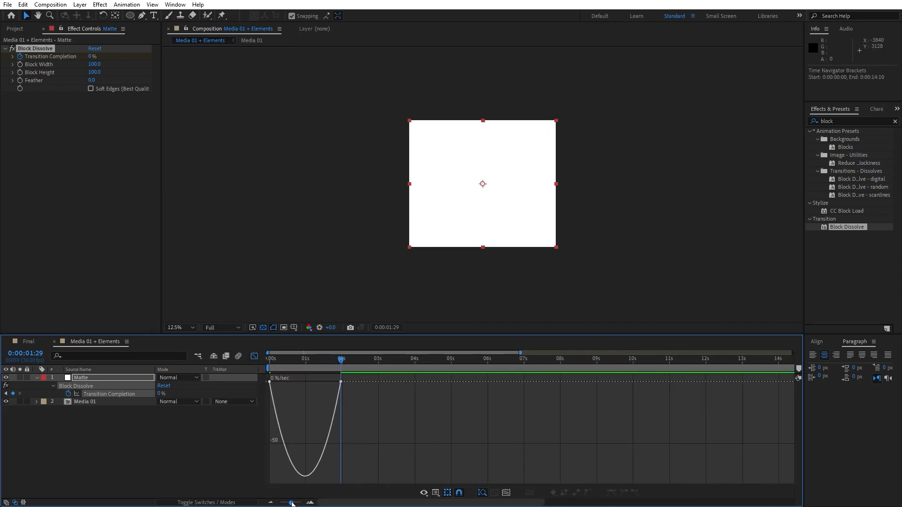
right_click(364, 419)
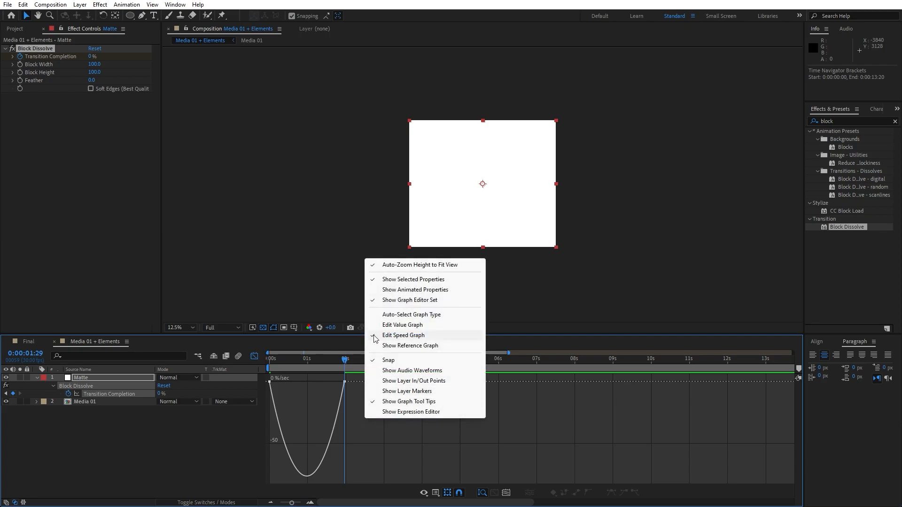
click(404, 334)
drag(371, 428, 298, 380)
click(254, 356)
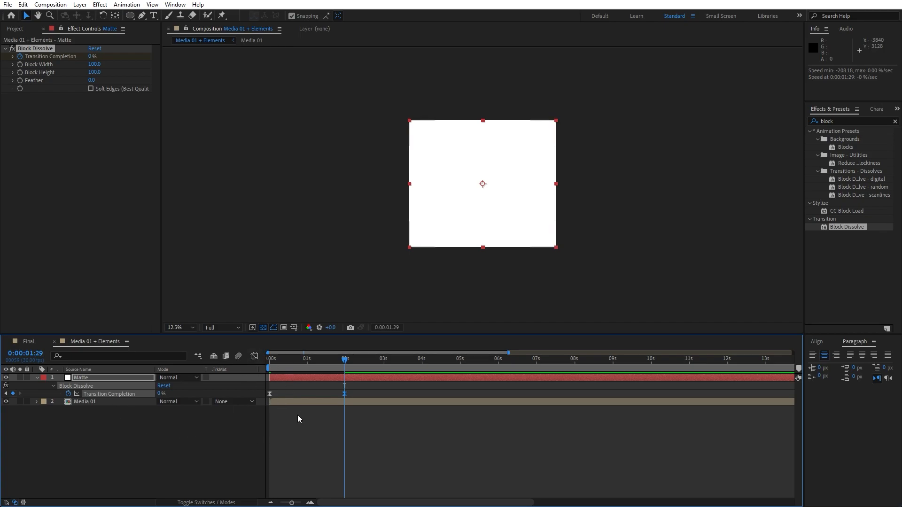
- Set the Media 01 layer's track matte to Alpha Matte "Matte"
click(104, 401)
click(234, 405)
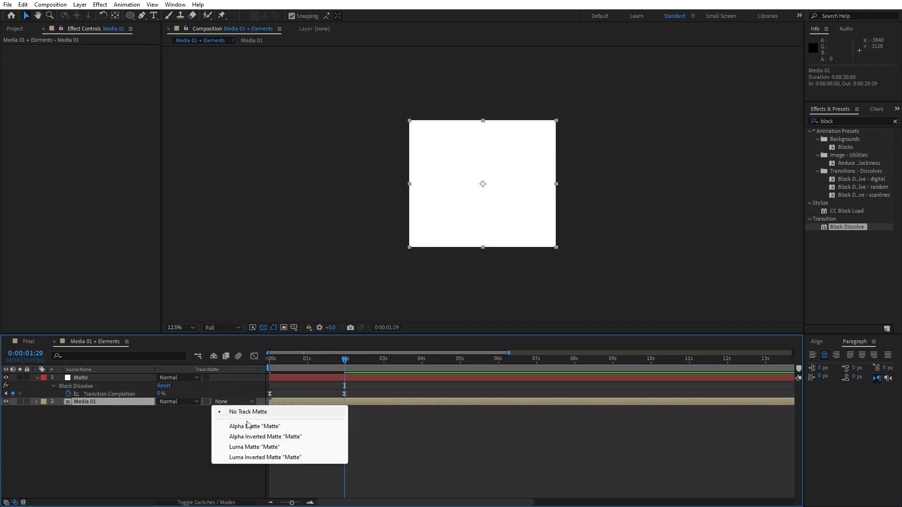
click(250, 427)
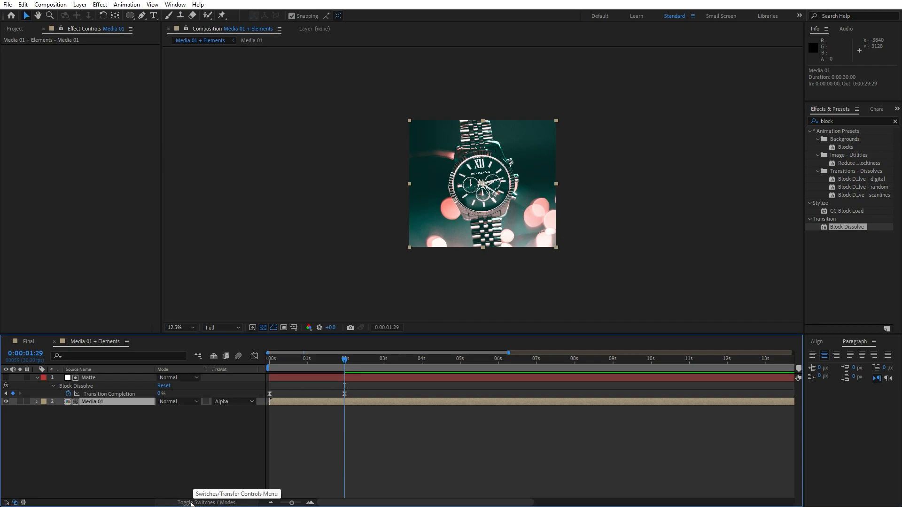
click(192, 502)
click(192, 502)
click(168, 459)
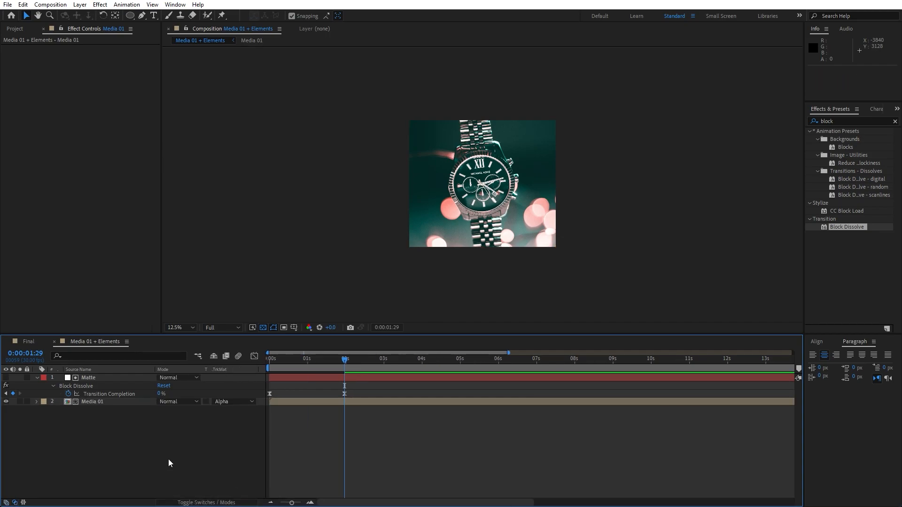
- Preview the block-dissolve reveal and set the current time to 0:00:01:12
key(space)
scroll(574, 229, up, 4)
scroll(500, 261, down, 2)
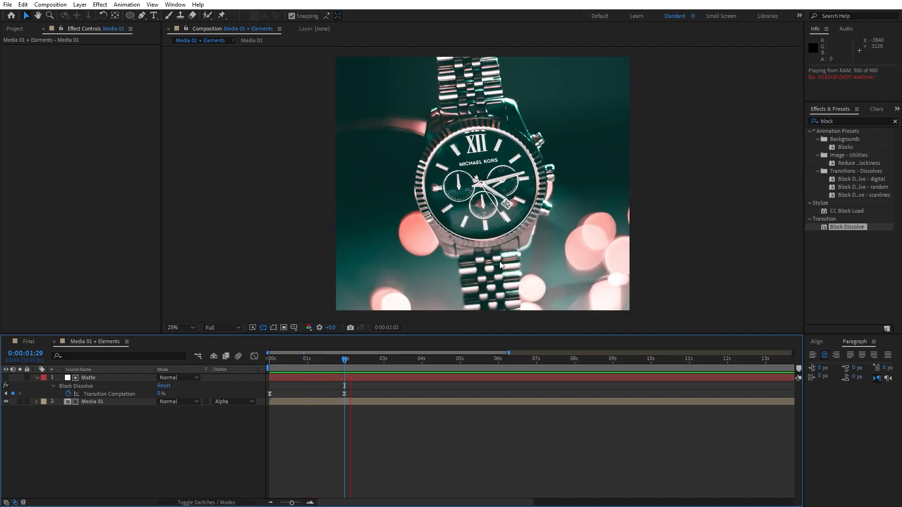
click(323, 367)
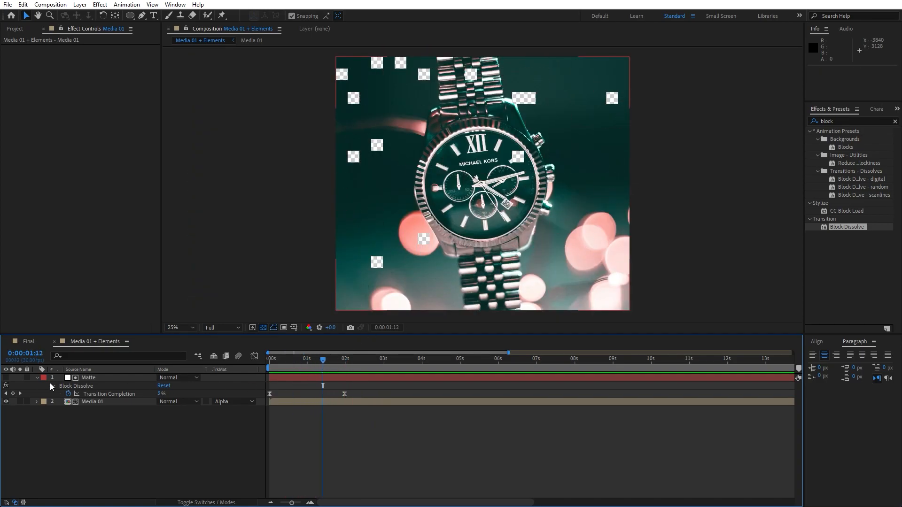
- Collapse the Matte layer's properties and apply the Linear Wipe effect to the Media 01 layer
click(37, 378)
click(105, 428)
click(93, 386)
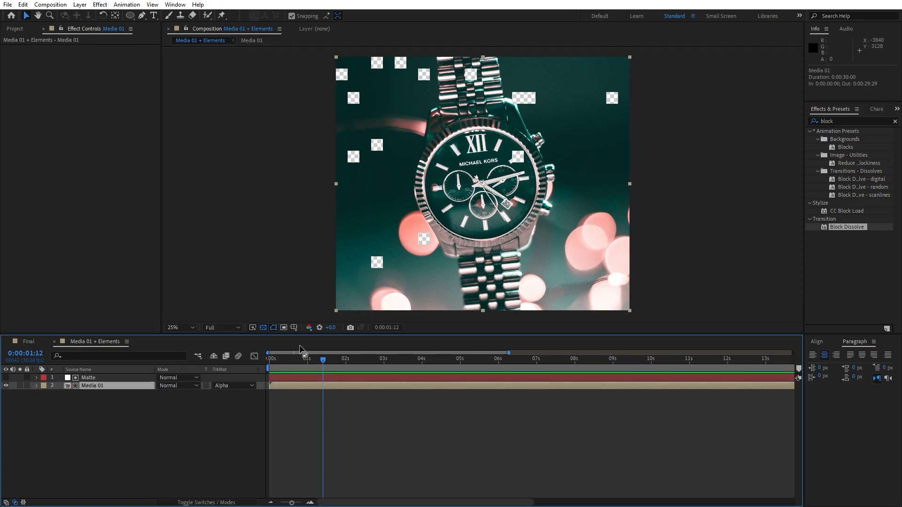
click(856, 121)
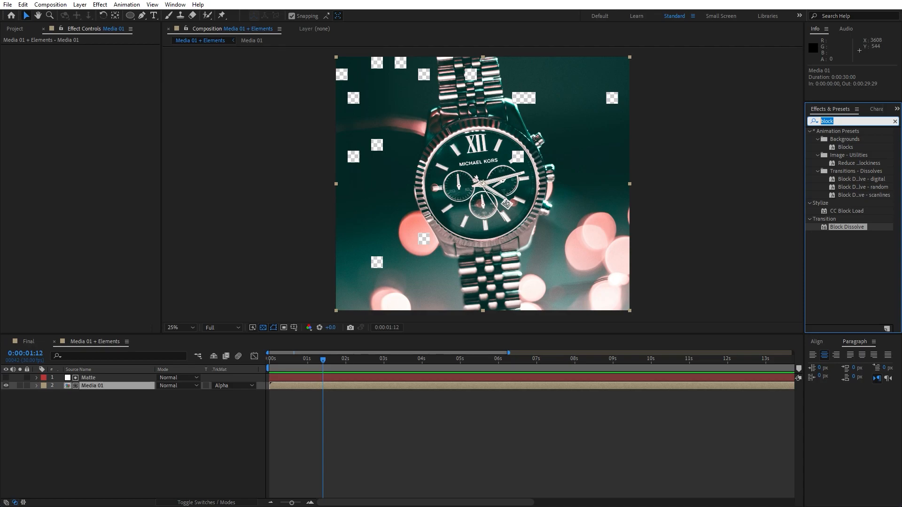
text(linear)
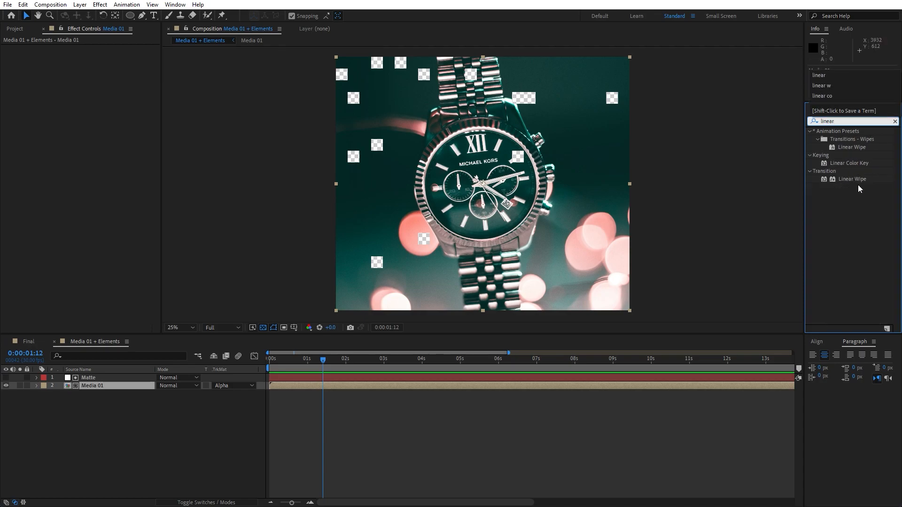
drag(854, 179, 112, 387)
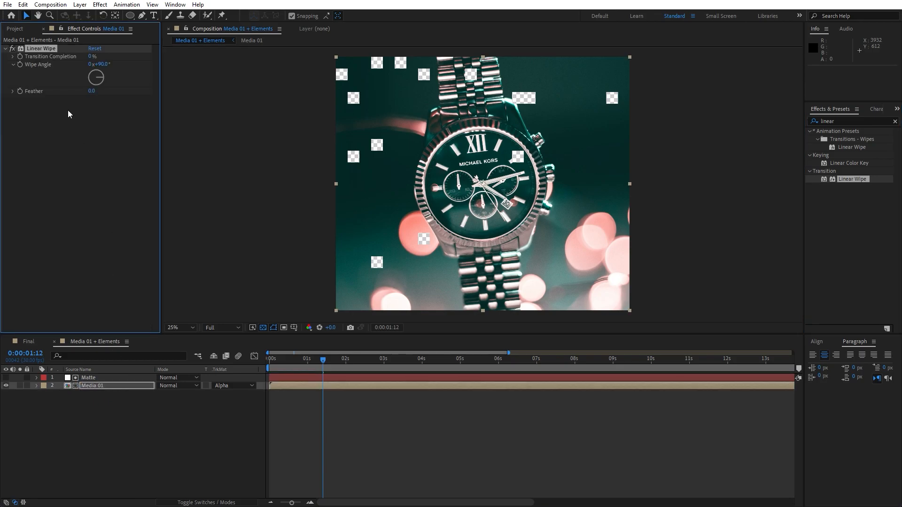
- Set the Linear Wipe's Transition Completion to 25%, Wipe Angle to 0° and Feather to 600
click(90, 56)
text(25)
click(105, 64)
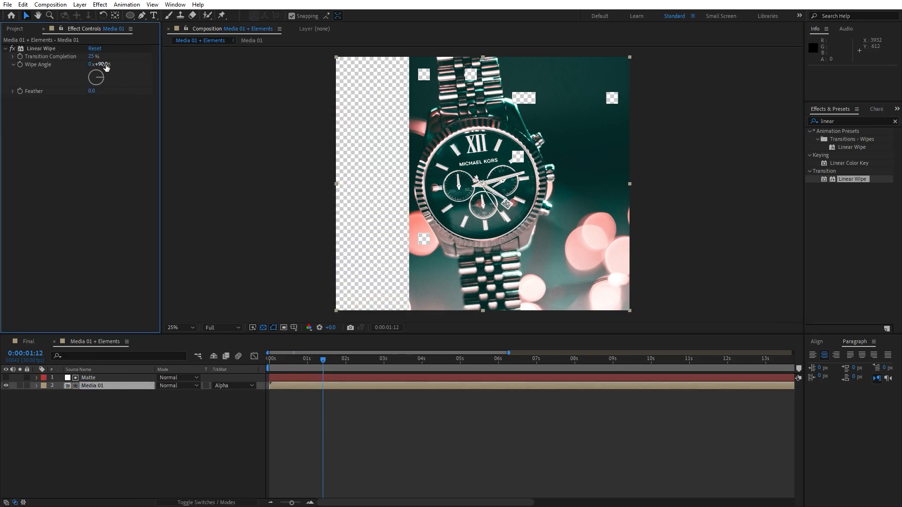
text(0)
key(Return)
click(91, 91)
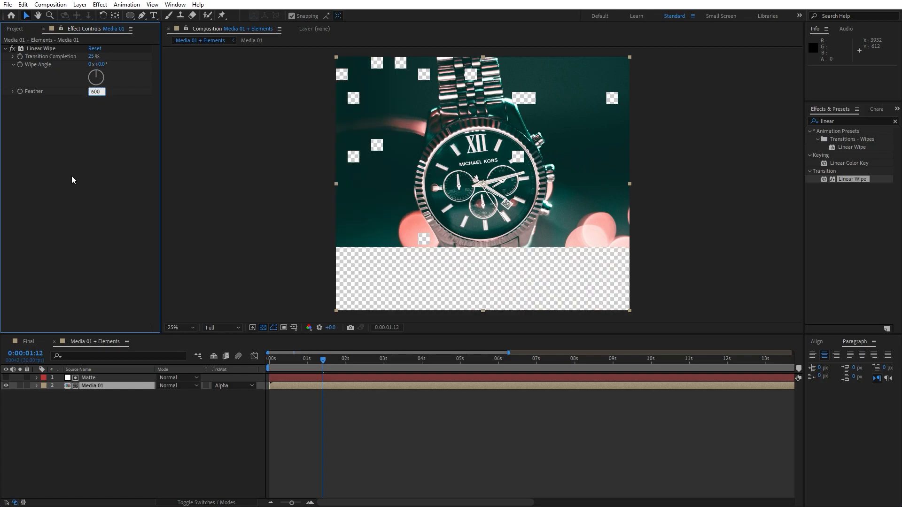
key(Return)
- Duplicate the Linear Wipe effect and set the copy's Wipe Angle to 90°
key(ctrl+d)
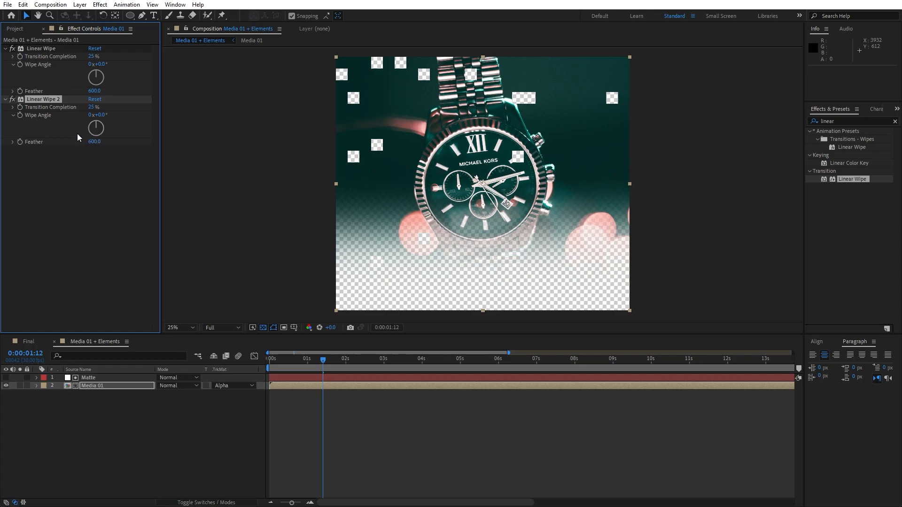
click(100, 115)
text(90)
key(Return)
- Duplicate the 90° Linear Wipe and set the third wipe's Wipe Angle to 180°
key(ctrl+d)
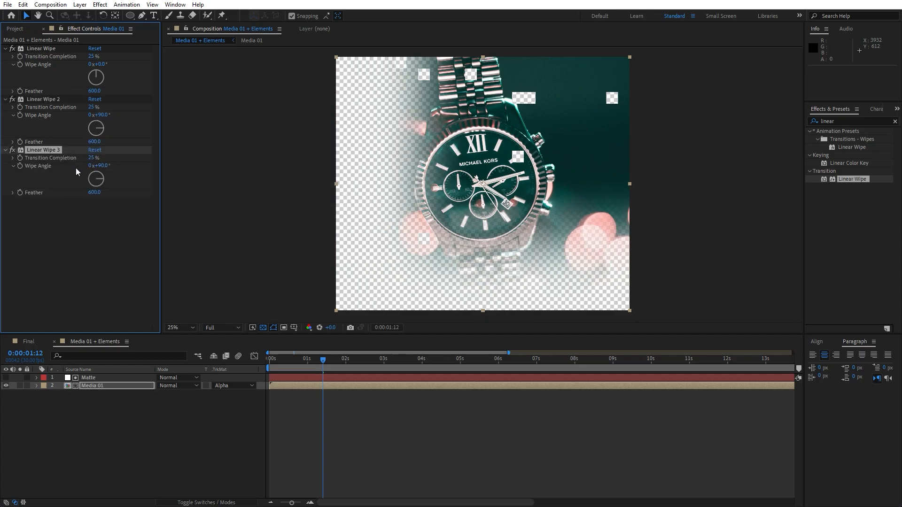
click(102, 166)
text(180)
key(Return)
- Duplicate the 180° Linear Wipe, set the fourth wipe's Wipe Angle to 270°, and collapse all four wipe effects
key(ctrl+d)
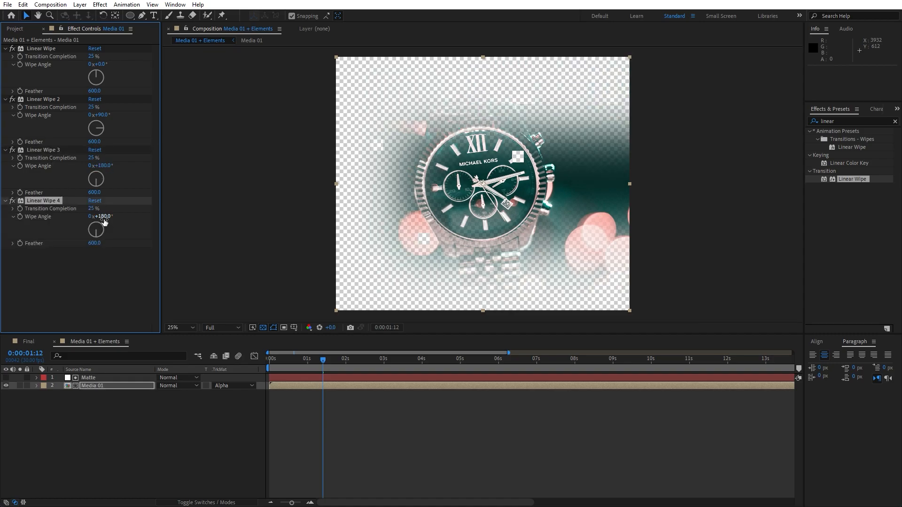
click(103, 217)
text(270)
click(101, 305)
click(6, 49)
click(5, 56)
click(5, 64)
click(5, 72)
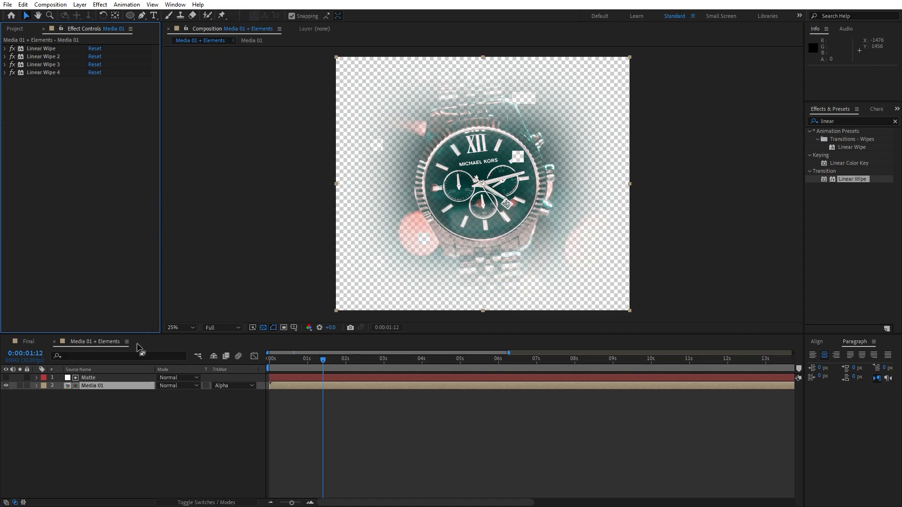
- Apply the Stylize Glow effect to the Media 01 layer after the four Linear Wipes
click(845, 121)
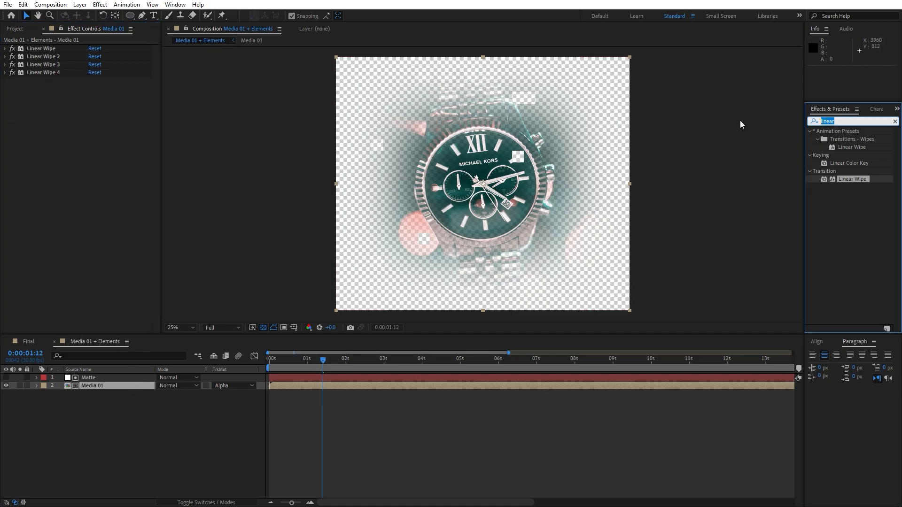
text(glow)
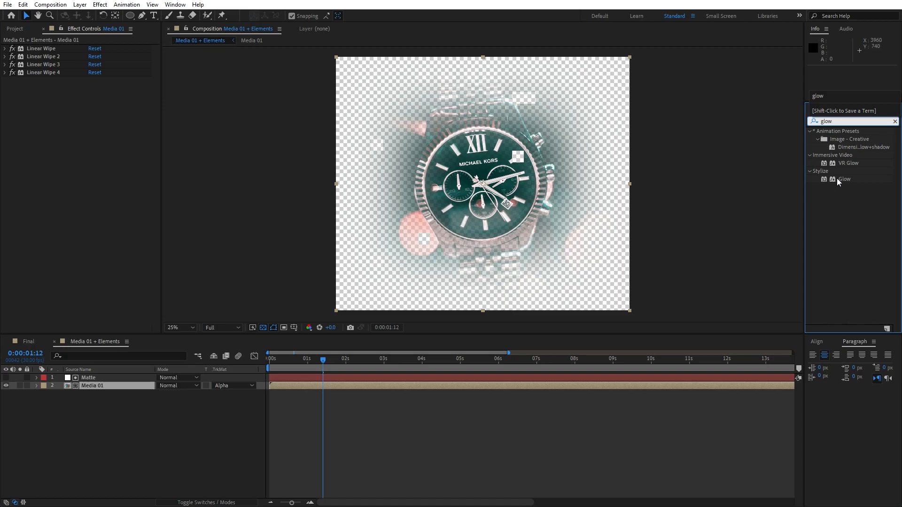
drag(842, 179, 107, 388)
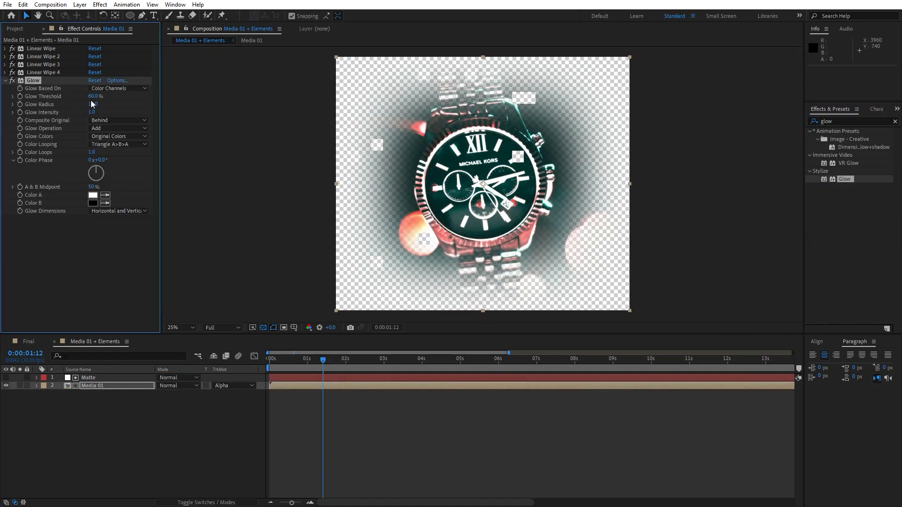
- Set the Glow's threshold to 80%, radius to 5 and intensity to 0.5
click(92, 96)
text(80)
click(37, 283)
click(94, 105)
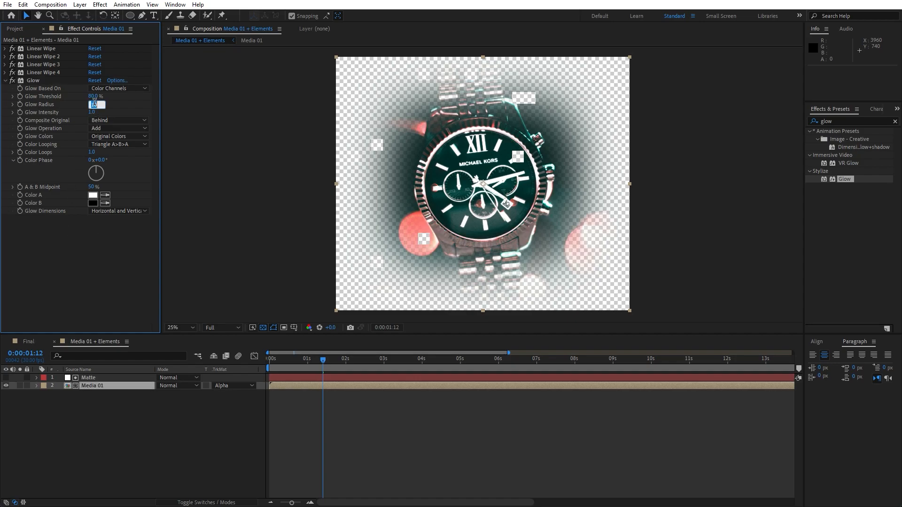
text(5)
click(92, 112)
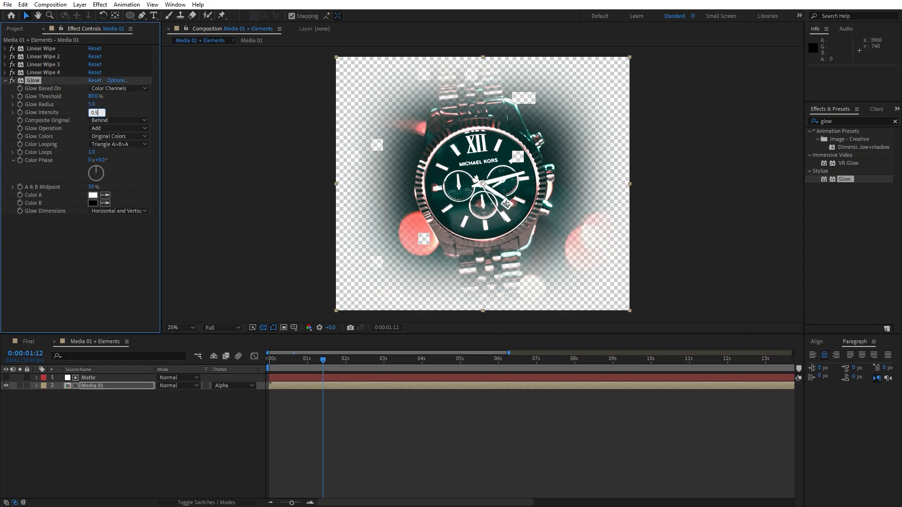
click(92, 255)
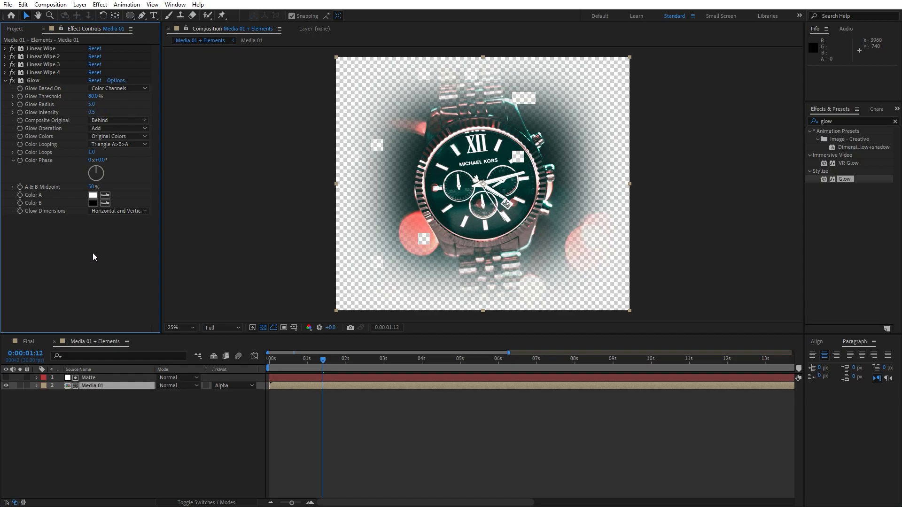
- Apply the Tritone effect below Glow on Media 01 and set its Midtones color to blue 0098CA
click(862, 119)
text(trito)
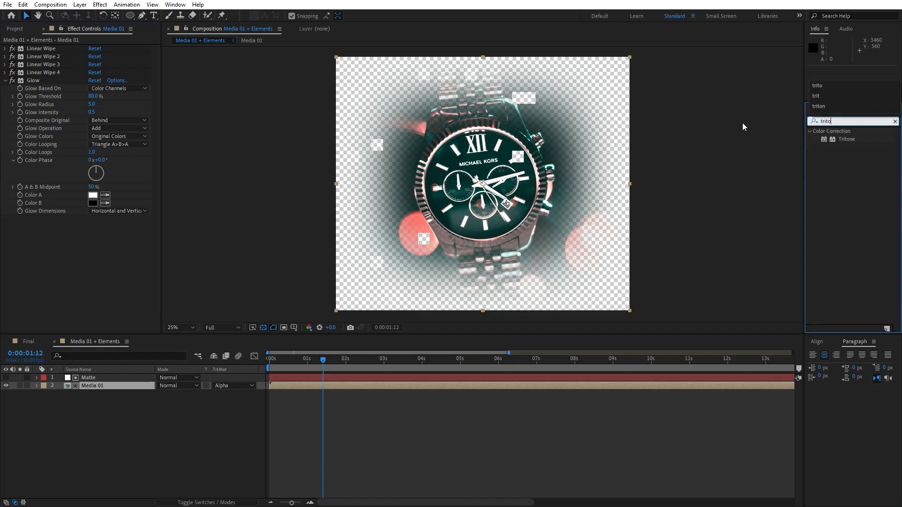
drag(838, 139, 98, 220)
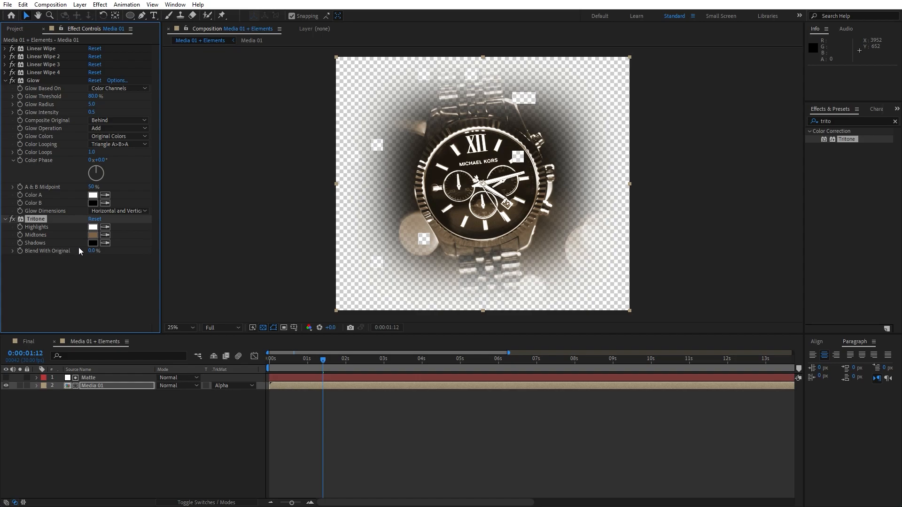
click(93, 235)
mouse_move(301, 382)
mouse_down()
mouse_move(305, 372)
mouse_move(291, 375)
mouse_move(304, 333)
mouse_move(304, 345)
mouse_up()
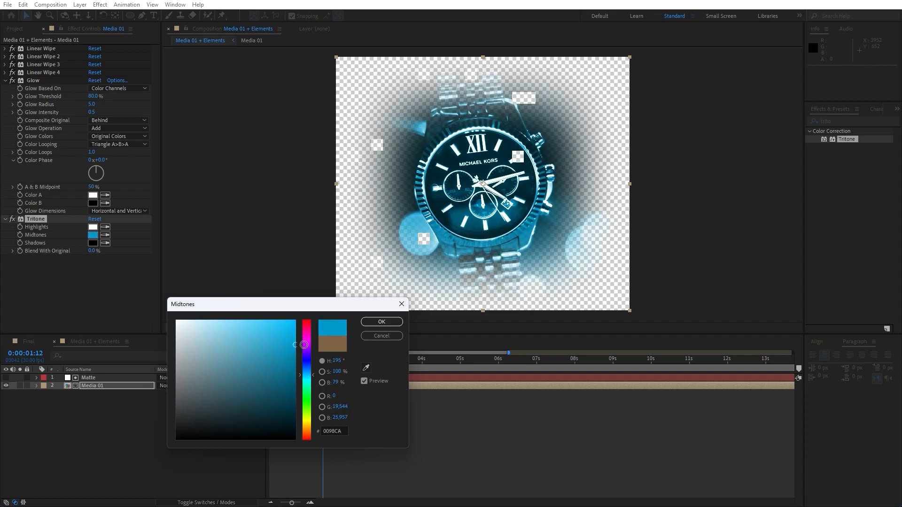
click(381, 322)
- Set the Tritone's Blend With Original to 50% and collapse the Glow and Tritone effects
click(92, 252)
text(50)
click(43, 288)
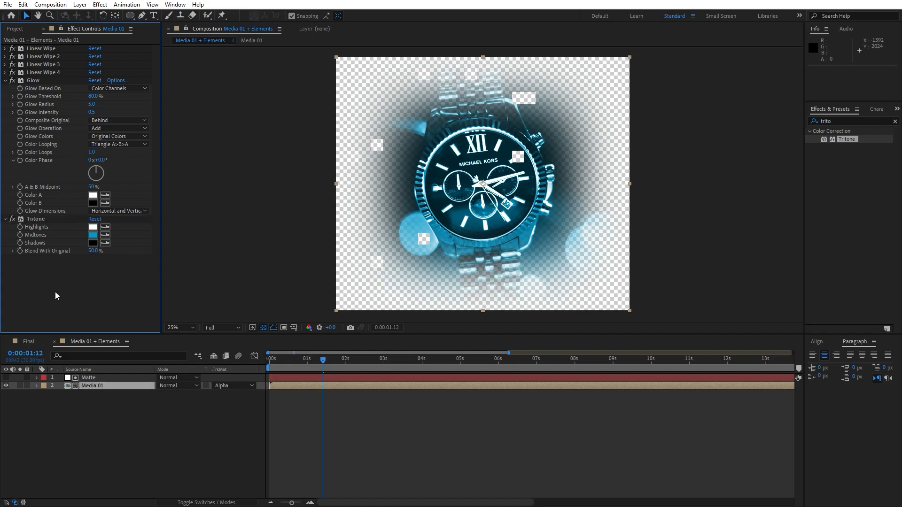
click(5, 81)
click(5, 88)
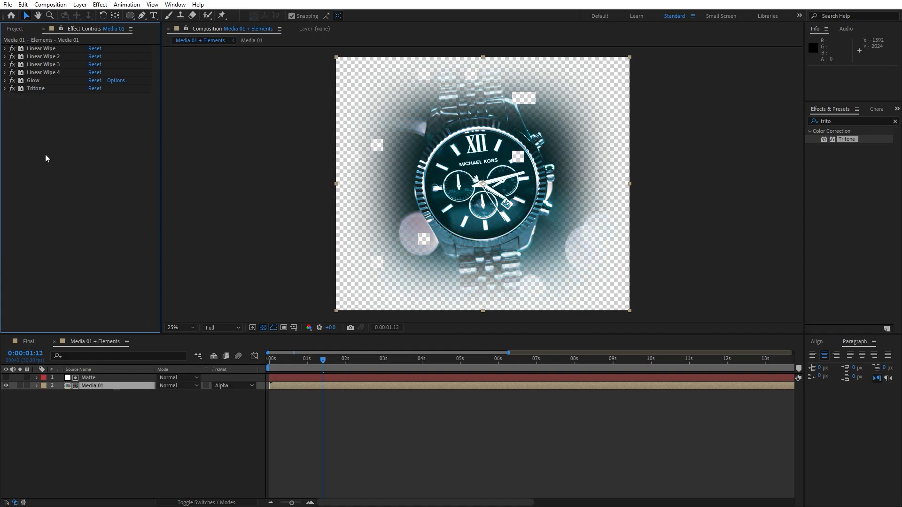
- Apply Curves above Media 01's other effects and pull the RGB curve's midpoint slightly down to darken the midtones
drag(835, 121, 766, 123)
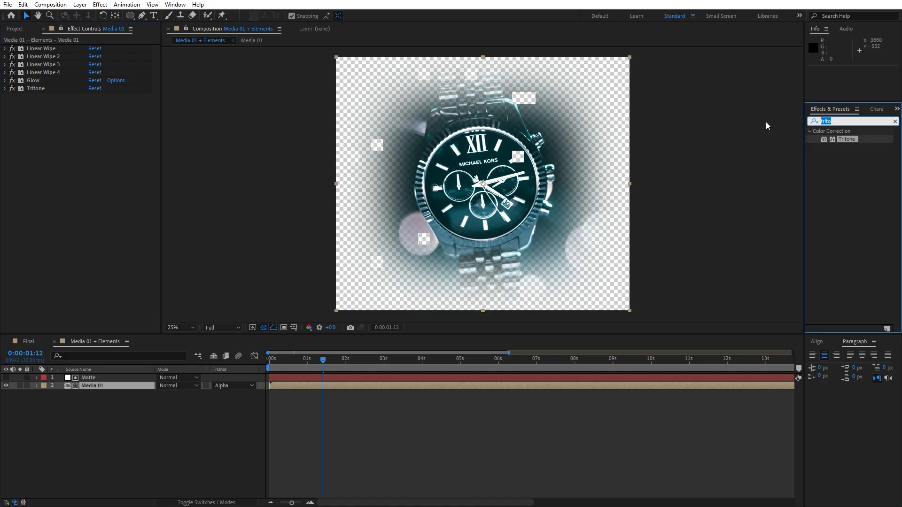
text(curv)
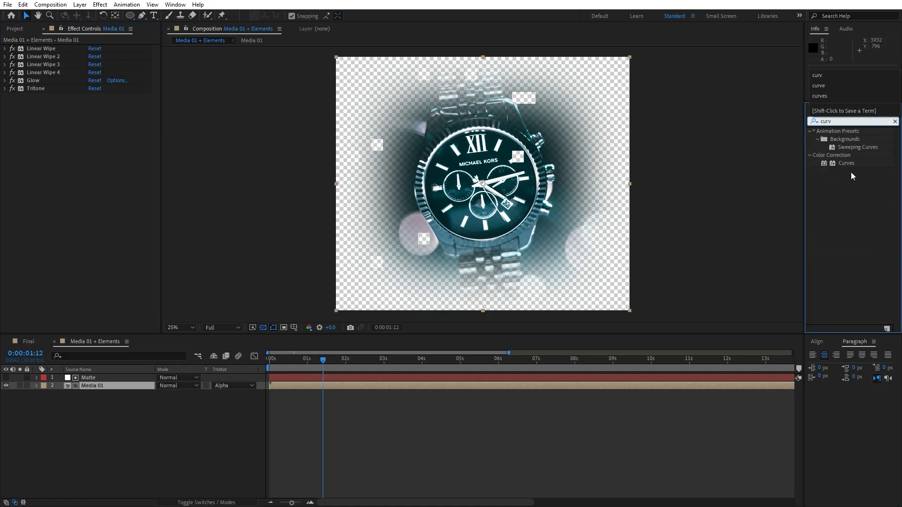
drag(845, 164, 73, 49)
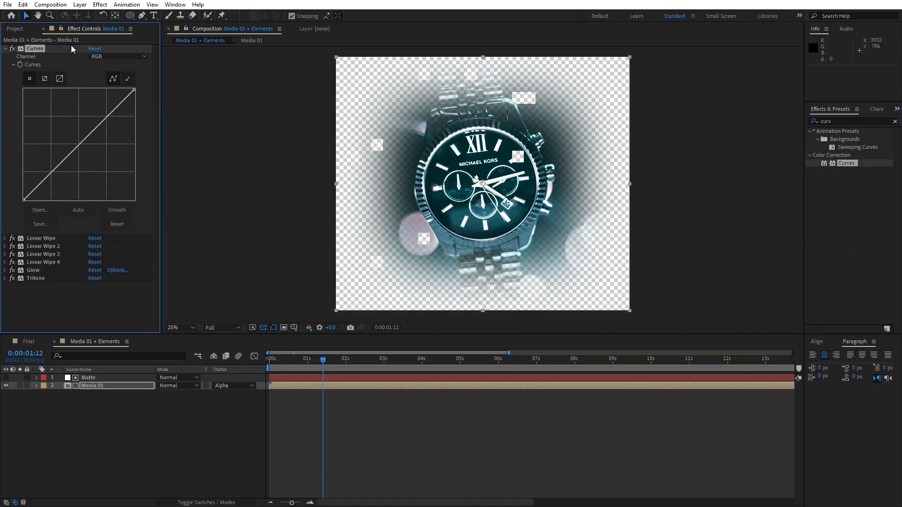
mouse_move(83, 142)
mouse_down()
mouse_move(90, 152)
mouse_move(76, 140)
mouse_move(80, 146)
mouse_up()
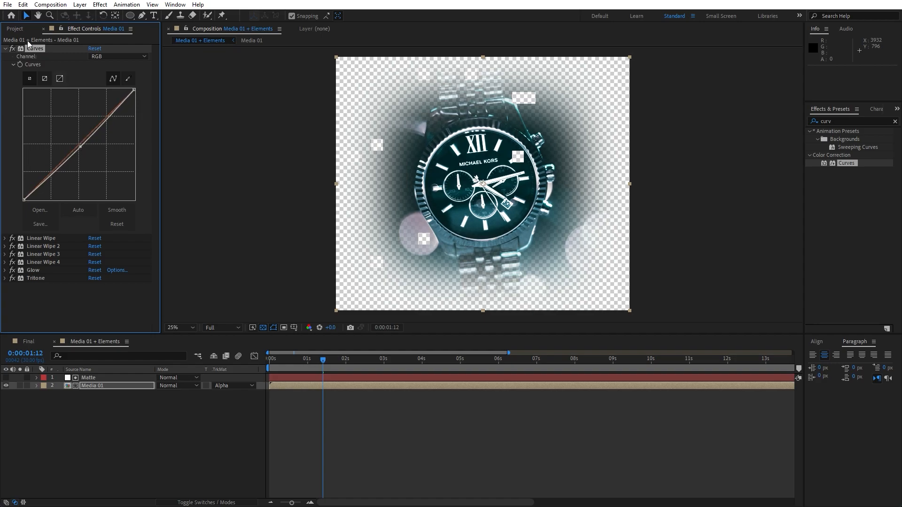
click(6, 49)
- Pre-compose the Matte and Media 01 layers as "Media 01 + Parts", moving all attributes into the new composition
click(43, 29)
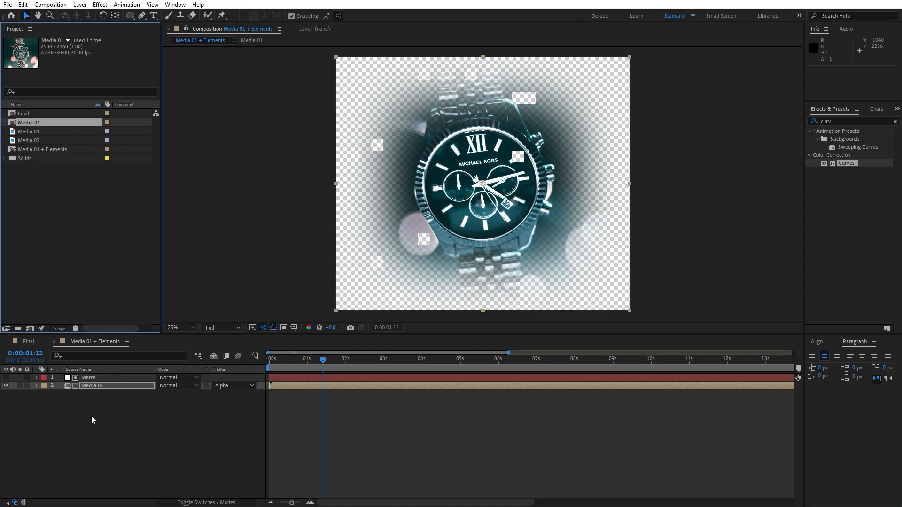
drag(139, 425, 58, 329)
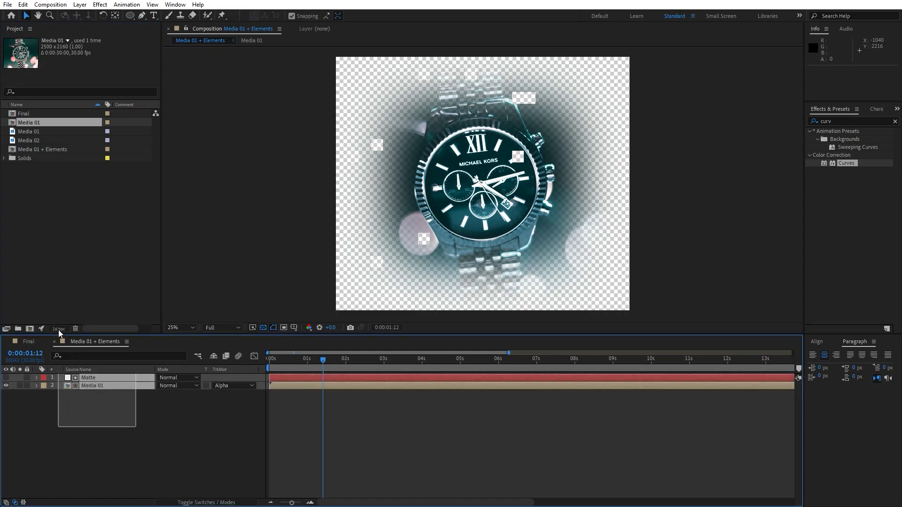
right_click(101, 386)
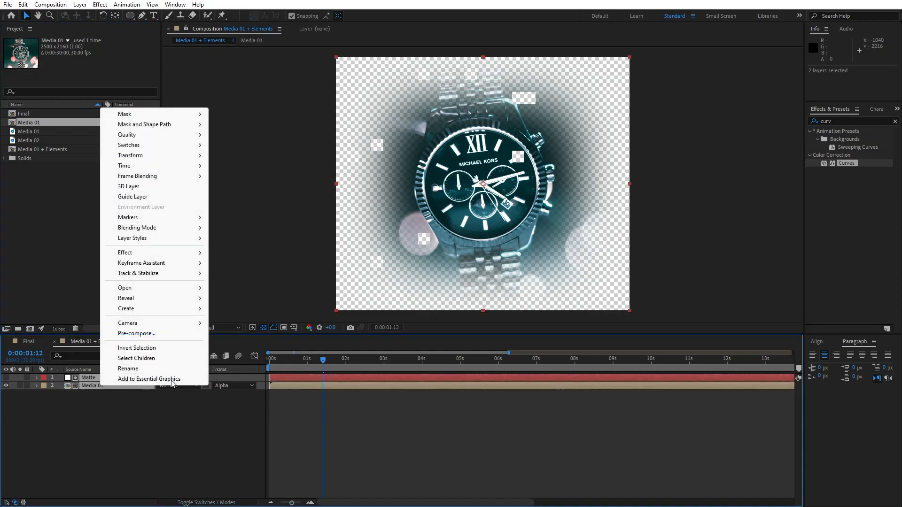
click(156, 335)
text(Media 01 + Parts)
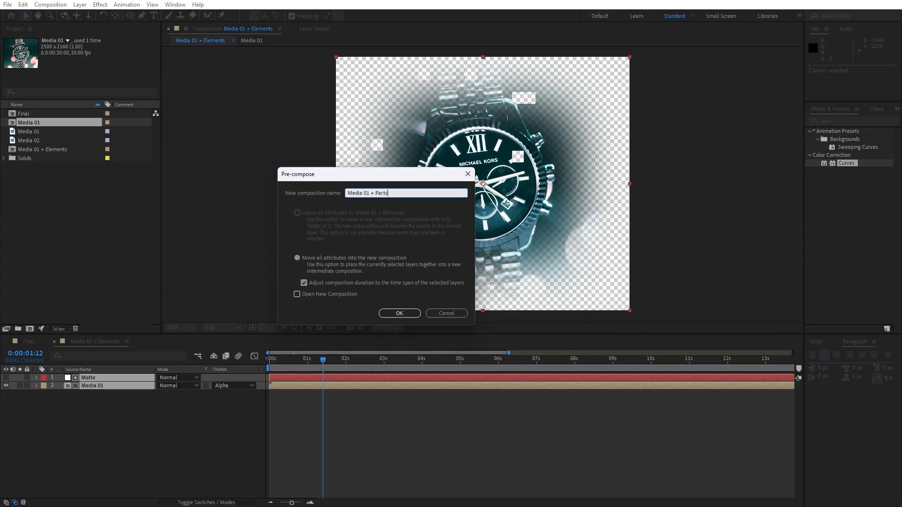
key(Return)
- Duplicate the Media 01 + Parts layer and apply the Find Edges effect to the upper copy
click(95, 382)
key(ctrl+d)
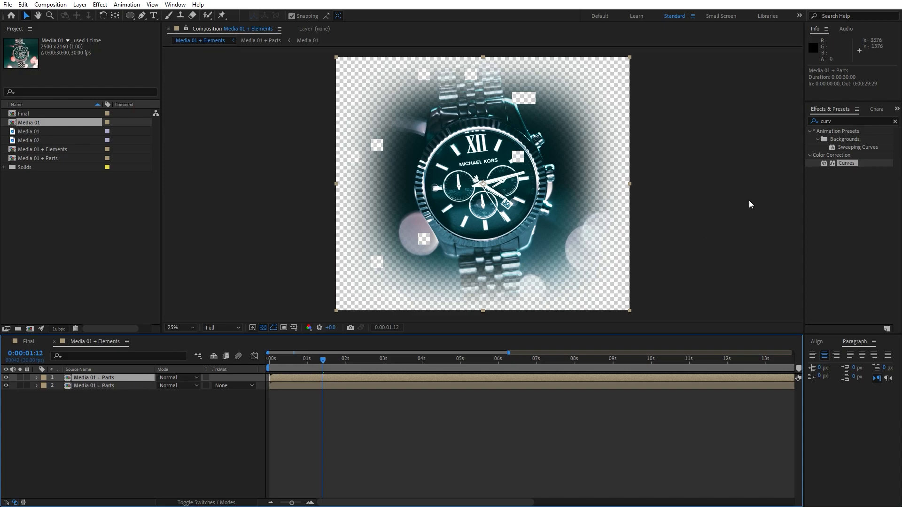
click(842, 121)
drag(841, 119, 734, 122)
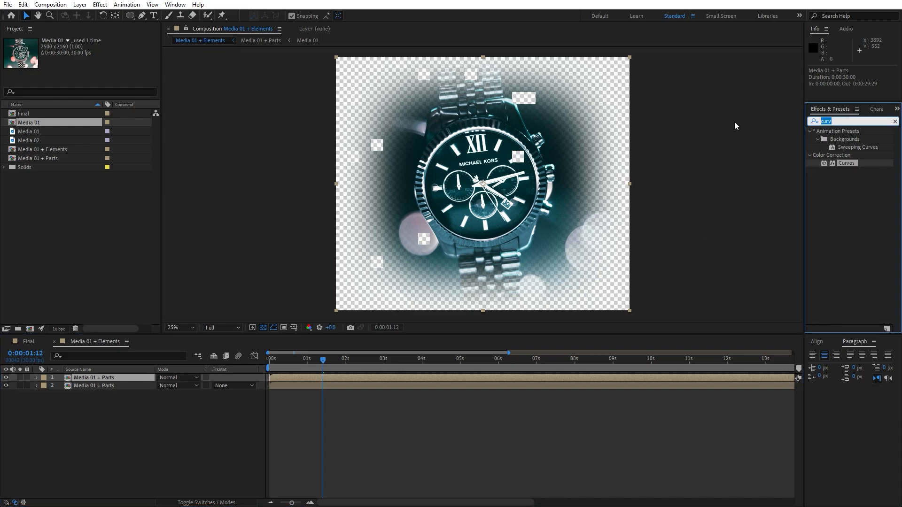
text(find)
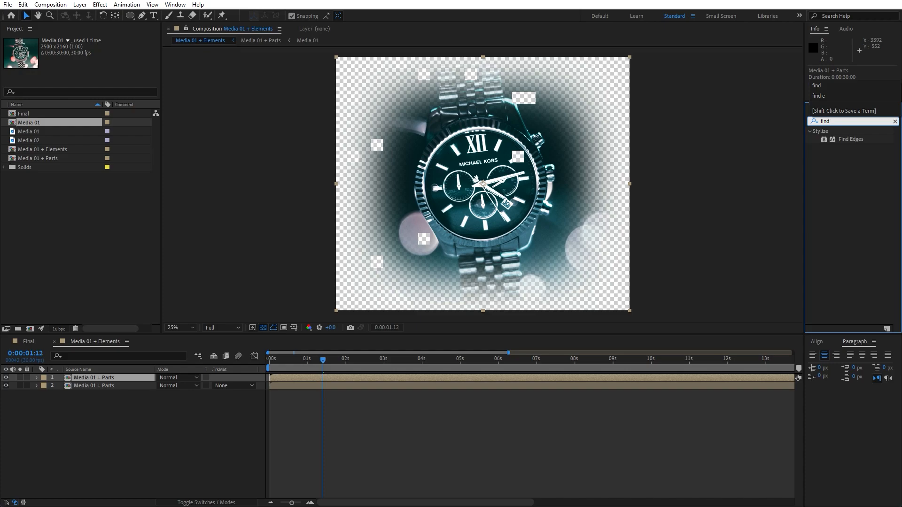
drag(851, 139, 111, 379)
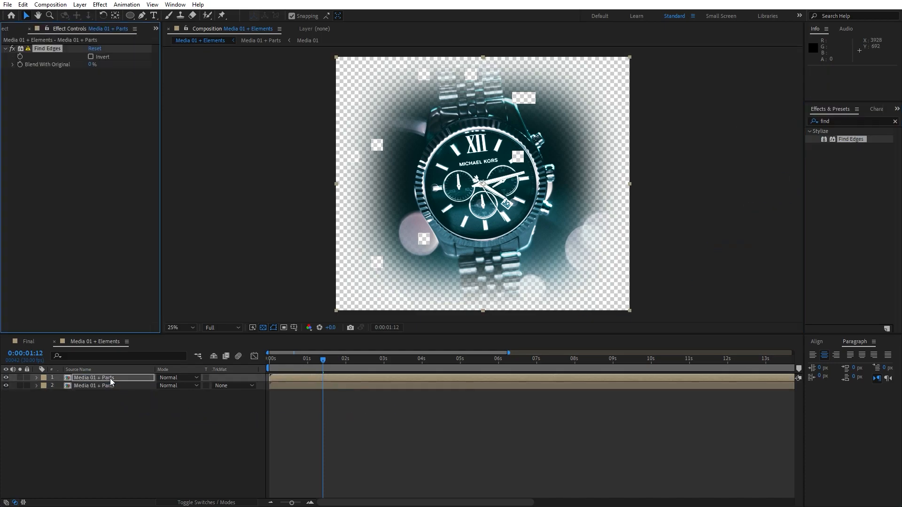
- Invert the Find Edges effect, set the upper Media 01 + Parts layer's blending mode to Screen and compare with that layer hidden
click(92, 57)
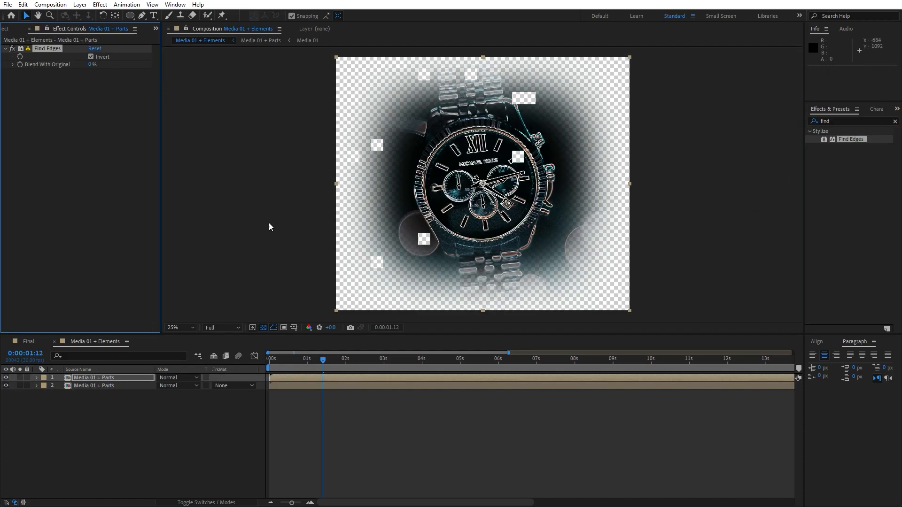
click(169, 381)
click(228, 211)
click(7, 378)
click(6, 378)
click(7, 378)
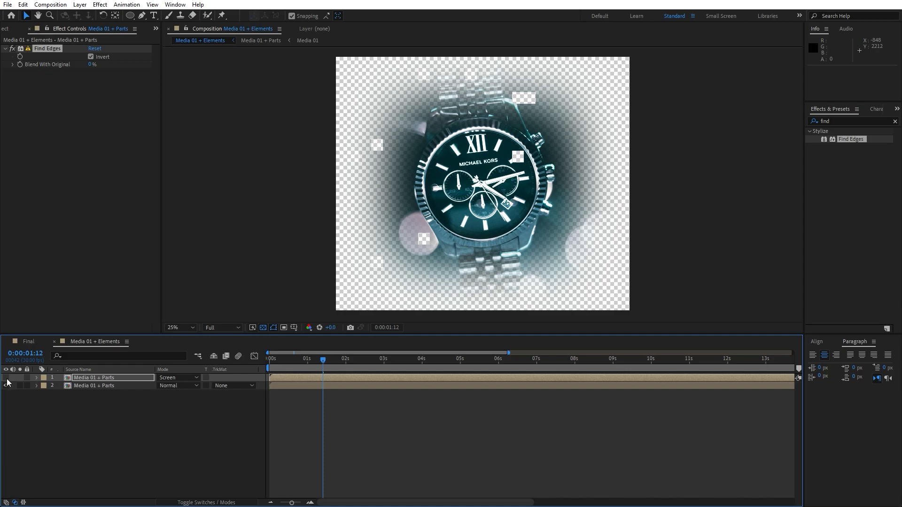
click(6, 378)
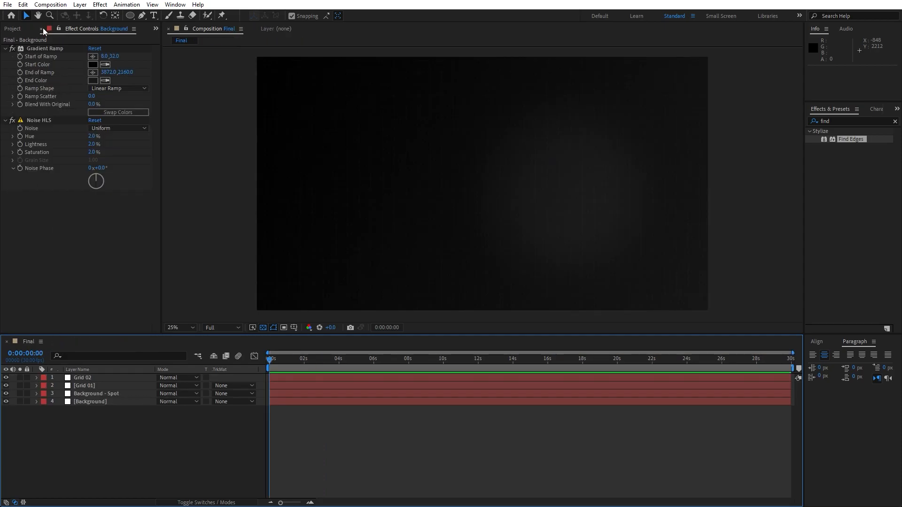
- Add the Media 01 + Elements composition to Final as the top layer, above Grid 02
click(42, 28)
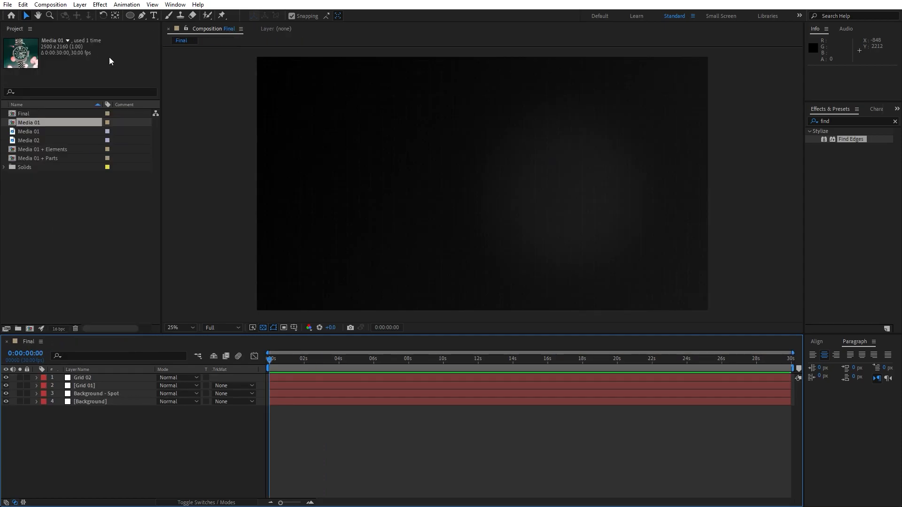
click(54, 149)
drag(53, 149, 133, 376)
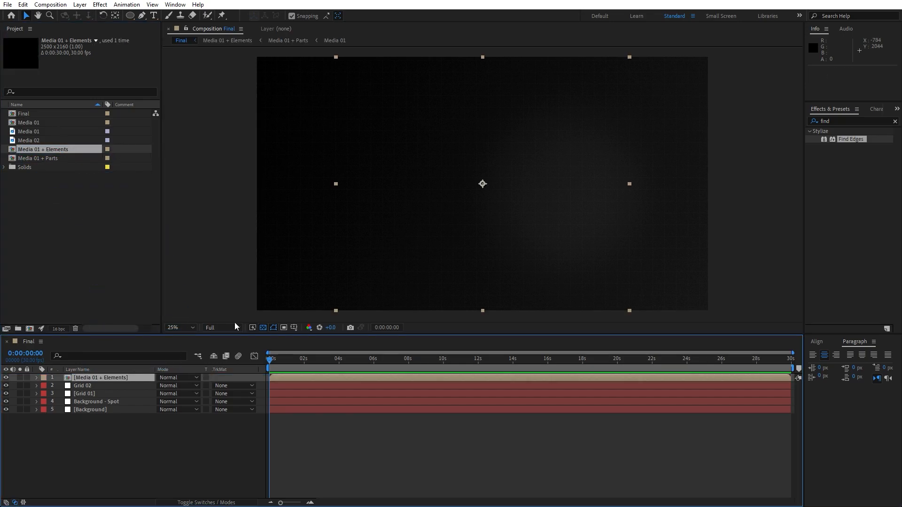
- Go to 0:00:03:17 and shift the Media 01 + Elements layer horizontally to the right, to position 2640, 1080
drag(274, 366, 336, 367)
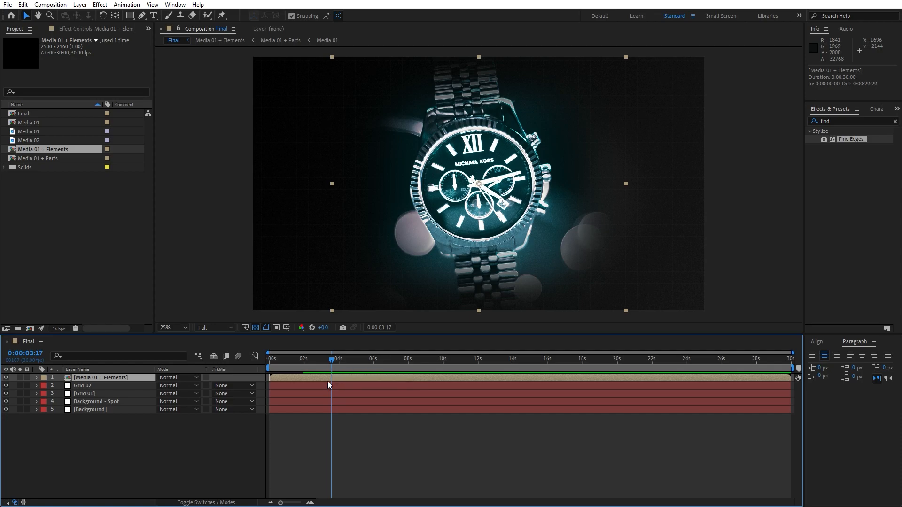
key(shift+Right)
key(shift+Right)
key(shift+Right)
key(shift+Right)
key(shift+Right)
key(shift+Right)
key(shift+Right)
key(shift+Right)
key(shift+Right)
key(shift+Right)
key(shift+Right)
key(shift+Right)
key(shift+Right)
key(shift+Right)
key(shift+Right)
key(shift+Right)
key(shift+Right)
key(shift+Right)
key(shift+Right)
key(shift+Right)
key(shift+Right)
key(shift+Right)
key(shift+Right)
key(shift+Right)
key(shift+Right)
key(shift+Right)
key(shift+Right)
key(shift+Right)
key(shift+Right)
key(shift+Right)
key(shift+Right)
key(shift+Right)
key(shift+Right)
key(shift+Right)
key(shift+Right)
key(shift+Right)
key(shift+Right)
key(shift+Right)
key(shift+Right)
key(shift+Right)
key(shift+Right)
key(shift+Right)
key(shift+Right)
key(shift+Right)
key(shift+Right)
key(shift+Right)
key(shift+Right)
key(shift+Right)
key(shift+Right)
key(shift+Left)
key(shift+Right)
key(shift+Right)
key(shift+Right)
key(shift+Right)
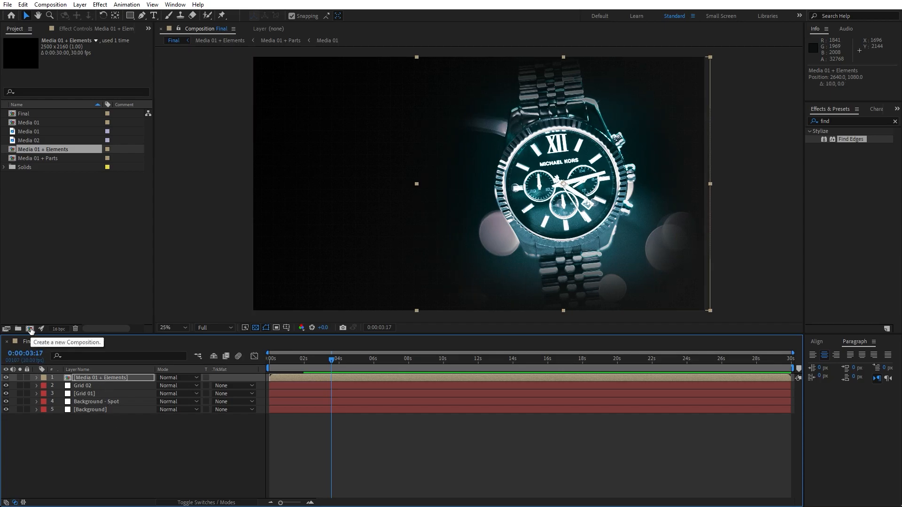
- Create a 1000 x 400 px composition named "Text 01" at 30 fps lasting 0:00:08:00, and turn off its transparency grid
click(30, 329)
text(Text 01)
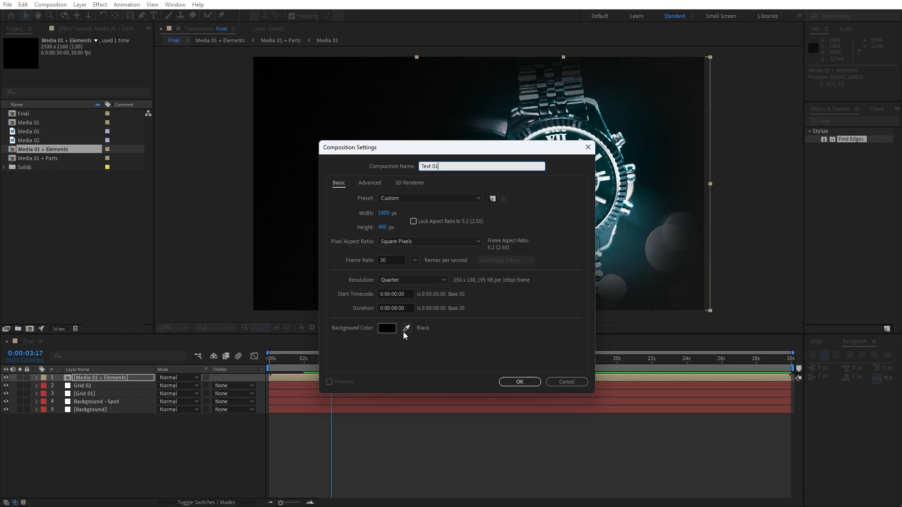
click(512, 382)
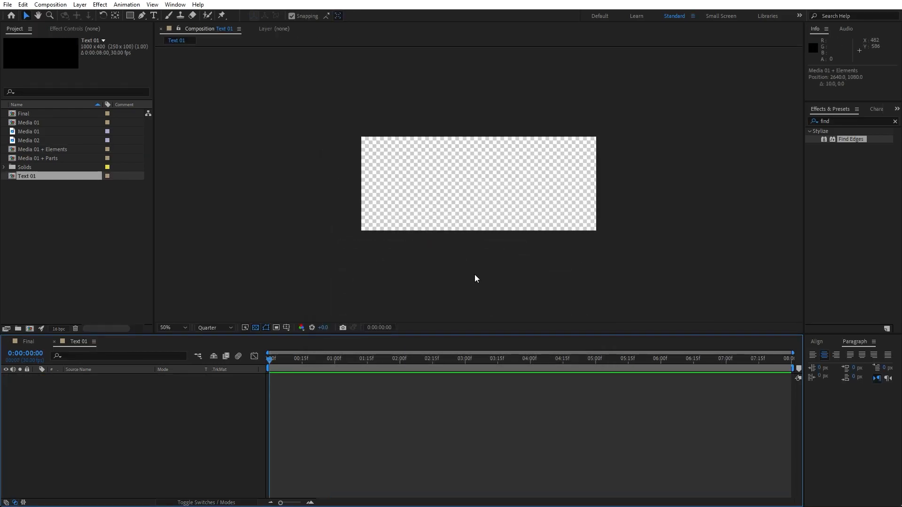
click(256, 328)
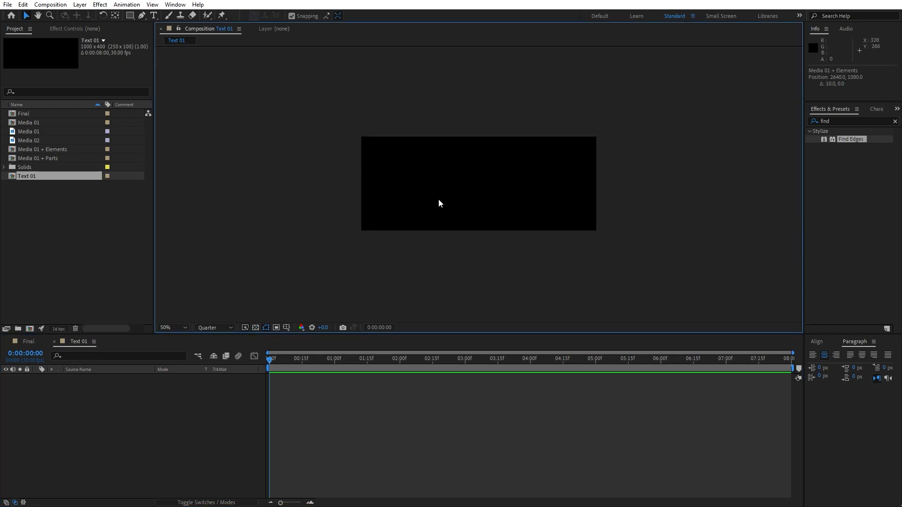
- Add a two-line text layer reading "Elegant" and "Watch" in white Montserrat SemiBold at 160 px
key(ctrl+t)
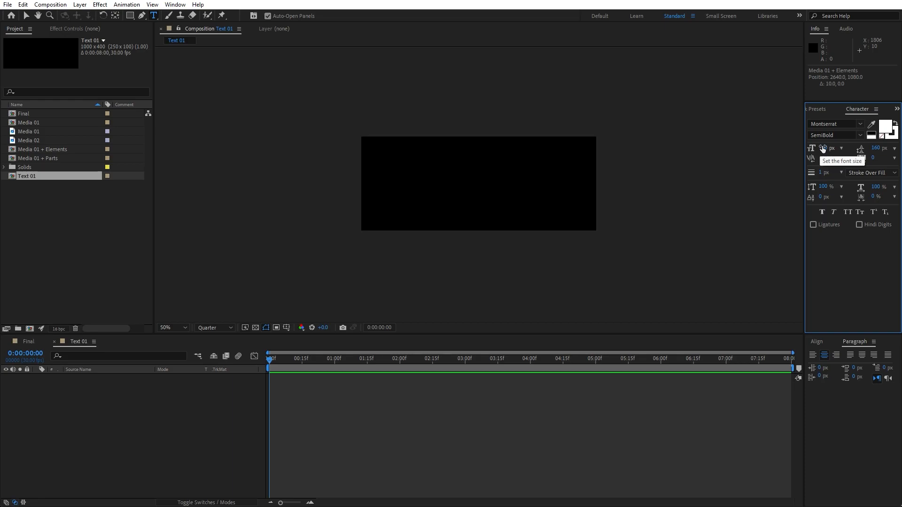
click(448, 174)
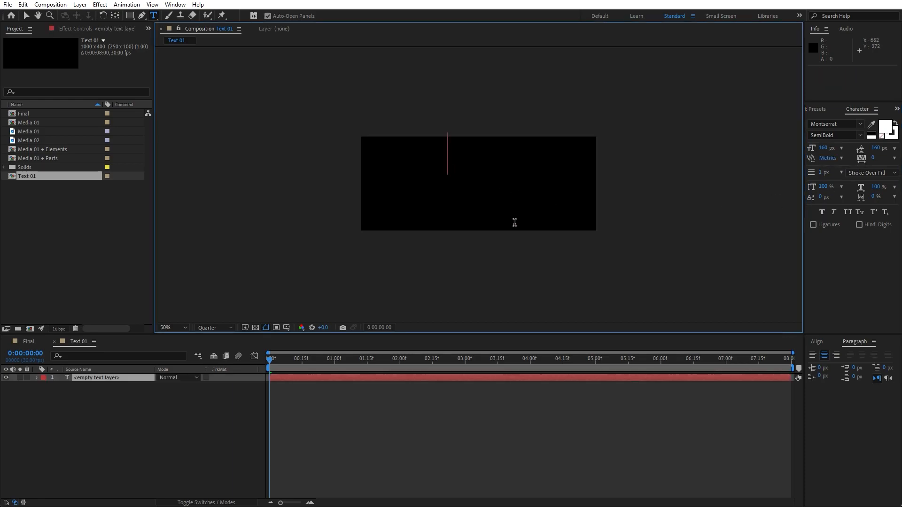
text(Elegant)
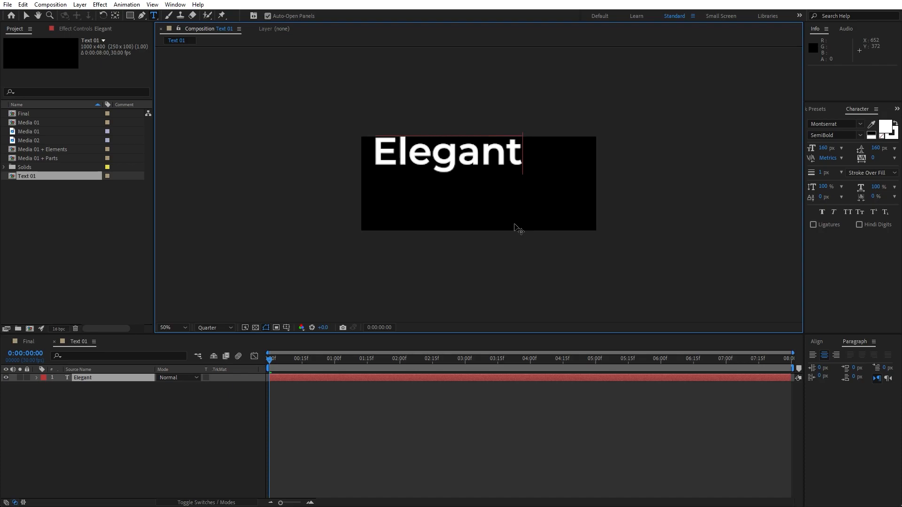
key(Return)
text(Watch)
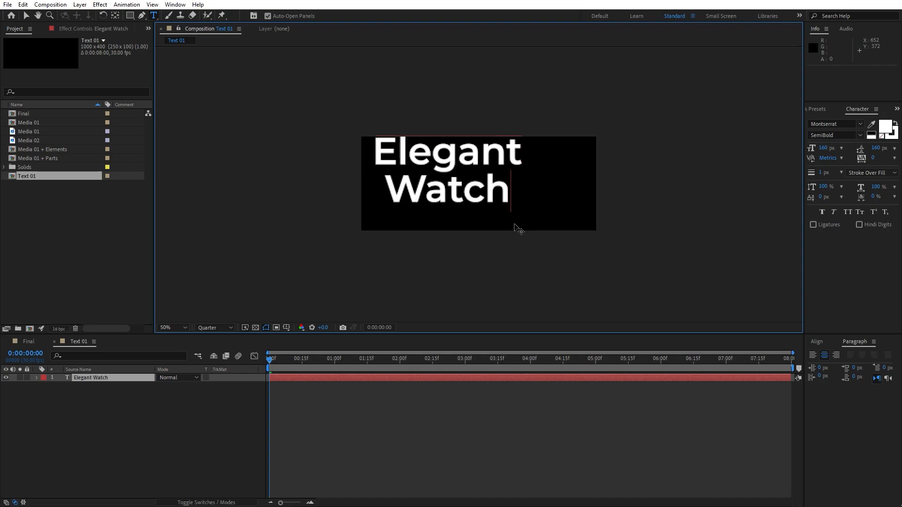
click(127, 447)
- Center the Elegant Watch text layer horizontally and vertically in the composition
click(105, 377)
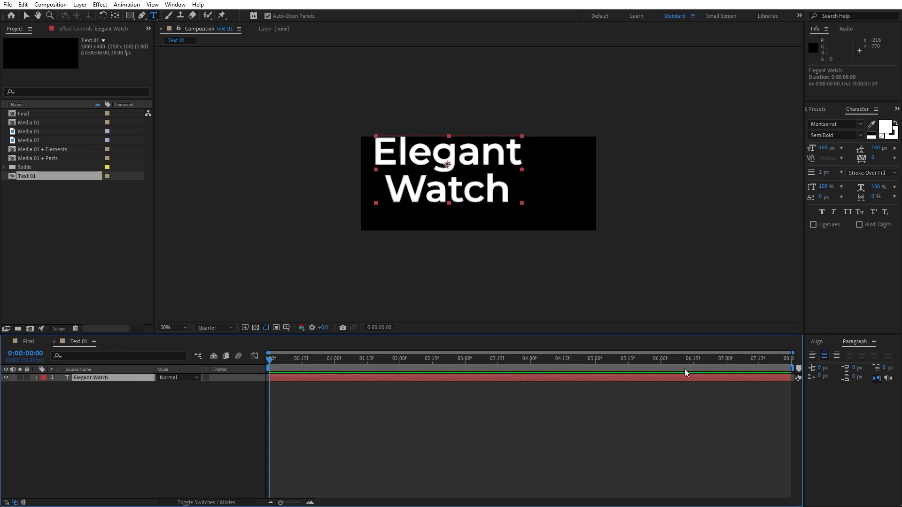
click(821, 345)
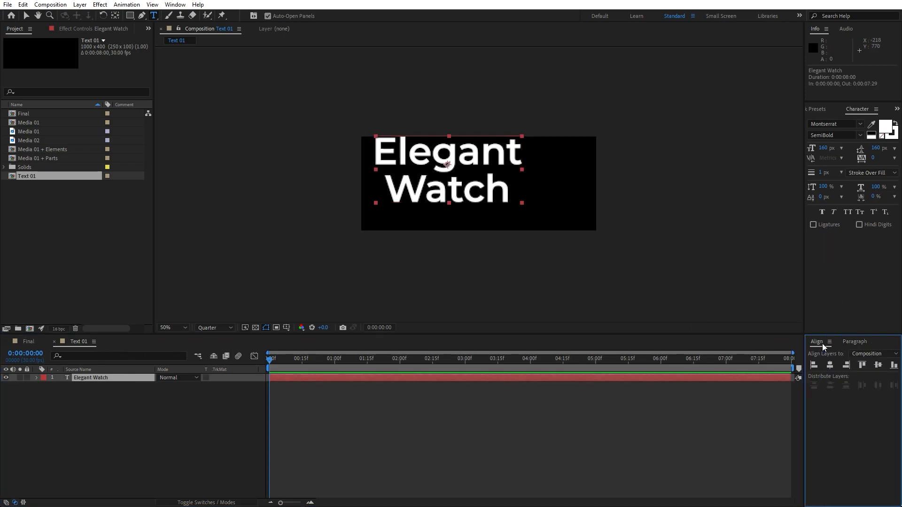
click(182, 6)
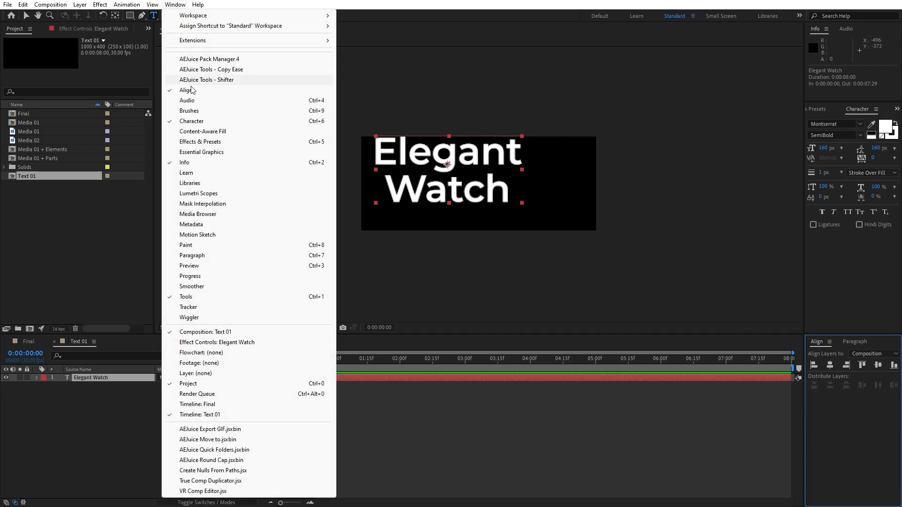
click(193, 90)
click(129, 375)
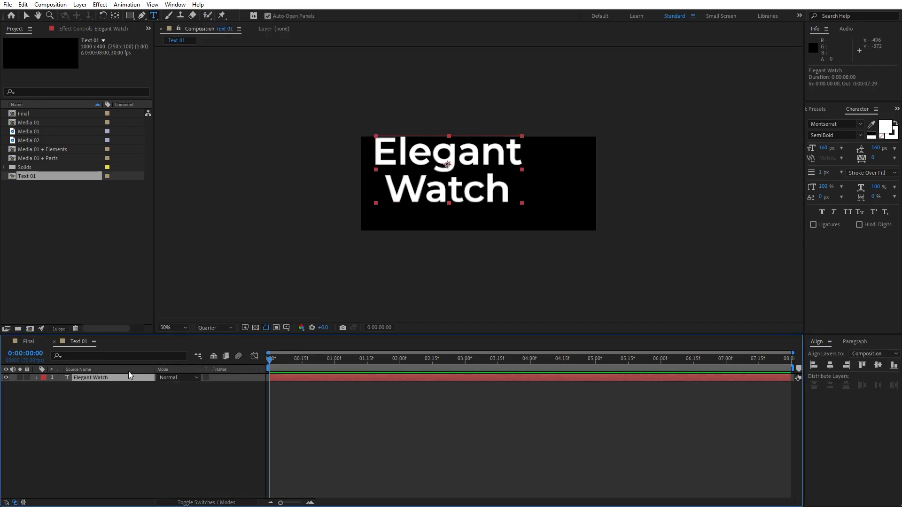
click(830, 364)
click(878, 364)
click(130, 418)
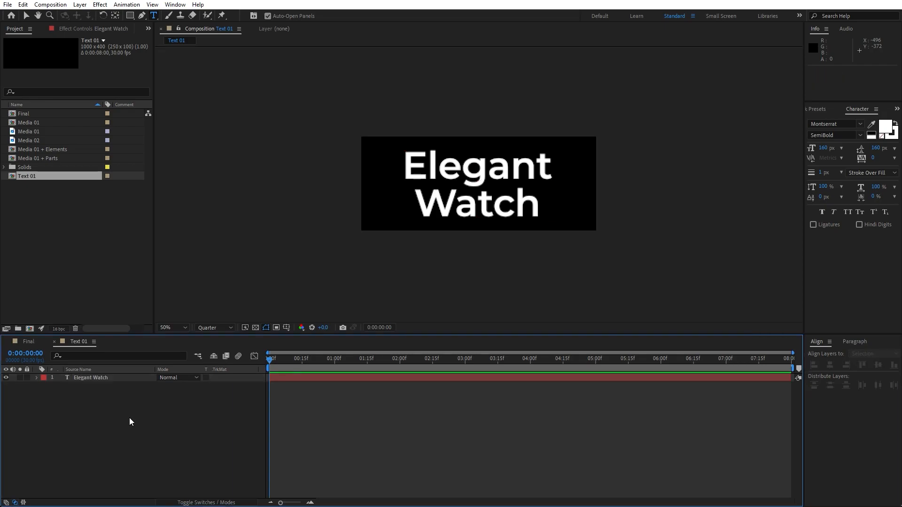
- Set the leading of the "Watch" line to 160 px
click(91, 377)
drag(413, 214, 545, 212)
mouse_move(875, 149)
mouse_down()
mouse_move(803, 148)
mouse_move(874, 148)
mouse_up()
click(875, 148)
text(160)
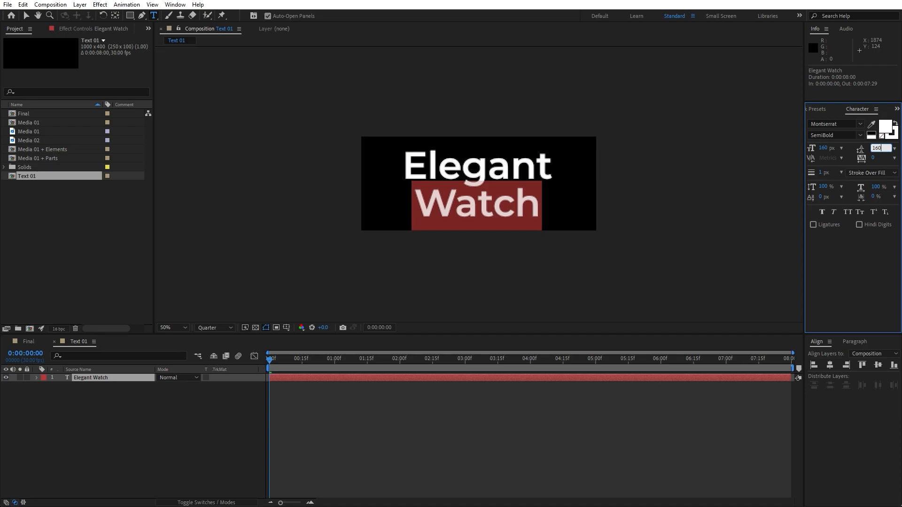
click(107, 429)
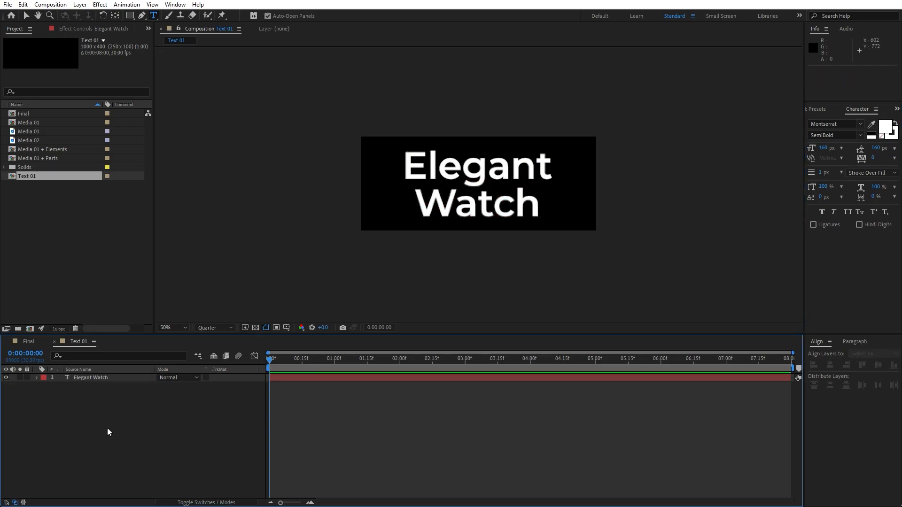
- Add a Position animator to the Elegant Watch text and set its position to 0, -370
click(97, 377)
click(37, 377)
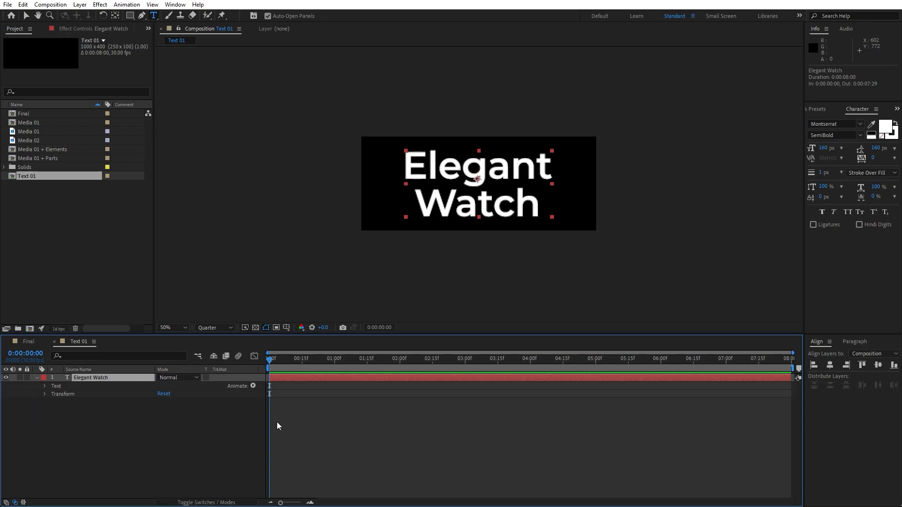
click(253, 386)
click(286, 215)
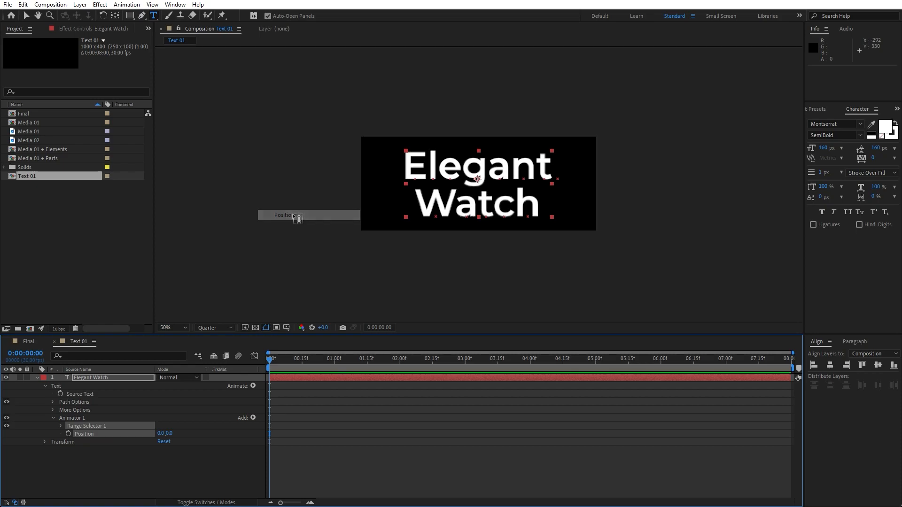
click(168, 434)
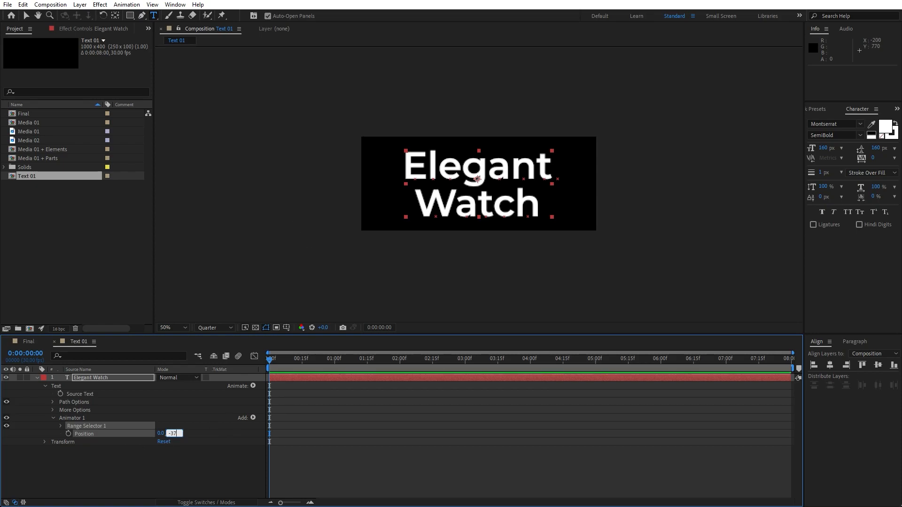
click(159, 469)
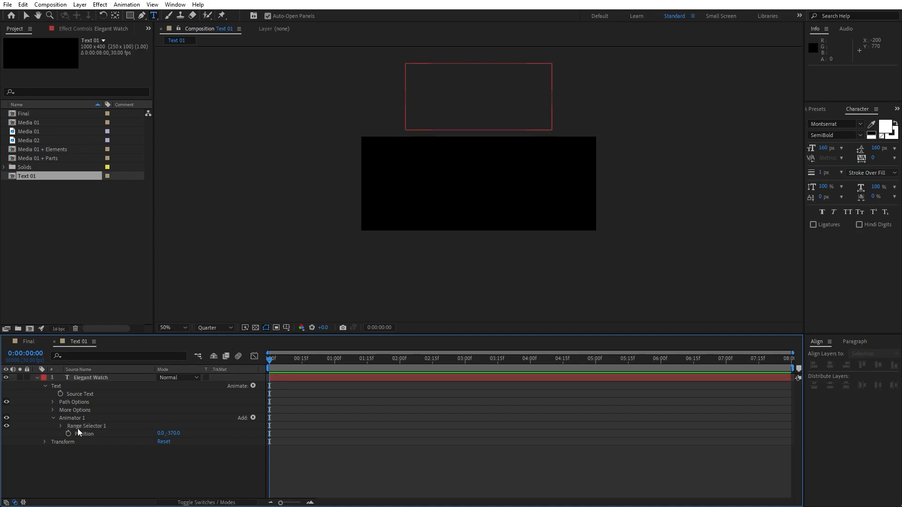
- Keyframe Range Selector 1's Offset at 100% at the start and -100% at 0:00:03:00, then preview the animation
click(60, 426)
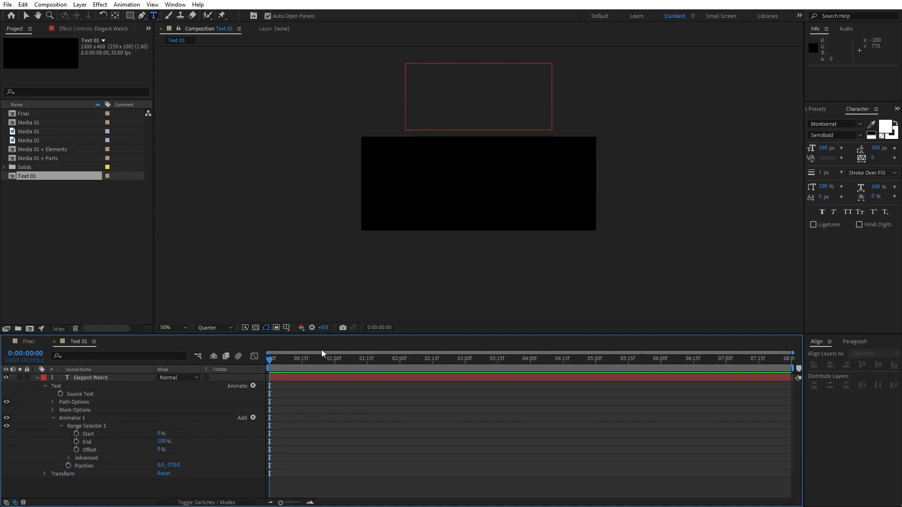
click(76, 449)
click(160, 449)
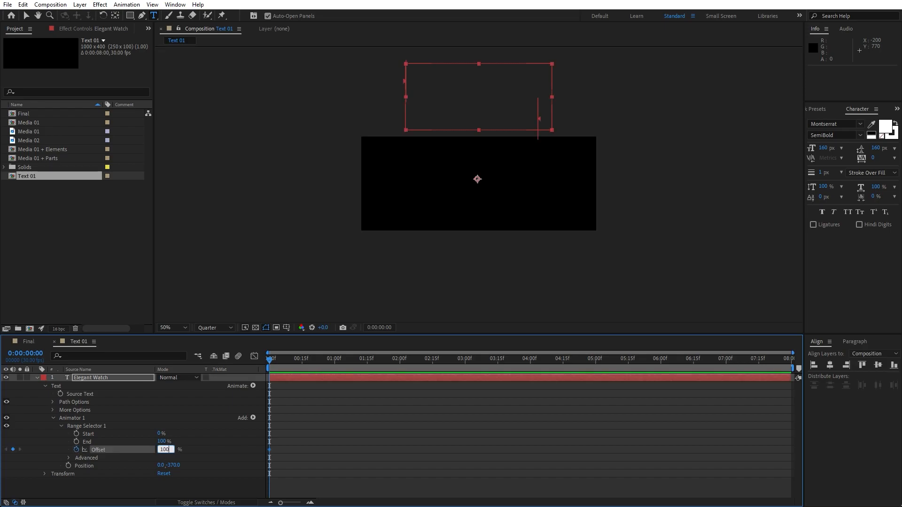
drag(313, 372, 465, 369)
click(162, 450)
text(-100)
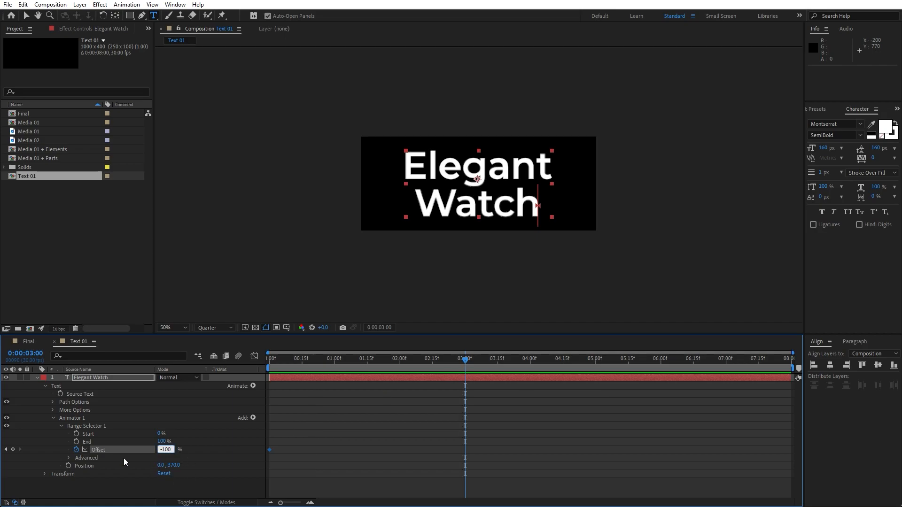
click(61, 438)
key(space)
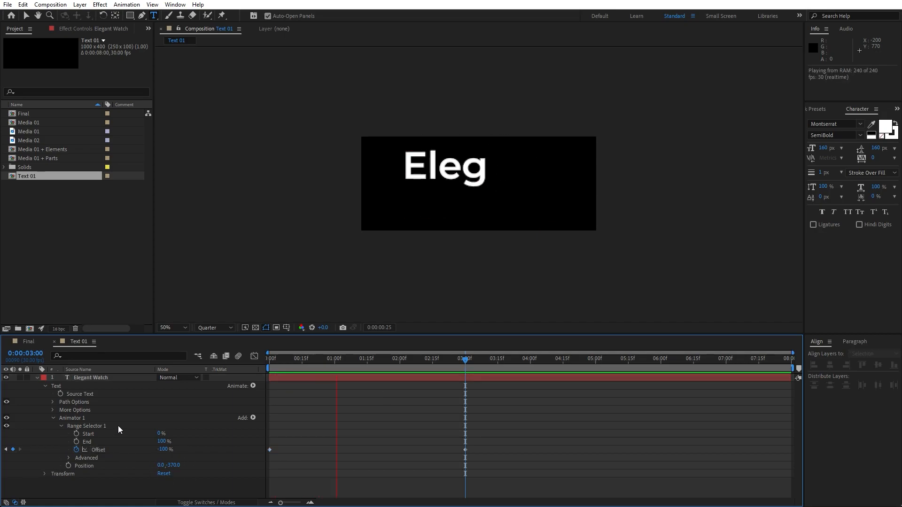
- At 0:00:02:12, set the range selector's advanced Shape to Ramp Down, with Ease High 50% and Ease Low 50%
click(337, 359)
drag(355, 366, 426, 367)
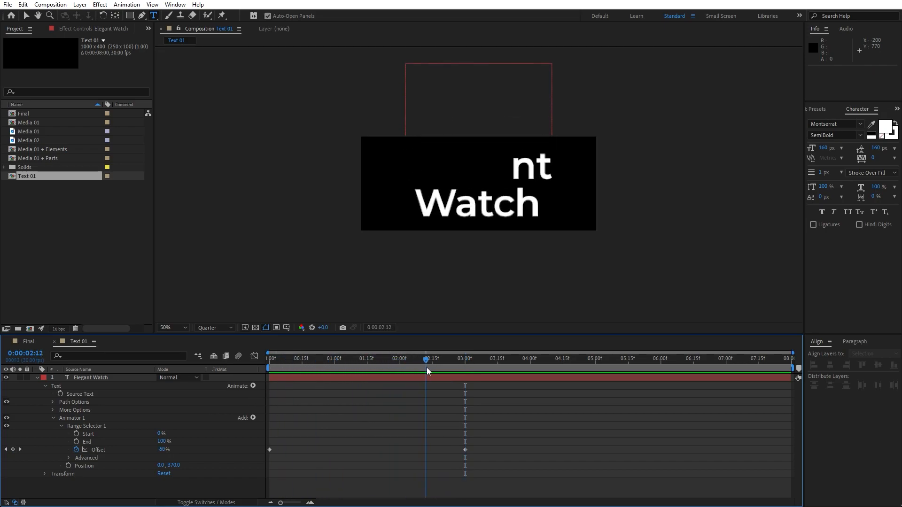
click(68, 458)
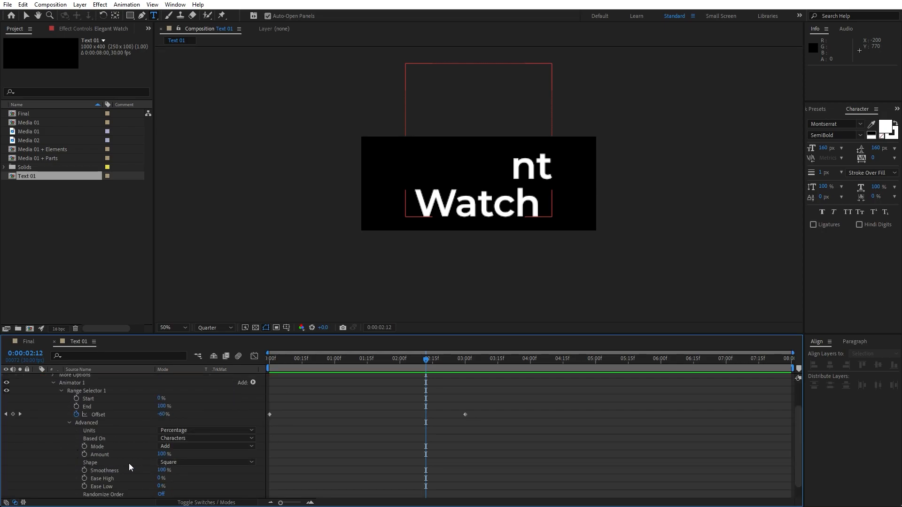
click(173, 463)
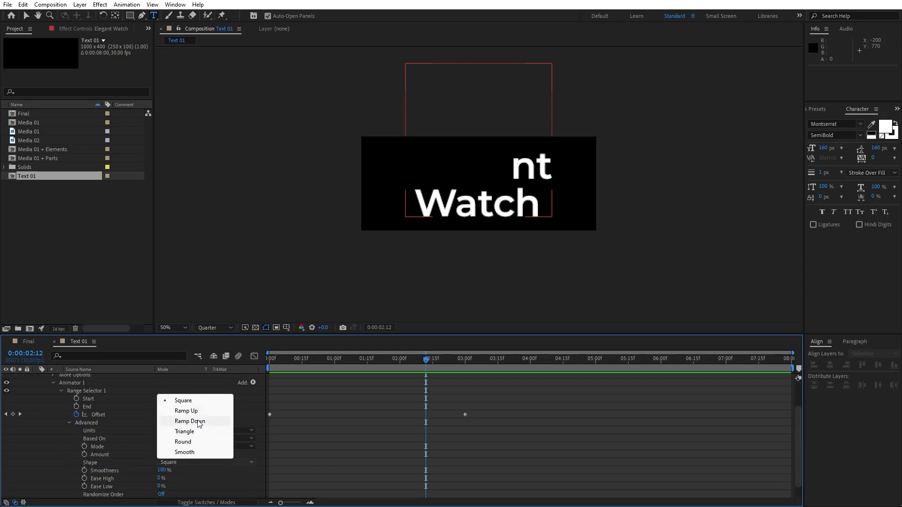
click(199, 422)
click(159, 471)
text(50)
key(Tab)
text(50)
key(Return)
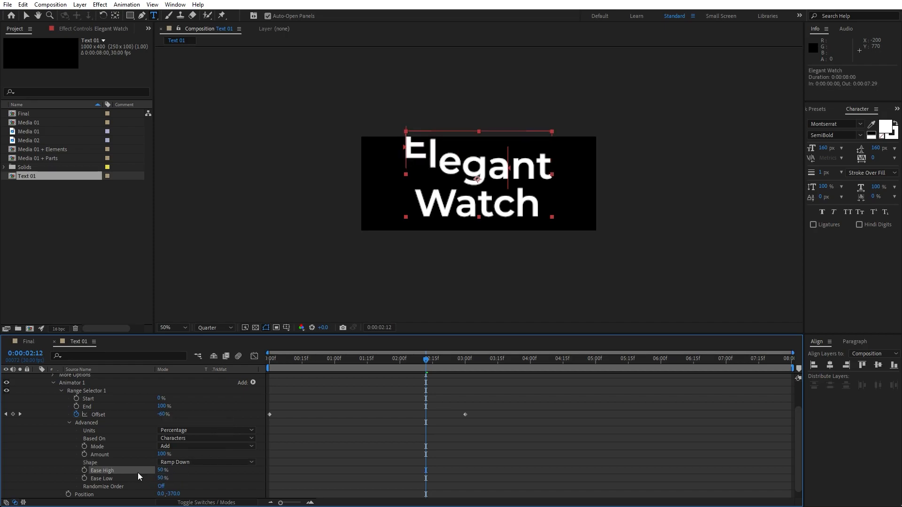
- Easy-ease both Offset keyframes and lengthen the last keyframe's speed handle to about 0:00:01:15 for a slower finish
drag(512, 439, 241, 384)
click(254, 357)
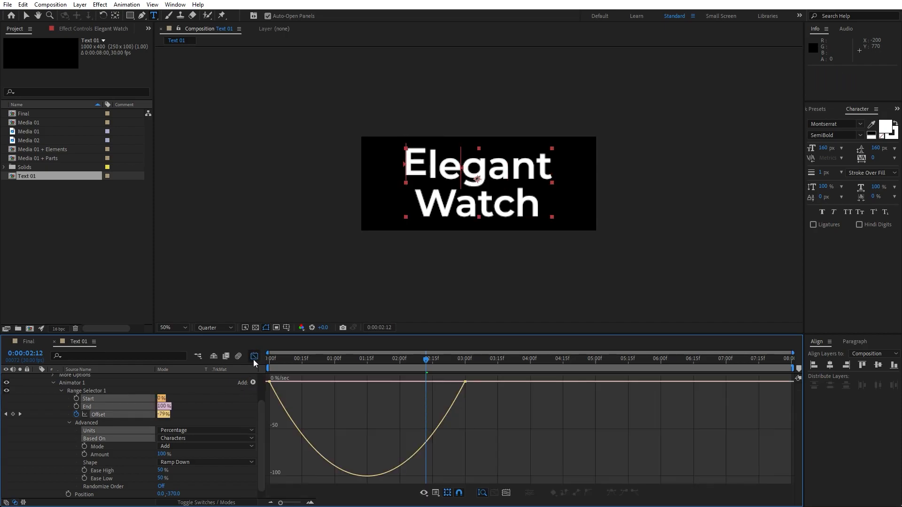
drag(431, 381, 367, 381)
click(259, 357)
click(56, 418)
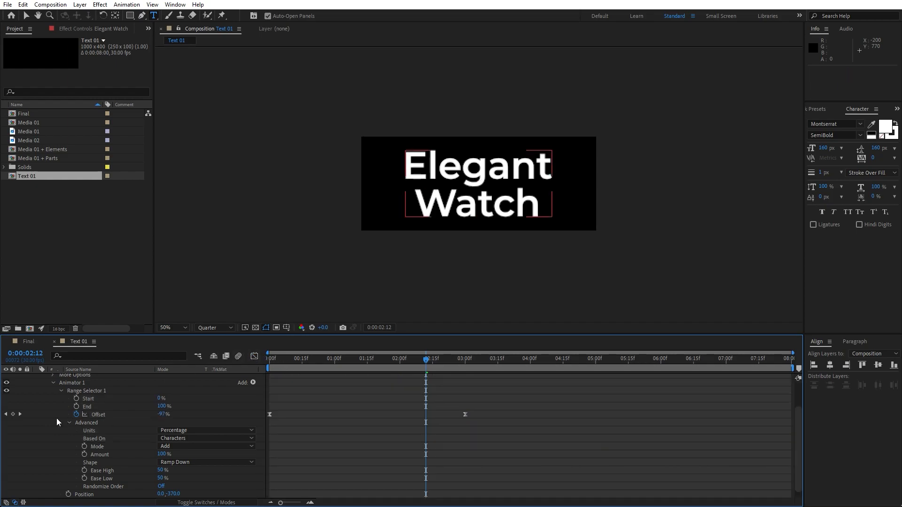
- Preview the eased Elegant Watch letter animation and scrub to 0:00:01:16
key(space)
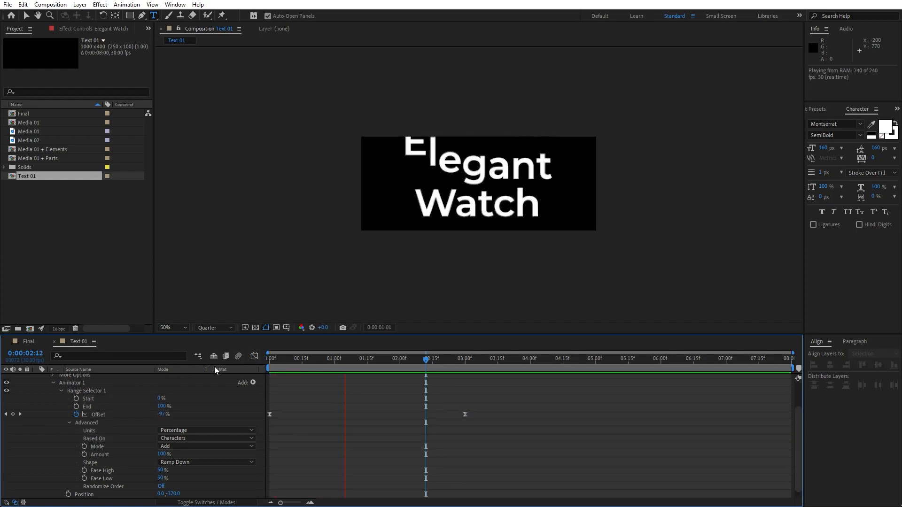
click(322, 360)
drag(323, 360, 370, 360)
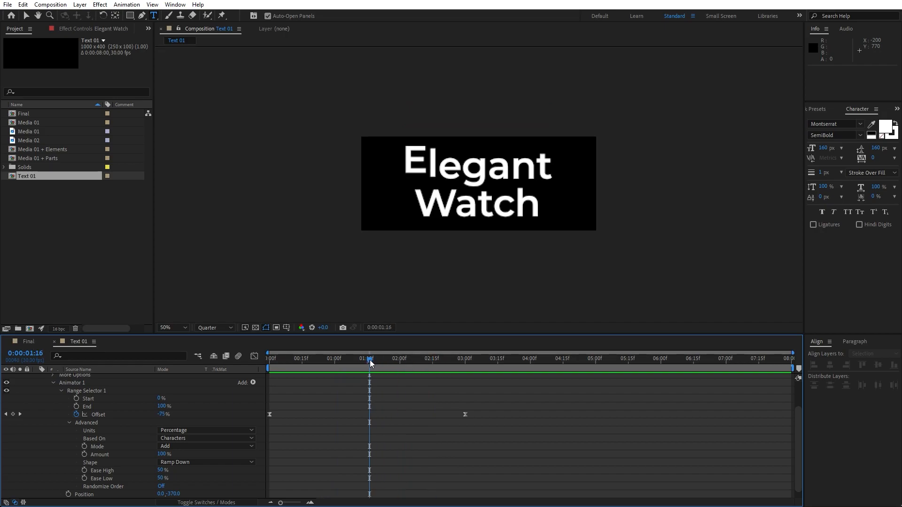
- Add a Tracking animator to the Elegant Watch text, slightly widen its letter spacing, and preview the composition
scroll(122, 406, up, 3)
click(52, 418)
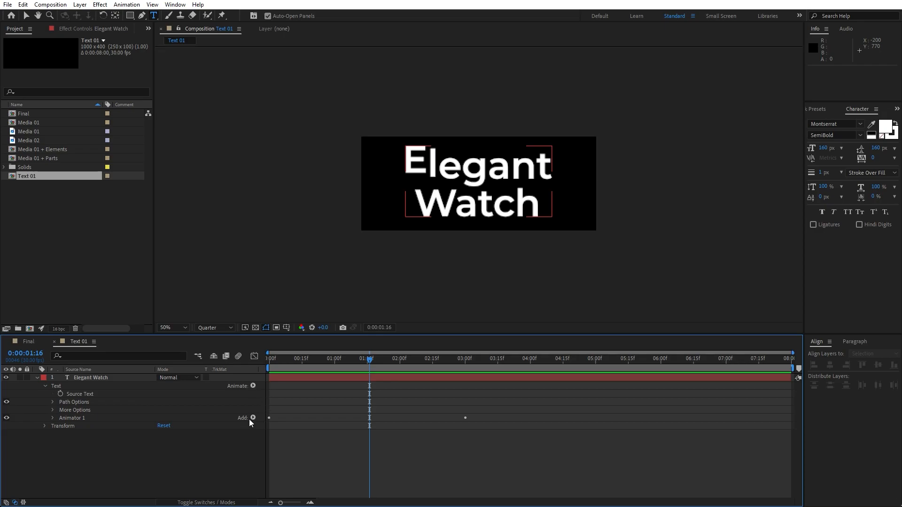
click(252, 386)
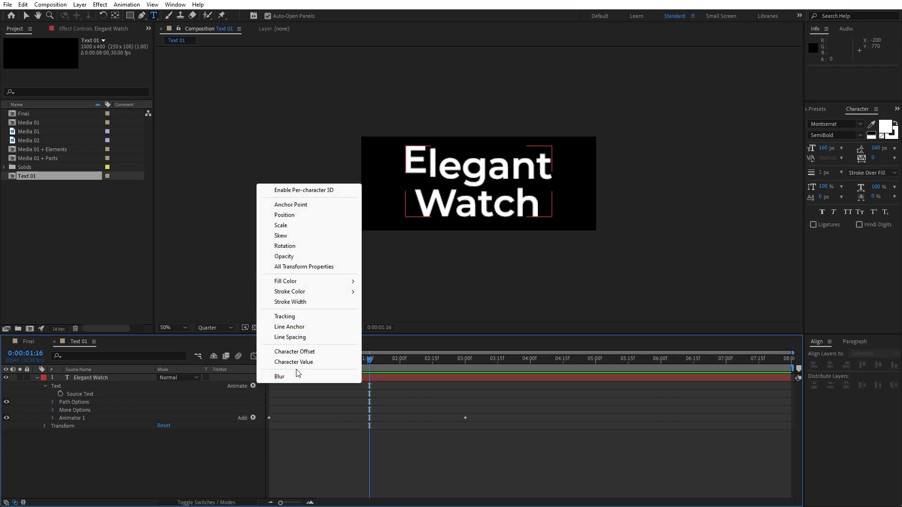
click(299, 316)
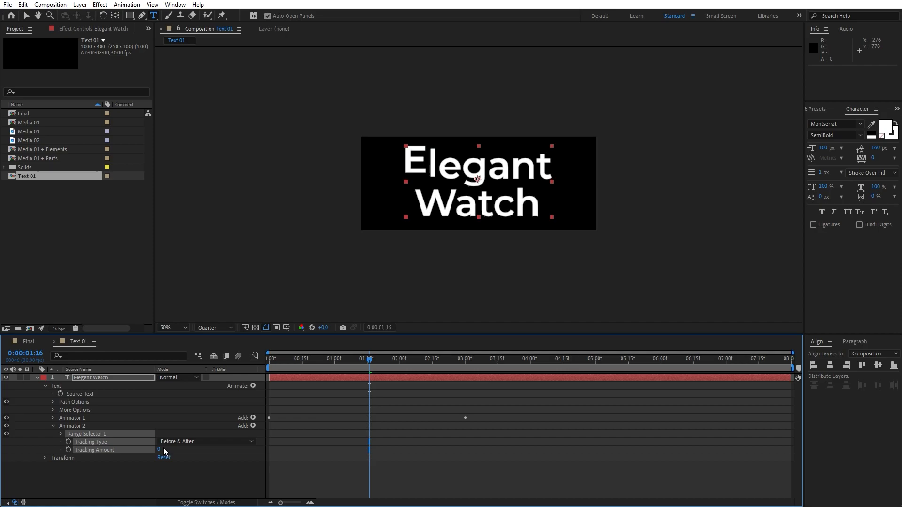
drag(158, 451, 175, 453)
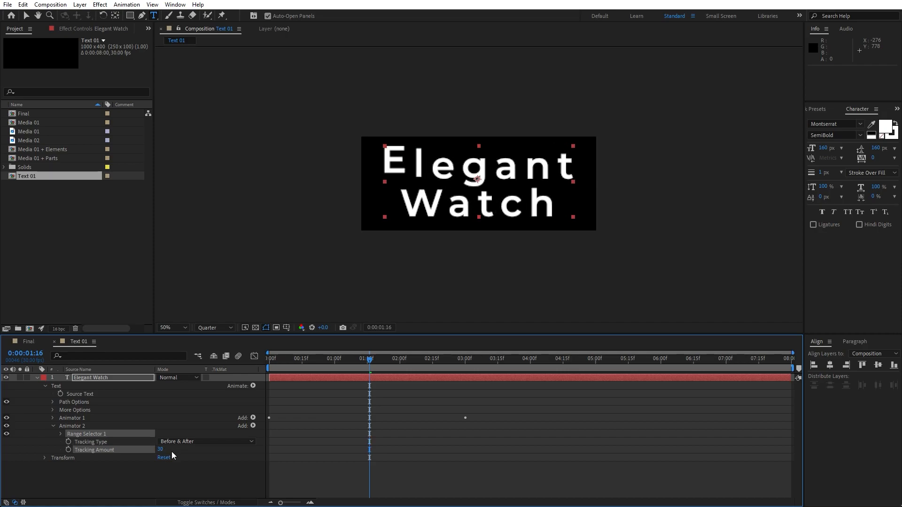
click(163, 450)
text(160)
click(148, 468)
click(37, 378)
key(space)
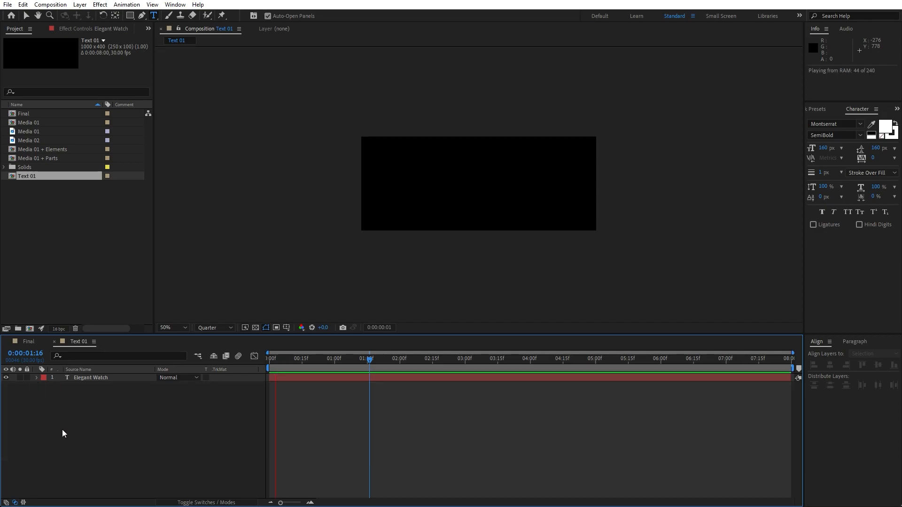
key(space)
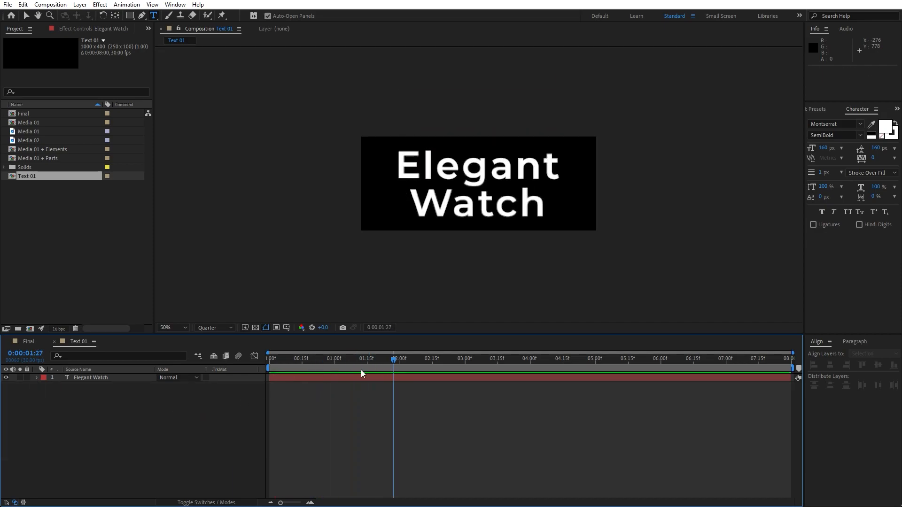
- Add the Text 01 composition as the uppermost layer of Final and show the Title/Action Safe guides
click(54, 346)
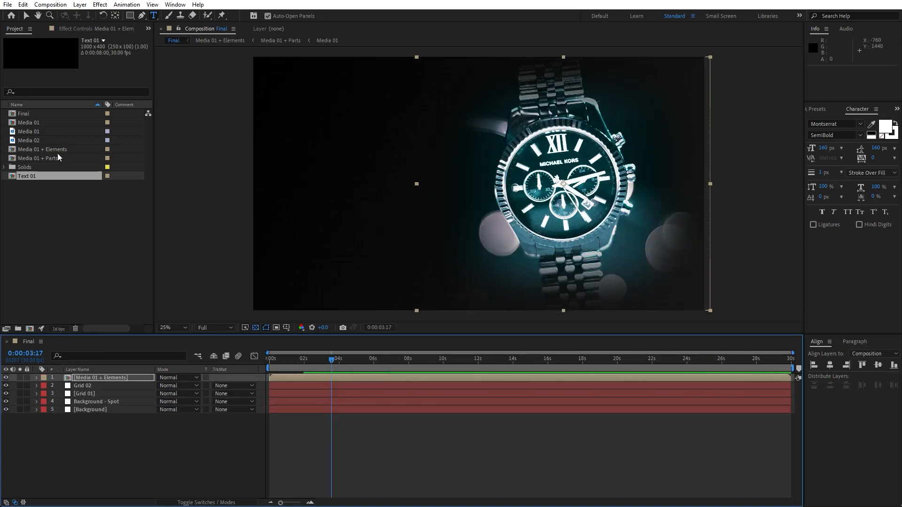
click(41, 177)
drag(27, 177, 119, 377)
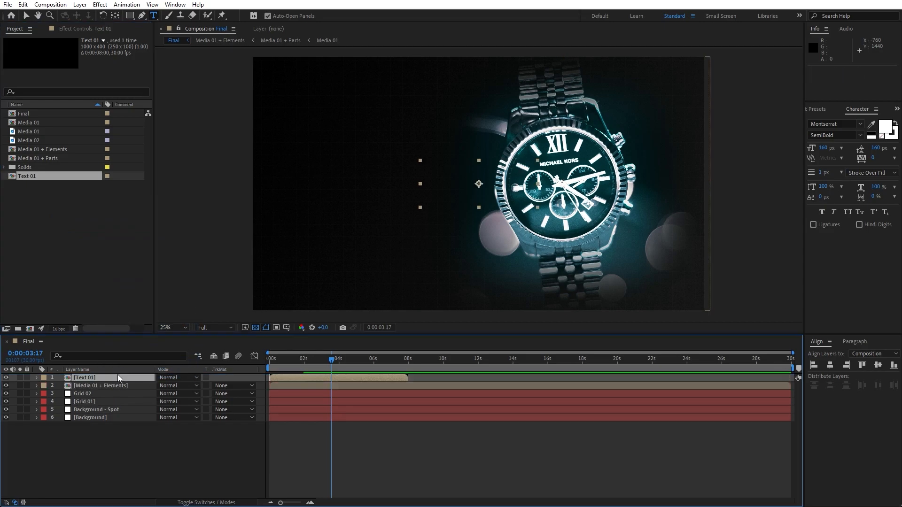
click(286, 327)
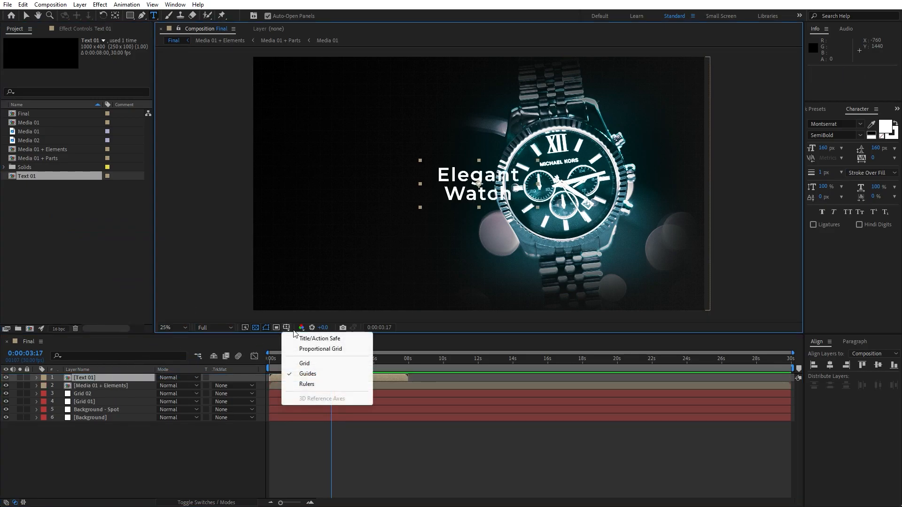
click(314, 339)
- Move the Text 01 layer to position 760, 880, beside the watch and within the title-safe area
click(95, 379)
key(shift+Left)
key(shift+Left)
key(shift+Left)
key(shift+Left)
key(shift+Left)
key(shift+Left)
key(shift+Left)
key(shift+Left)
key(shift+Left)
key(shift+Left)
key(shift+Left)
key(shift+Left)
key(shift+Left)
key(shift+Left)
key(shift+Left)
key(shift+Left)
key(shift+Left)
key(shift+Left)
key(shift+Left)
key(shift+Left)
key(shift+Left)
key(shift+Left)
key(shift+Left)
key(shift+Left)
key(shift+Up)
key(shift+Up)
key(shift+Up)
key(shift+Up)
key(shift+Up)
key(shift+Up)
key(shift+Up)
key(shift+Up)
key(shift+Up)
key(shift+Up)
key(shift+Up)
key(shift+Up)
key(shift+Up)
key(shift+Up)
key(shift+Up)
key(shift+Up)
key(shift+Up)
key(shift+Up)
key(shift+Up)
key(shift+Up)
key(shift+Left)
key(shift+Left)
key(shift+Left)
key(shift+Left)
key(shift+Left)
key(shift+Left)
key(shift+Left)
key(shift+Left)
key(shift+Left)
key(shift+Left)
key(shift+Left)
key(shift+Left)
key(shift+Left)
key(shift+Left)
key(shift+Left)
key(shift+Left)
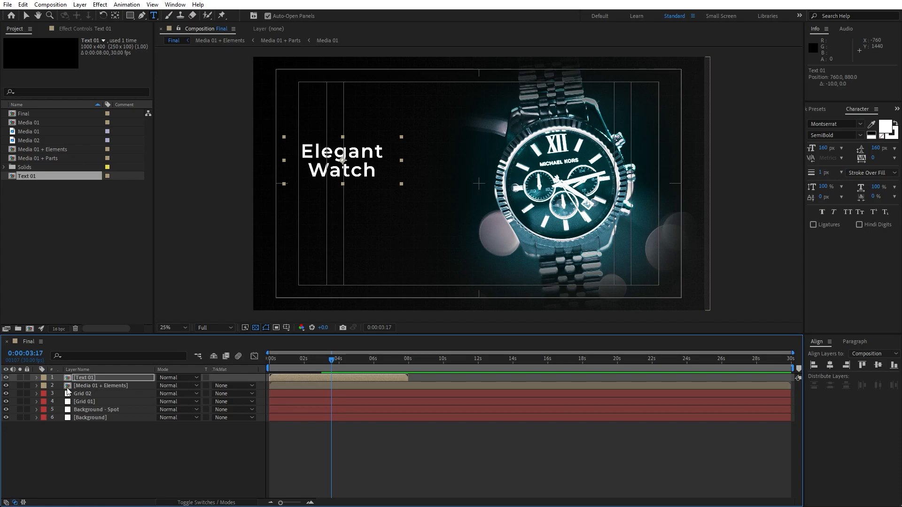
- Preview the title reveal together with the watch in Final and scrub to 0:00:04:29
click(88, 473)
key(space)
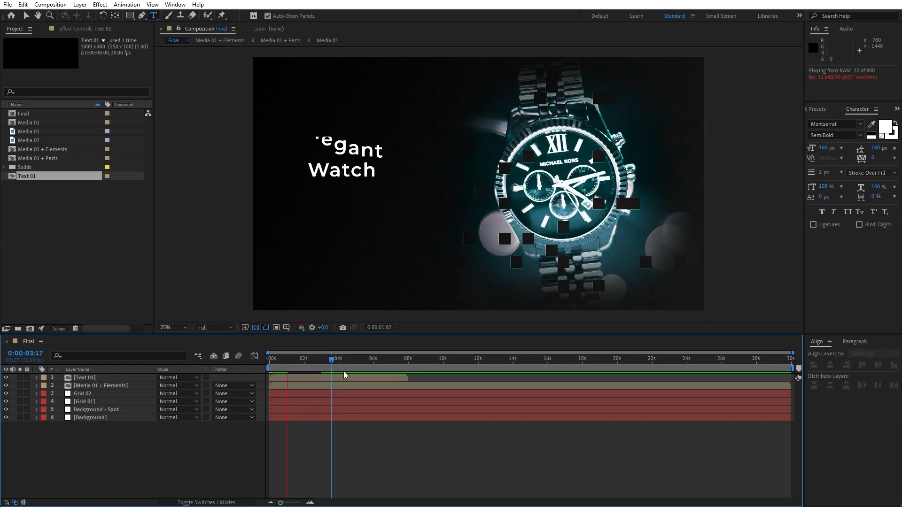
drag(334, 362, 356, 362)
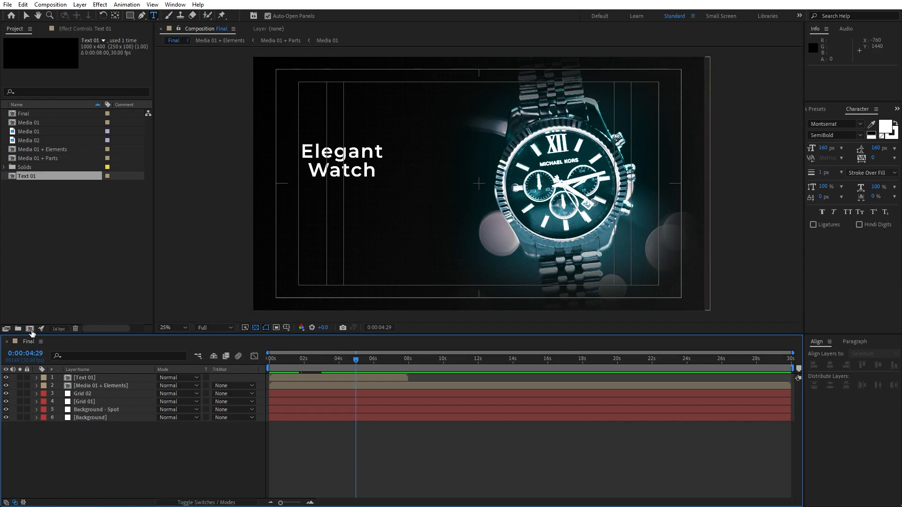
- Create a 1000 x 600 px, 30 fps composition named Text 02 with a duration of 0:00:08:00
click(30, 329)
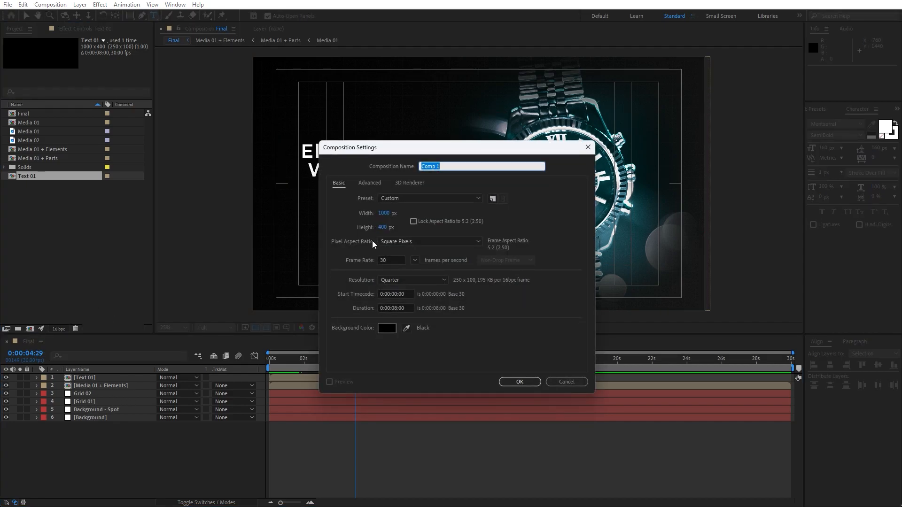
click(382, 228)
text(600)
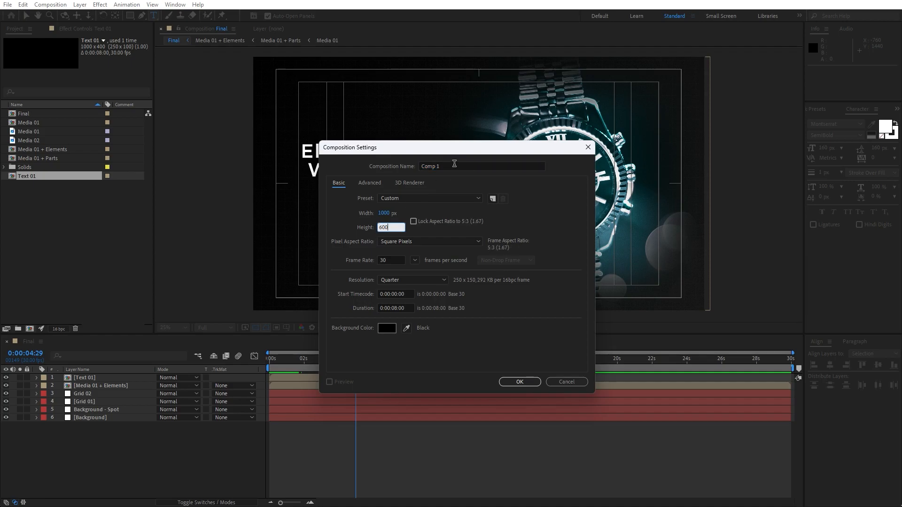
click(454, 165)
text(Text 02)
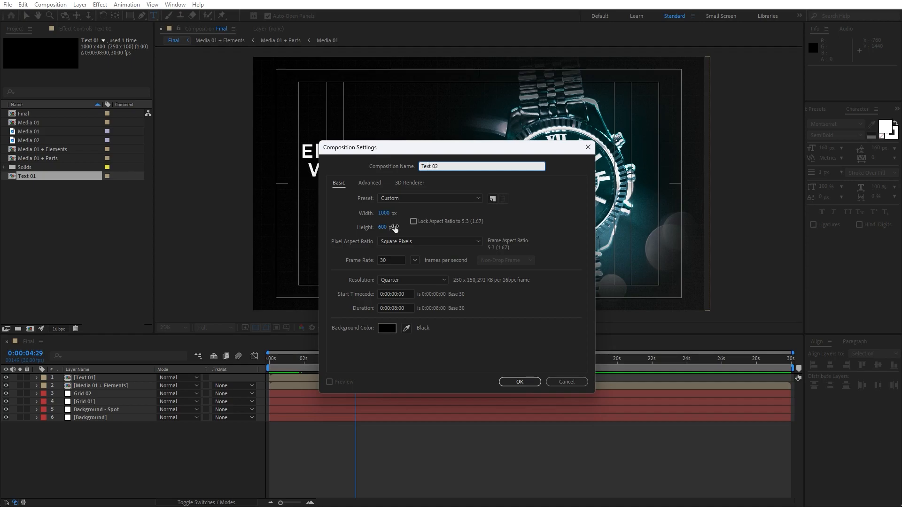
click(505, 382)
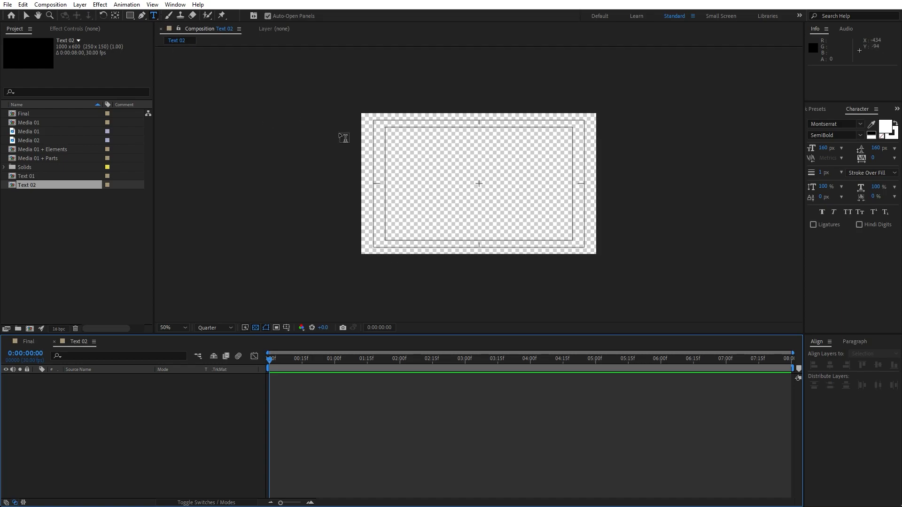
- Draw a paragraph text box spanning nearly the whole frame, paste the Lorem ipsum text, and hide the transparency grid
drag(366, 117, 591, 250)
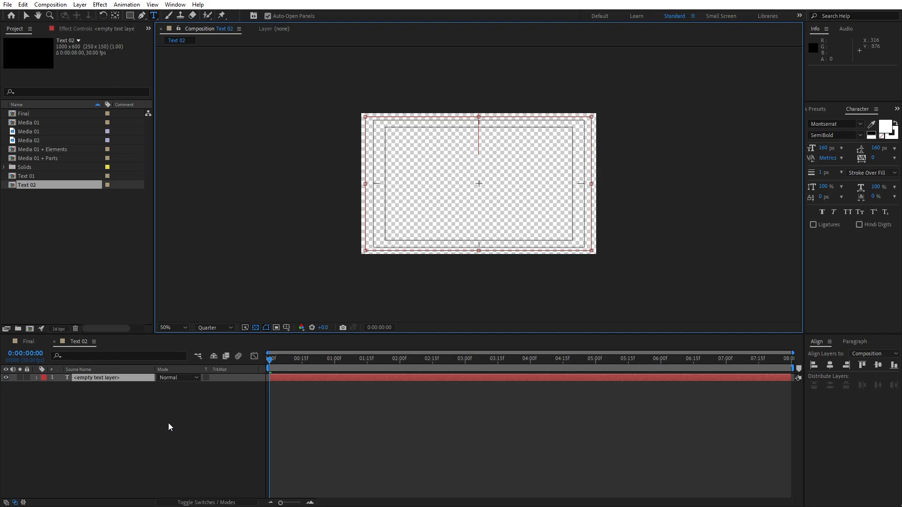
key(ctrl+v)
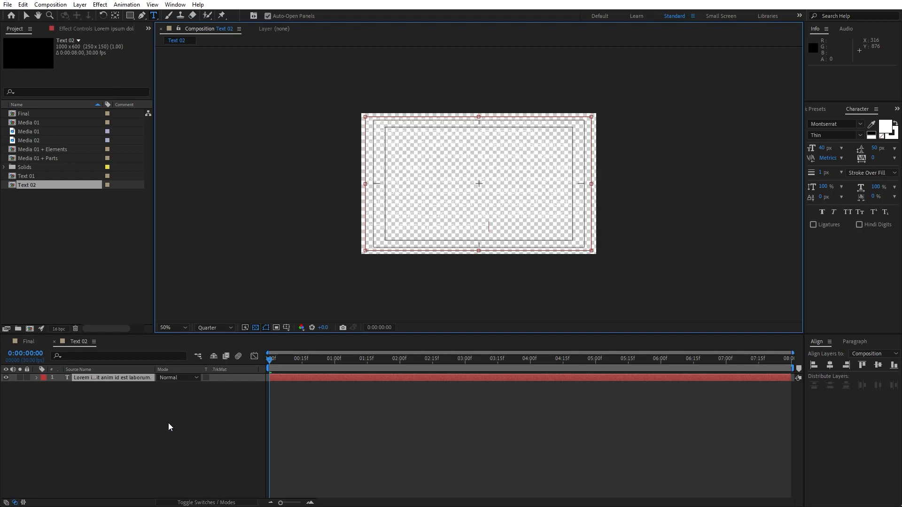
click(255, 328)
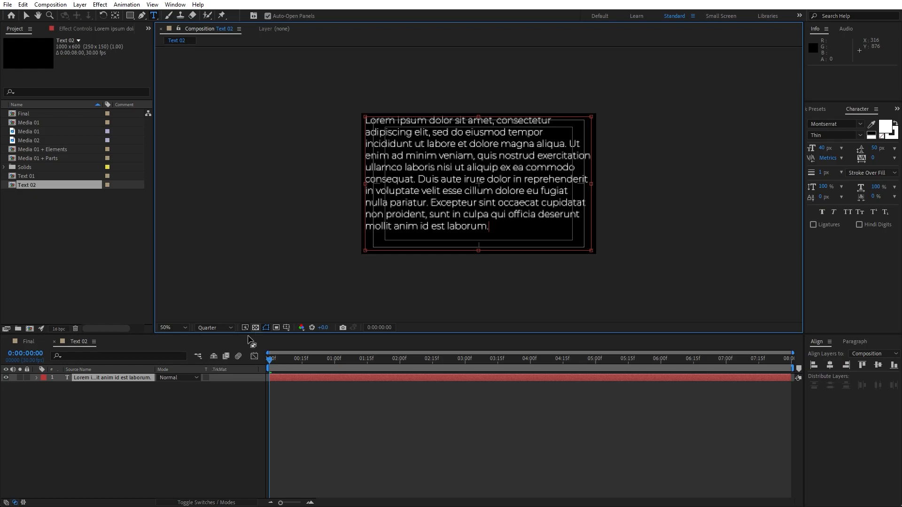
- Select all the Lorem ipsum text and check its font style and size
click(164, 416)
double_click(97, 381)
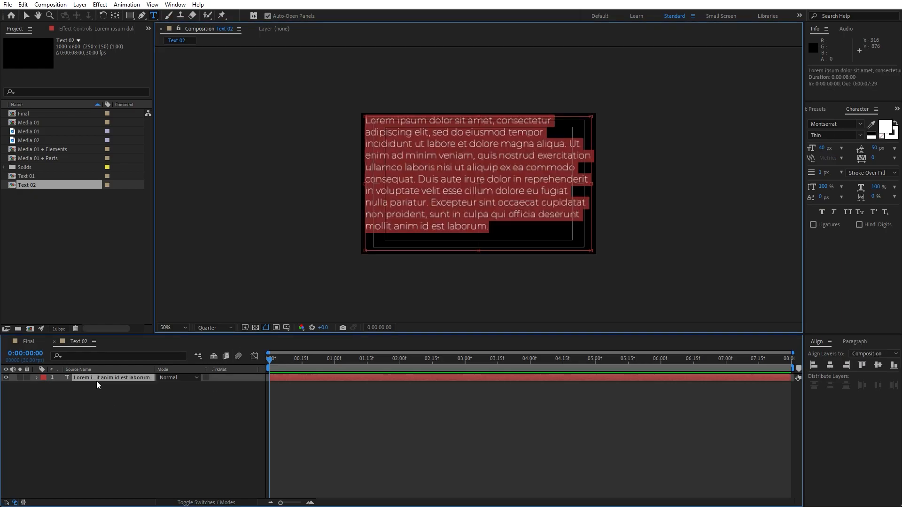
click(827, 136)
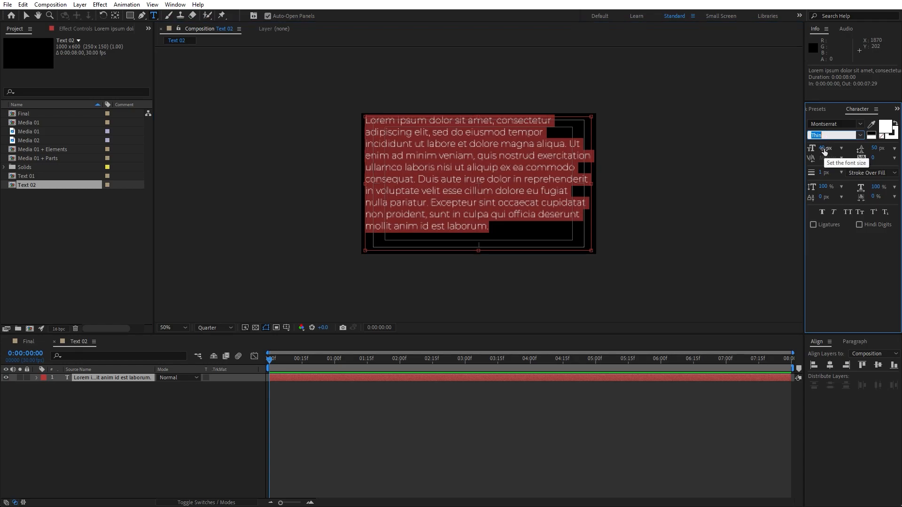
click(115, 398)
- Add Text 02 above Text 01 in Final, place it beneath the Elegant Watch title at X 880, and hide the Title/Action Safe guides
click(31, 341)
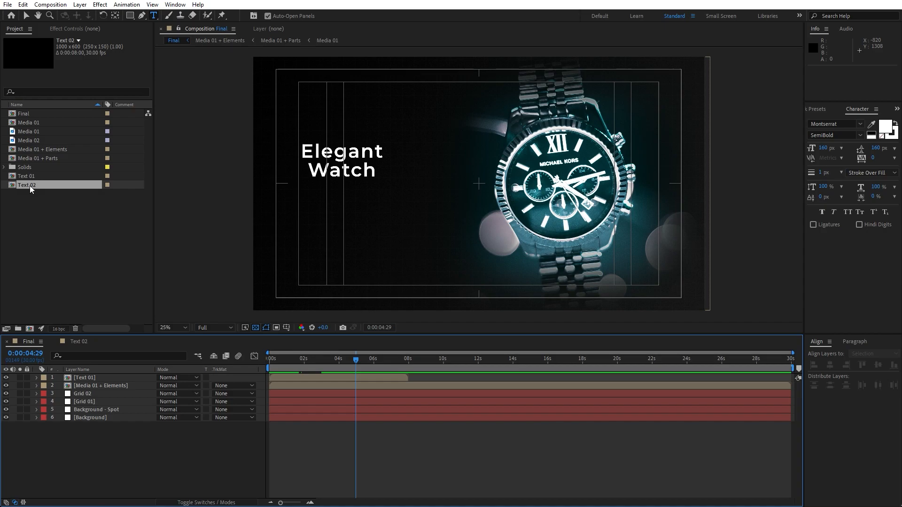
drag(29, 185, 131, 375)
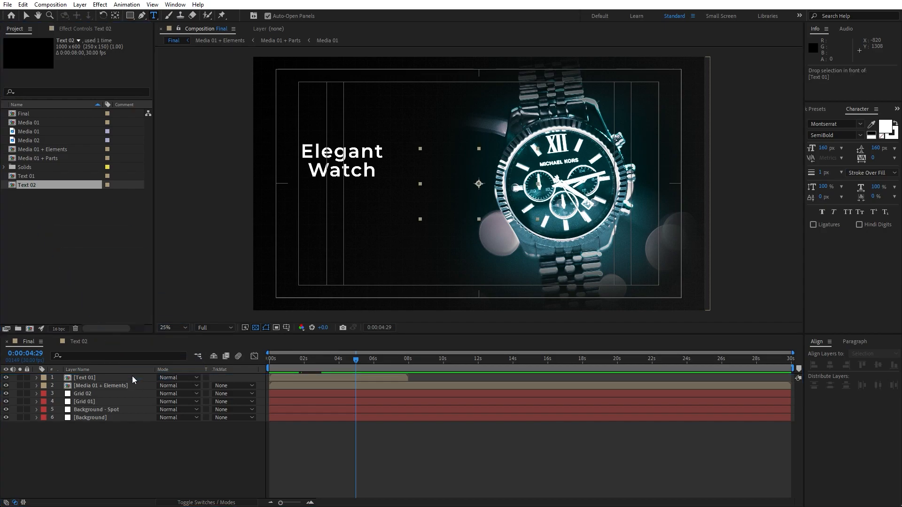
key(shift+Left)
key(shift+Left)
key(shift+Left)
key(shift+Left)
key(shift+Left)
key(shift+Left)
key(shift+Left)
key(shift+Left)
key(shift+Left)
key(shift+Left)
key(shift+Left)
key(shift+Left)
key(shift+Left)
key(shift+Left)
key(shift+Left)
key(shift+Left)
key(shift+Left)
key(shift+Left)
key(shift+Left)
key(shift+Left)
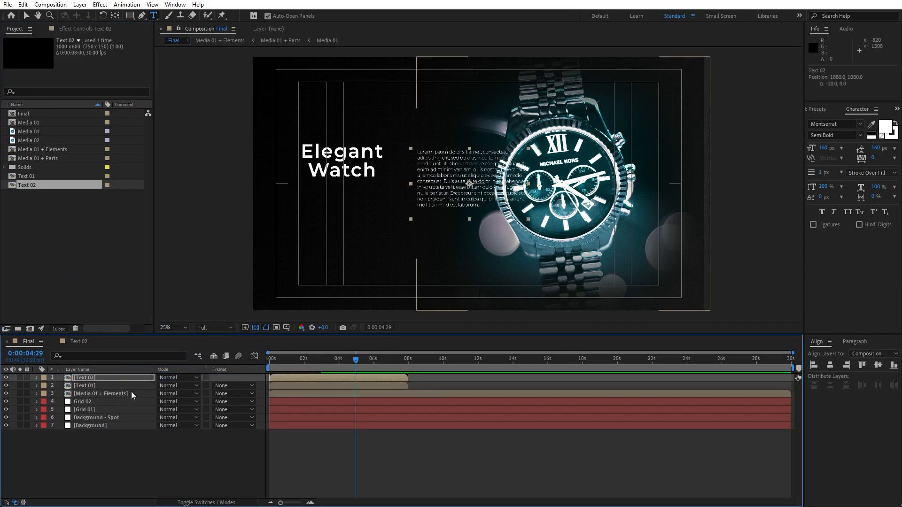
key(shift+Down)
key(shift+Down)
key(shift+Down)
key(shift+Down)
key(shift+Down)
key(shift+Down)
key(shift+Down)
key(shift+Down)
key(shift+Down)
key(shift+Down)
key(shift+Down)
key(shift+Down)
key(shift+Down)
key(shift+Down)
key(shift+Down)
key(shift+Down)
key(shift+Down)
key(shift+Down)
key(shift+Down)
key(shift+Down)
key(shift+Down)
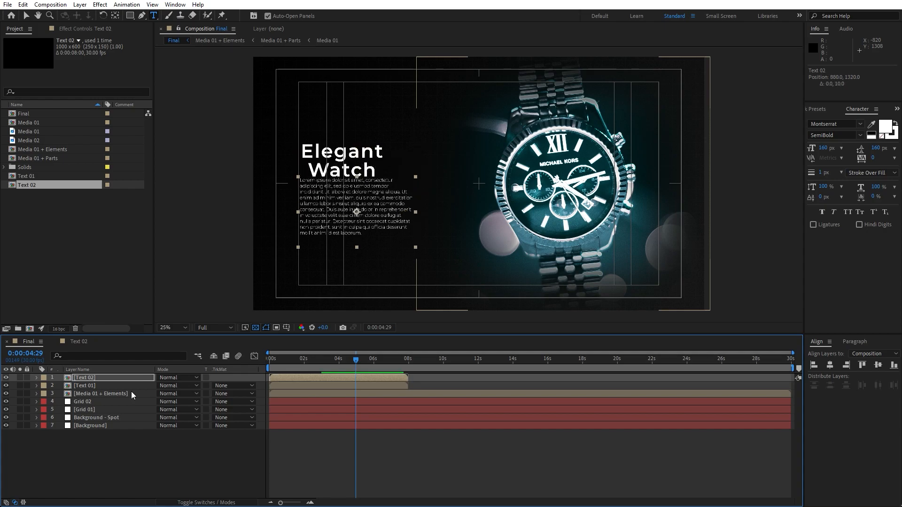
click(286, 328)
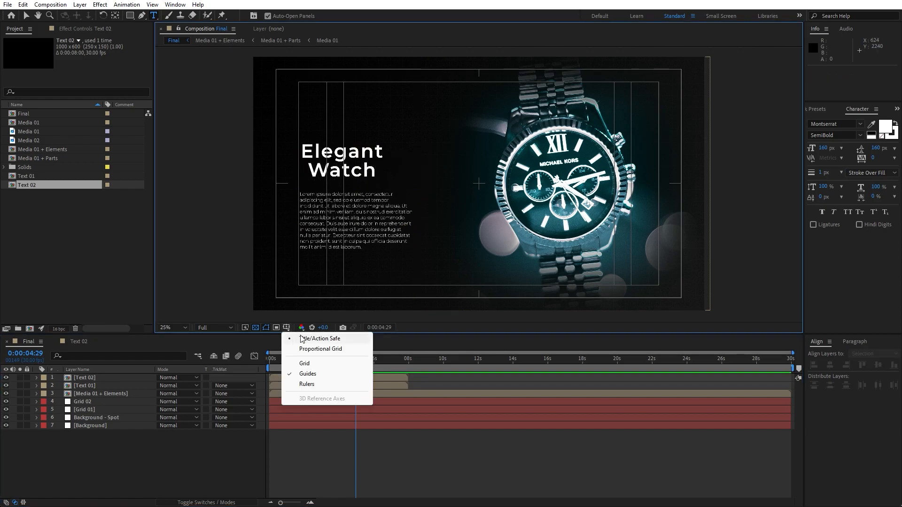
click(298, 338)
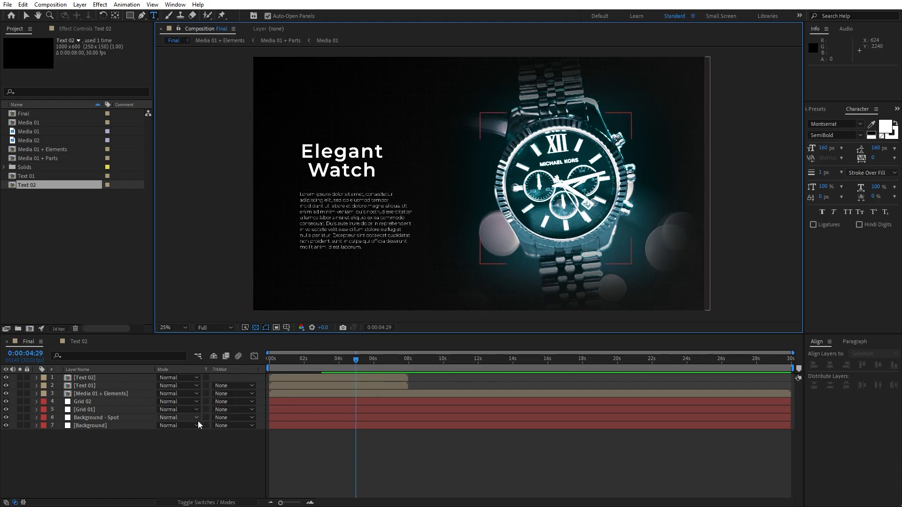
- Apply the Typewriter animation preset to the paragraph text in Text 02 and move its last Start keyframe to about 0:00:04:01
double_click(86, 378)
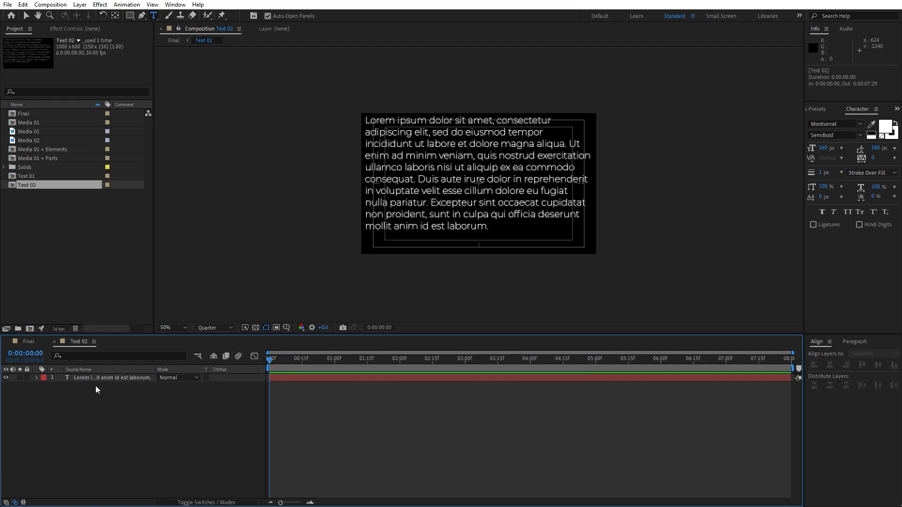
click(92, 377)
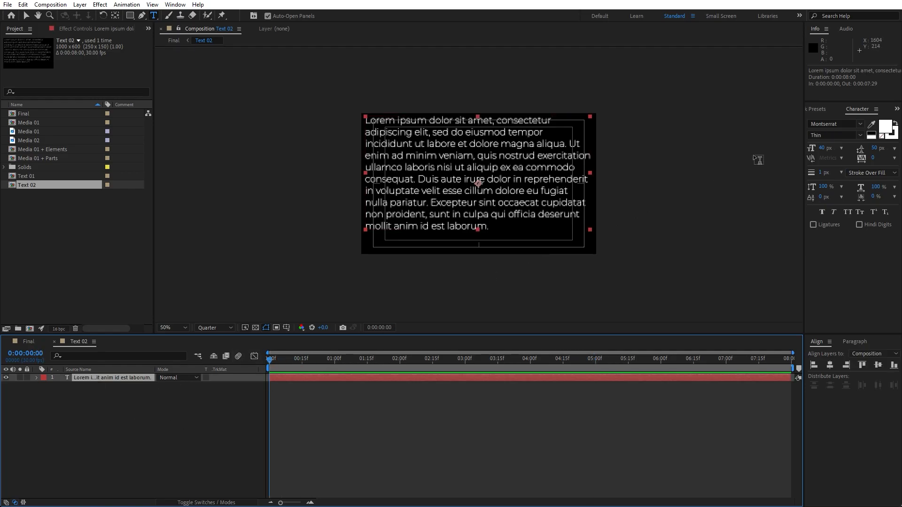
click(816, 109)
click(859, 119)
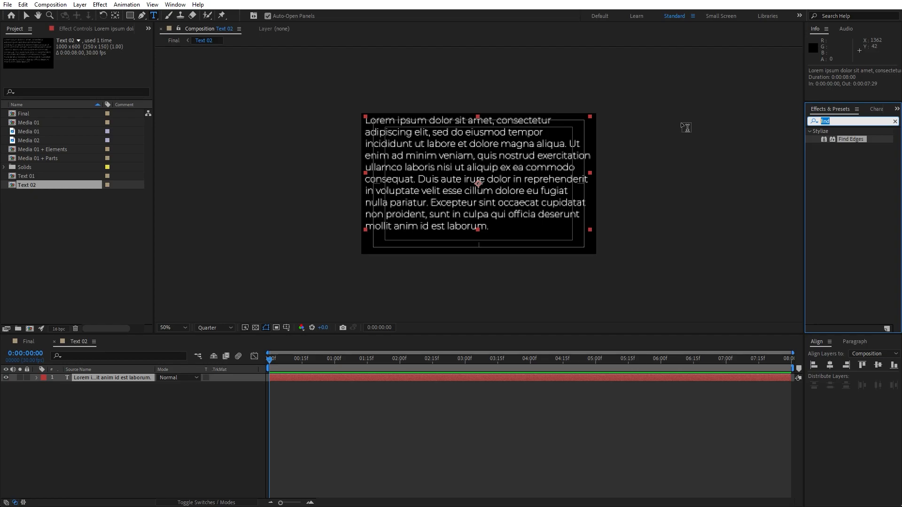
text(typ)
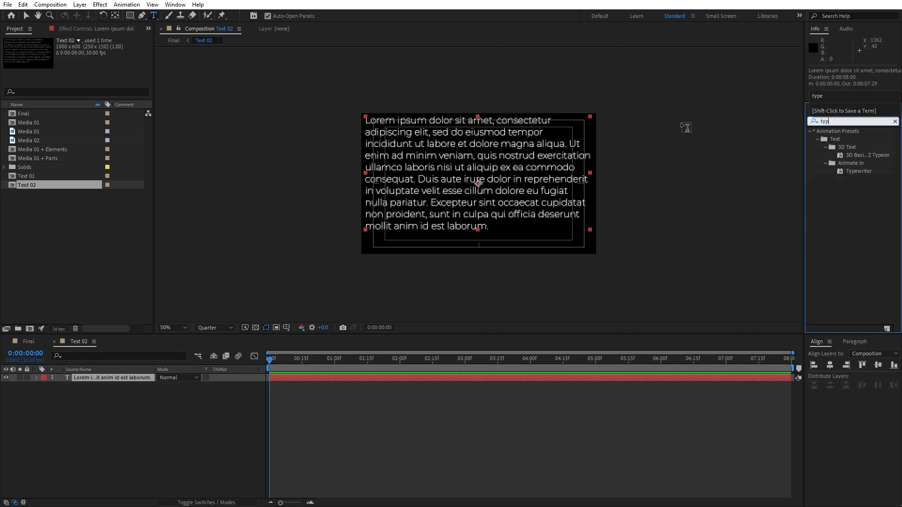
drag(854, 171, 93, 381)
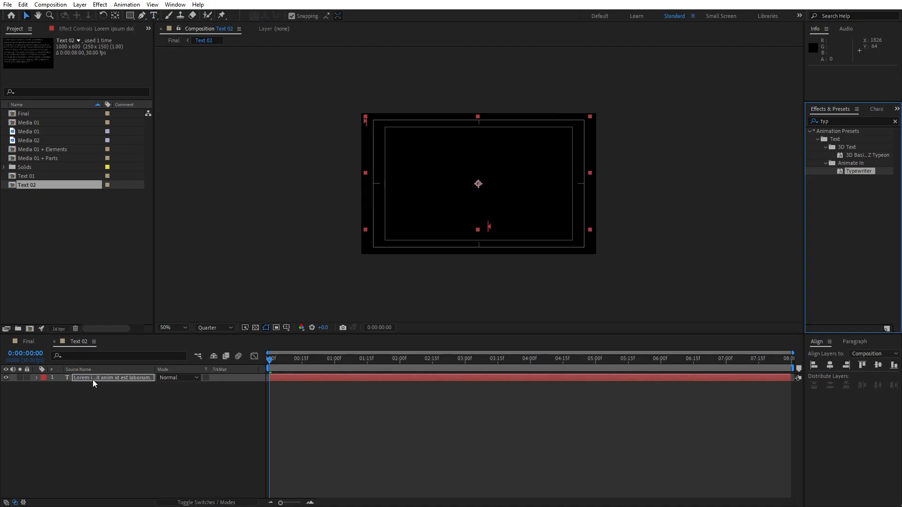
key(u)
drag(433, 394, 531, 396)
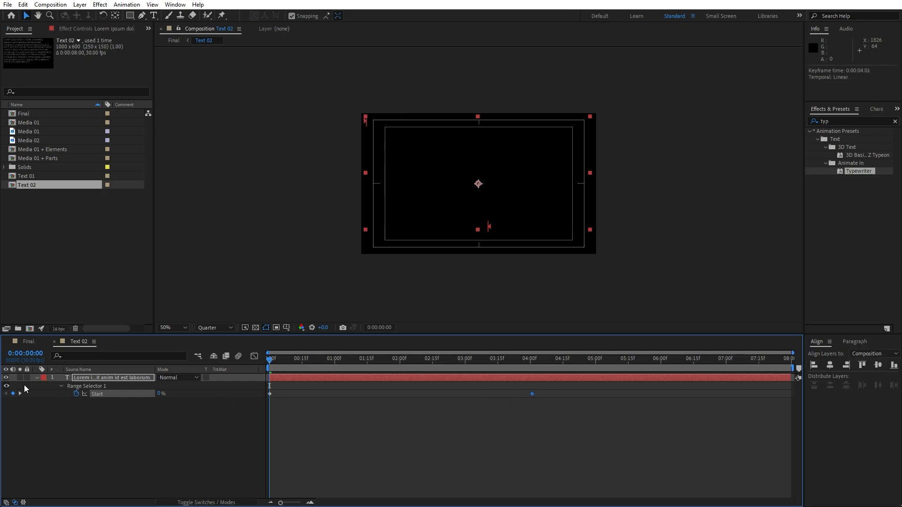
- Preview the Final composition from the start and check the frame at 0:00:03:12
click(37, 378)
click(28, 342)
click(129, 461)
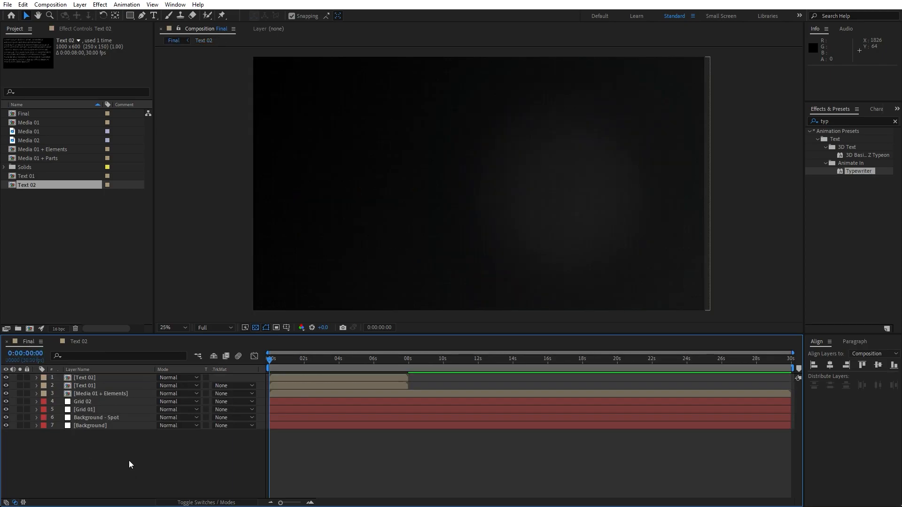
key(space)
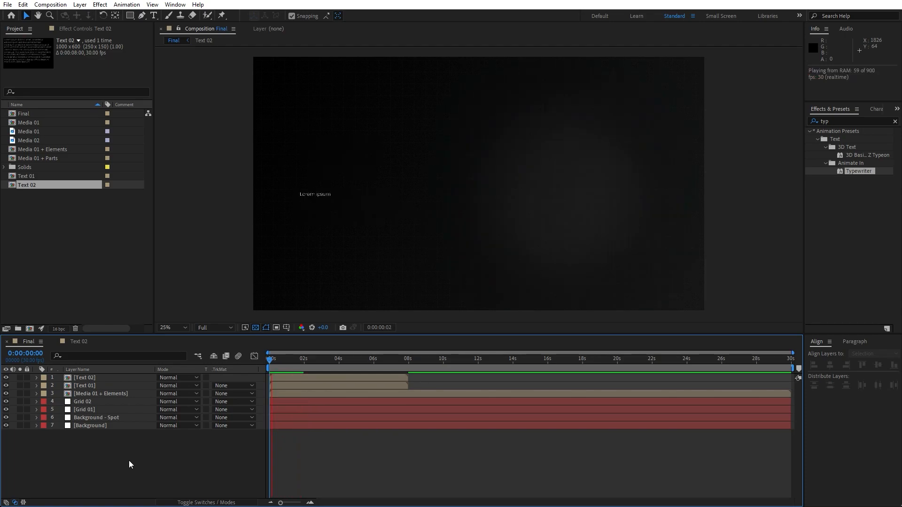
click(329, 365)
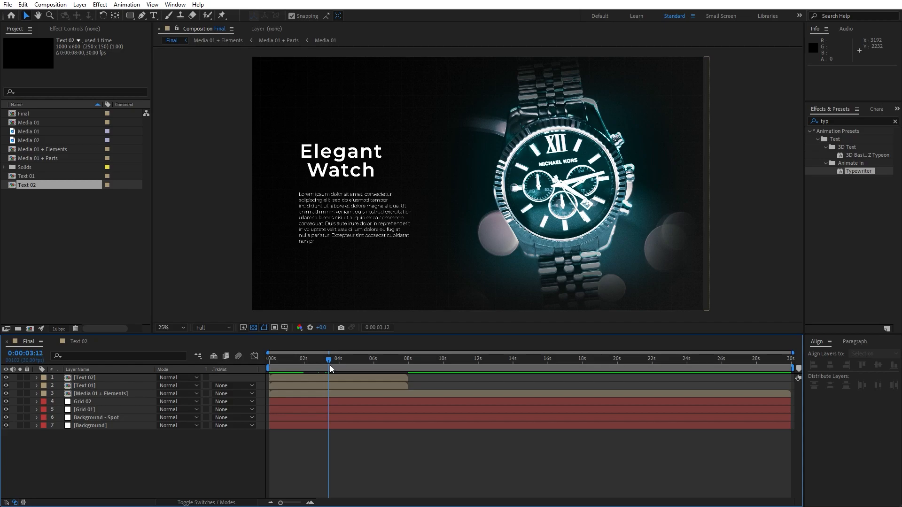
- Create a 400 x 90 px, 8-second composition named Price and hide its transparency grid
key(ctrl+n)
text(Price)
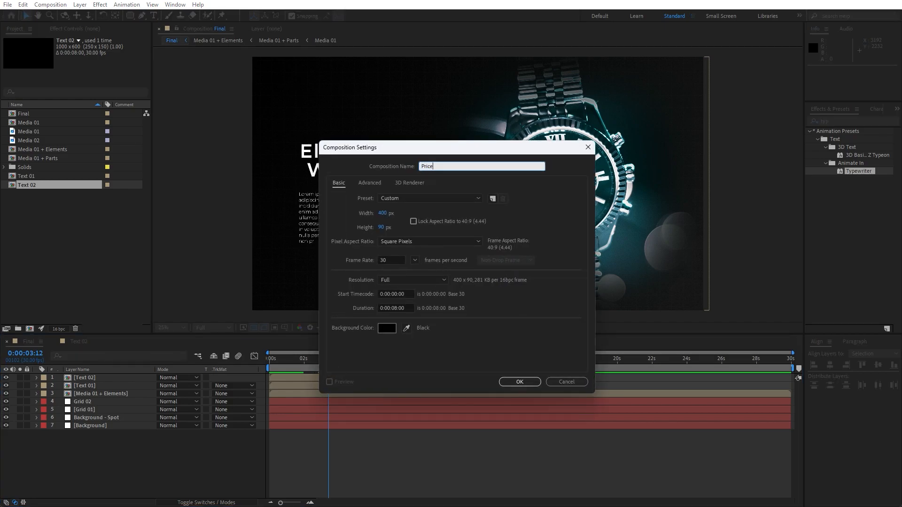
click(518, 381)
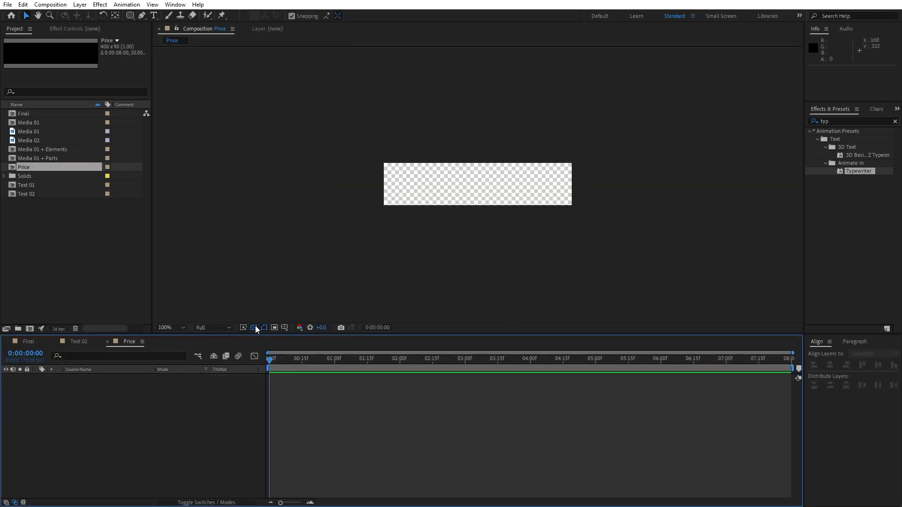
click(253, 327)
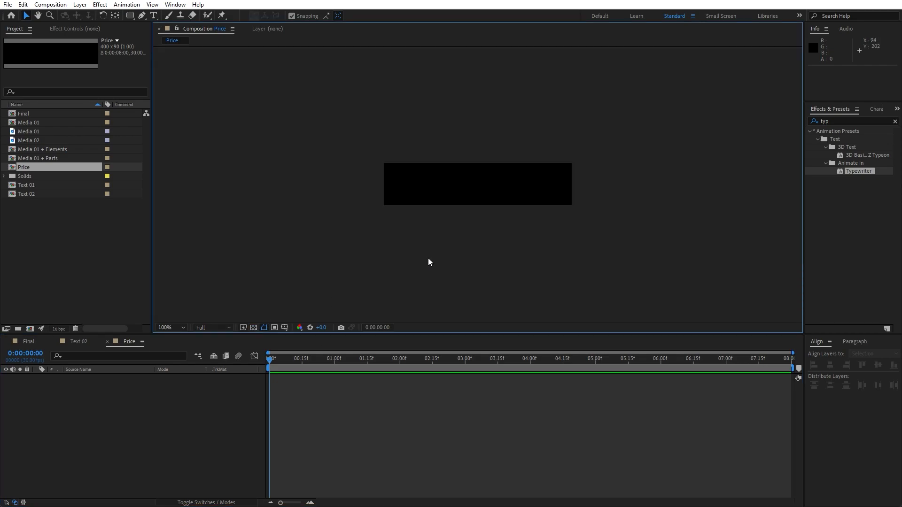
- Add the text "65000 $" to the Price composition in Montserrat Bold at 55 px
key(period)
key(ctrl+t)
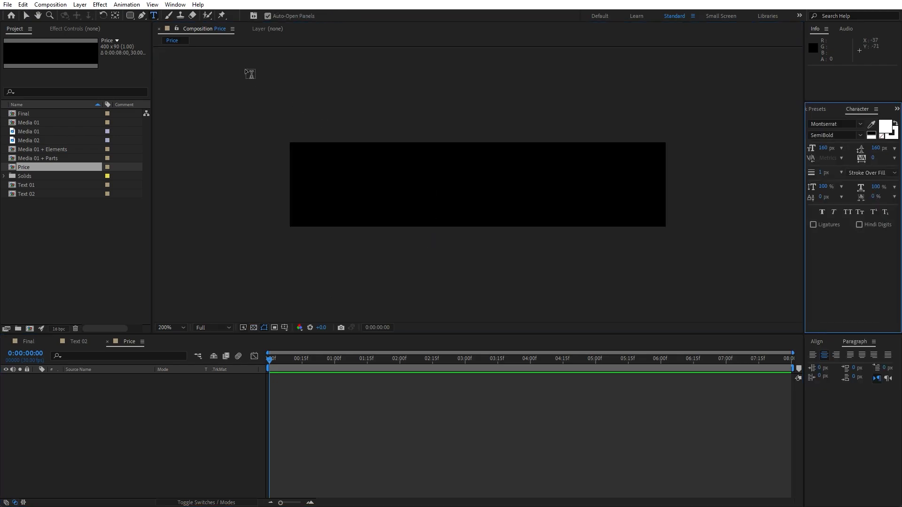
click(436, 190)
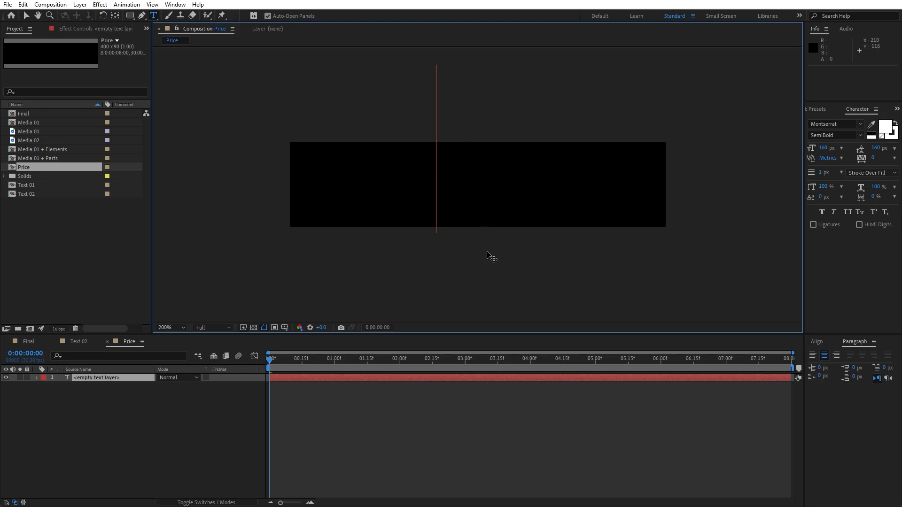
text(65000 $)
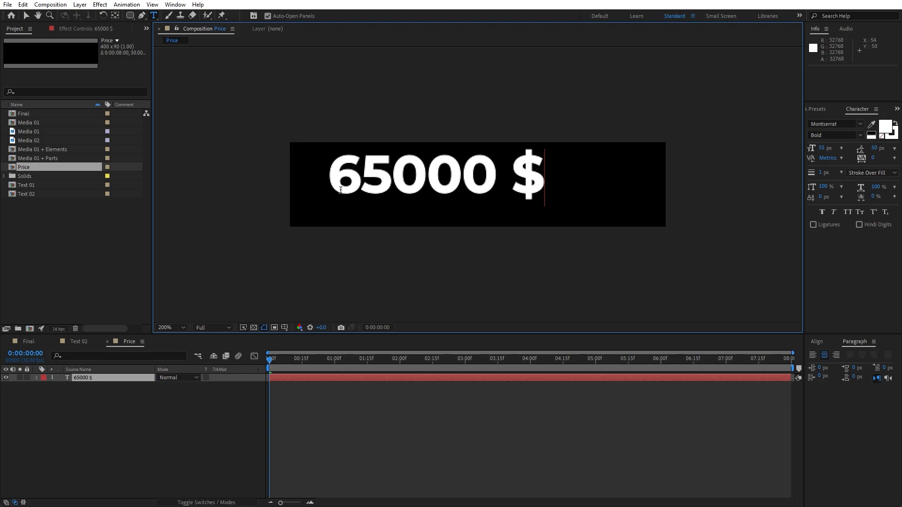
- Center the price text horizontally and vertically in the composition
click(92, 379)
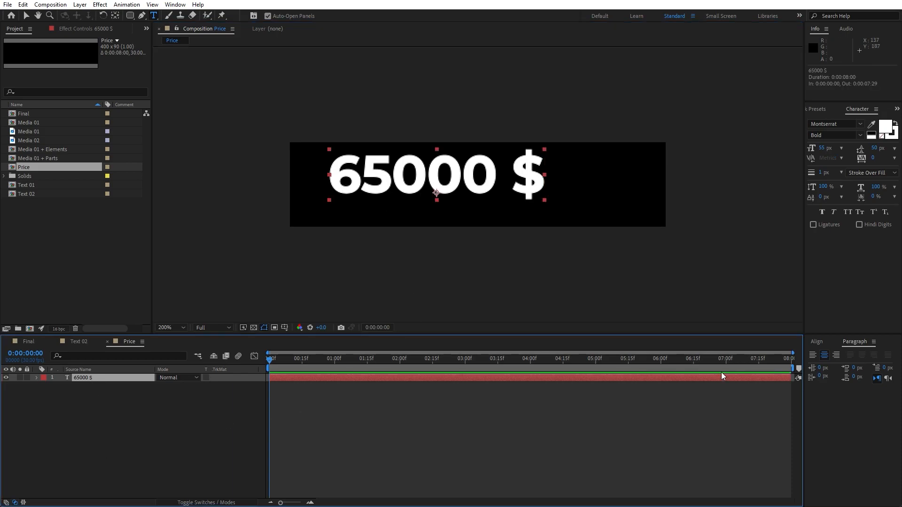
click(818, 346)
click(830, 365)
click(877, 365)
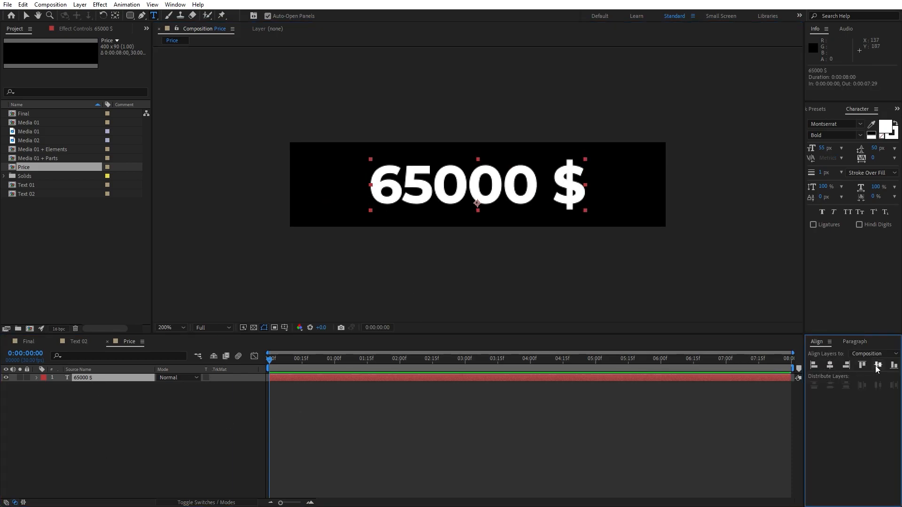
- Add a Tracking animator to the price text with a tracking amount of 10
click(53, 397)
click(36, 378)
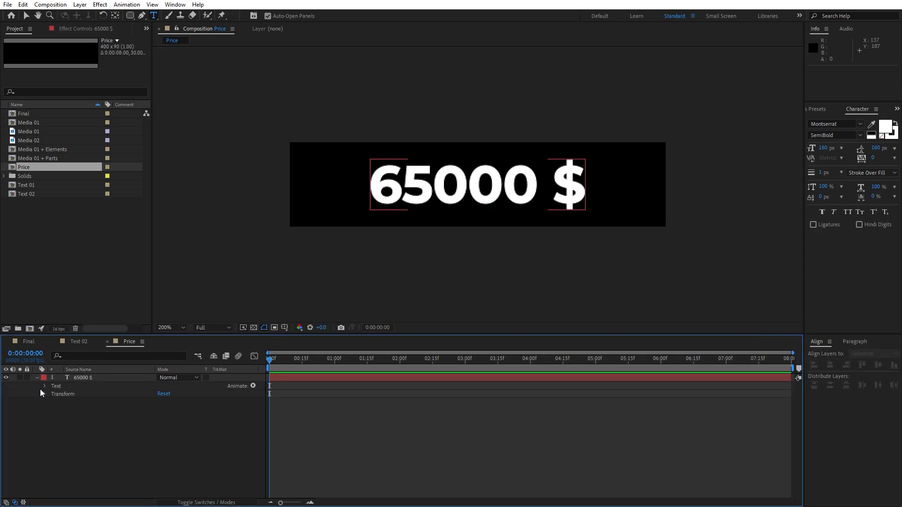
click(253, 386)
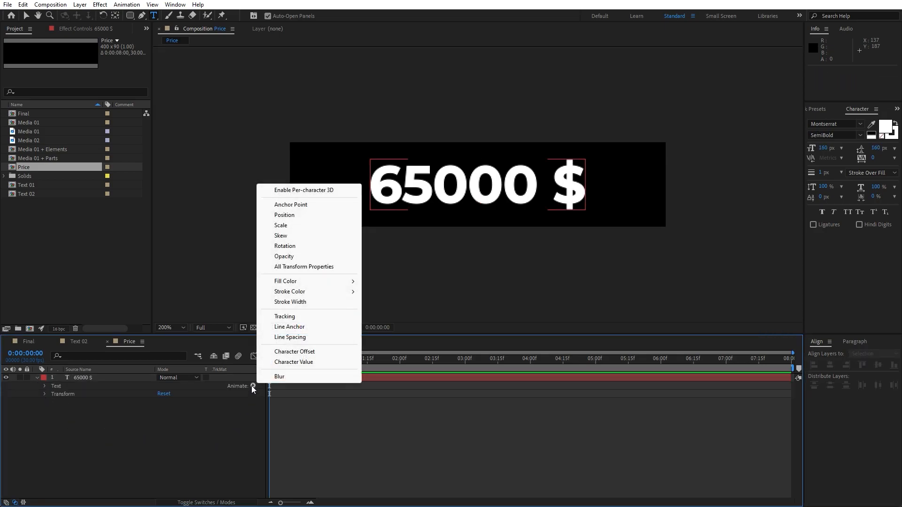
click(294, 317)
click(158, 441)
text(10)
click(155, 463)
click(38, 378)
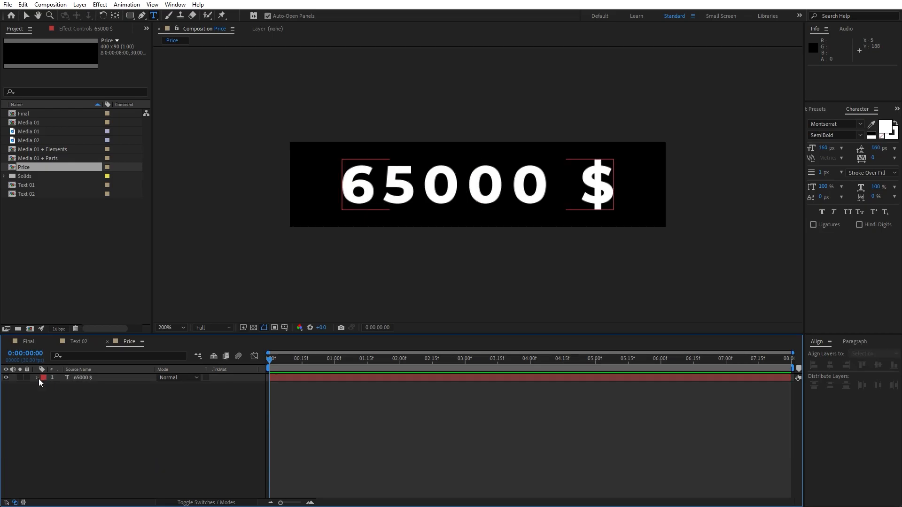
- Add the Price composition above Text 02 in Final and place it beneath the Lorem ipsum paragraph at 584, 1740
click(29, 340)
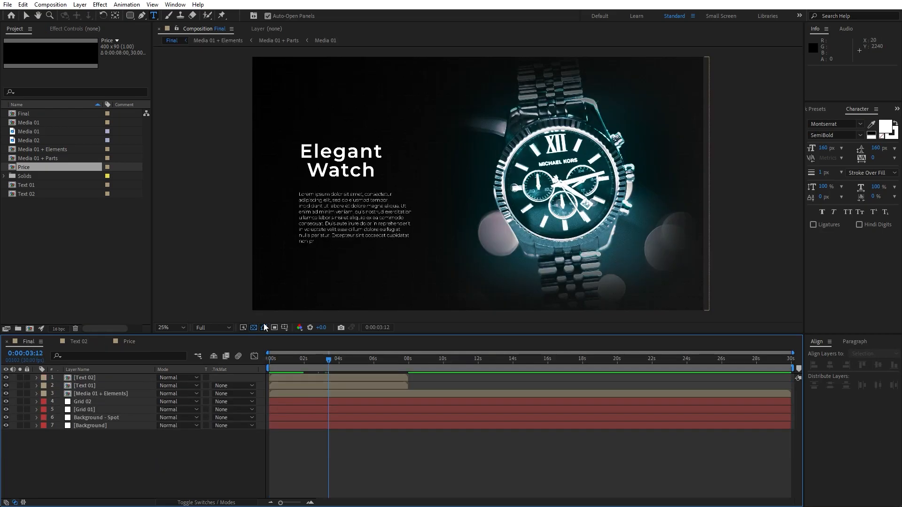
drag(23, 167, 104, 377)
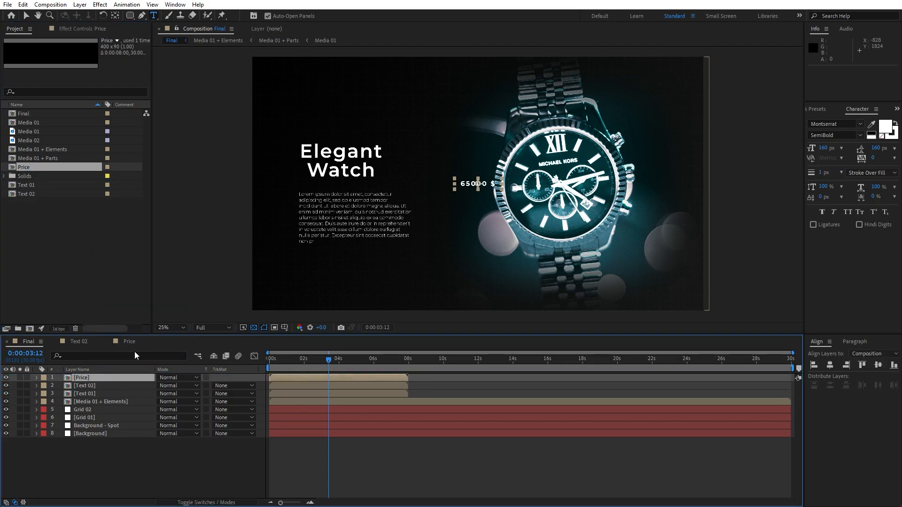
key(v)
drag(481, 184, 326, 261)
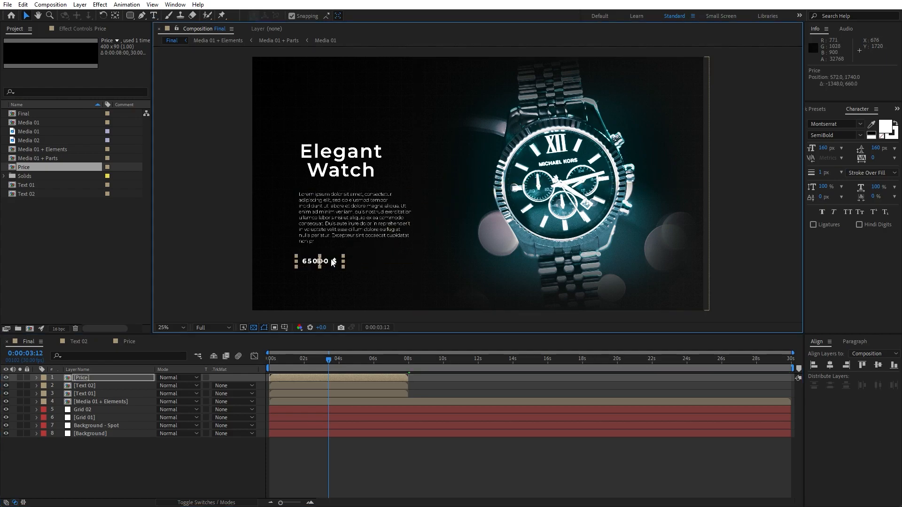
click(291, 16)
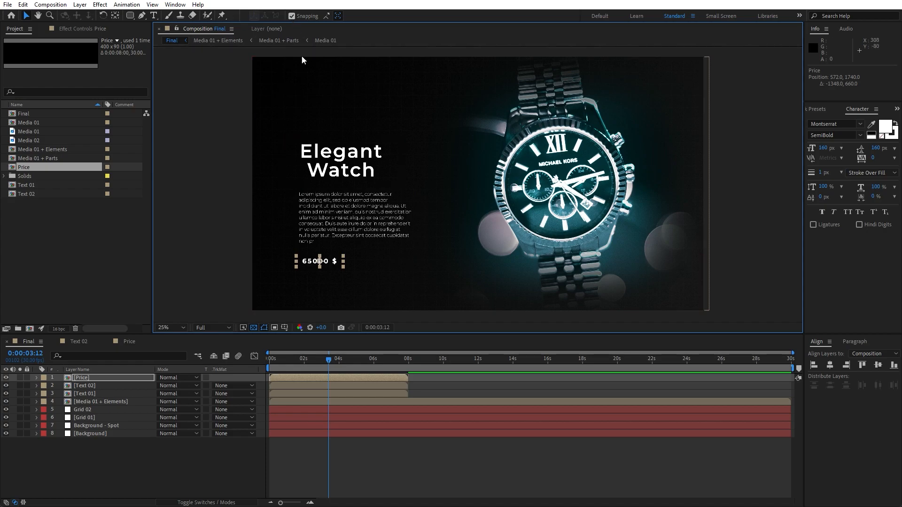
mouse_move(339, 266)
mouse_down()
mouse_move(360, 247)
mouse_move(329, 260)
mouse_up()
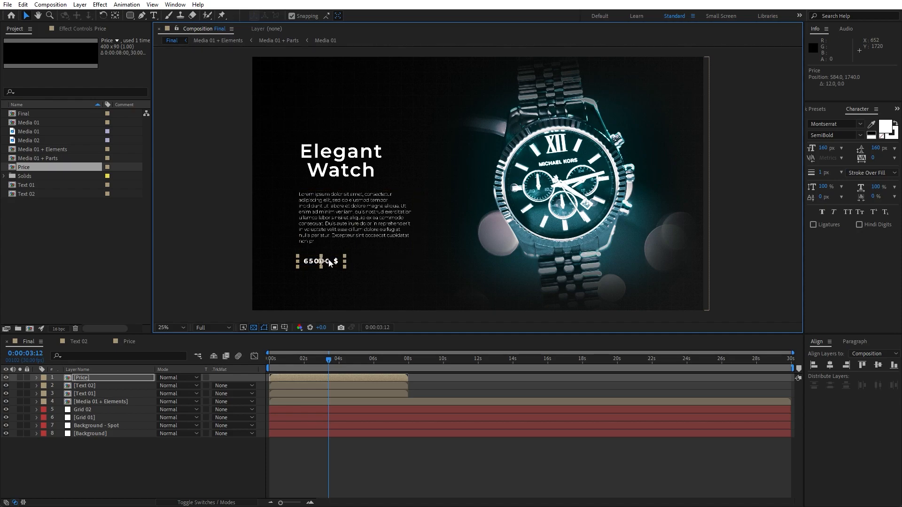
- Draw a rounded rectangle about 406 x 110 px around the price text as a new shape layer
scroll(371, 276, up, 3)
drag(407, 230, 540, 160)
drag(324, 256, 544, 125)
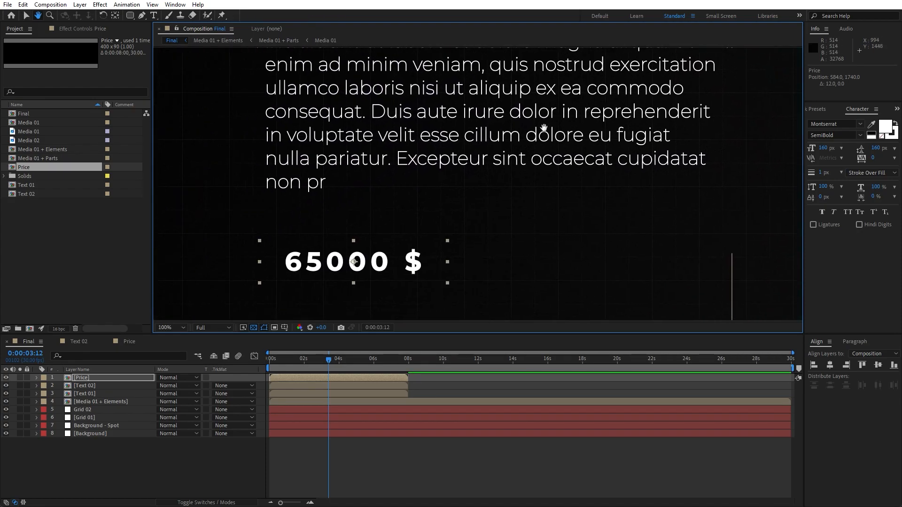
scroll(465, 209, down, 1)
click(116, 454)
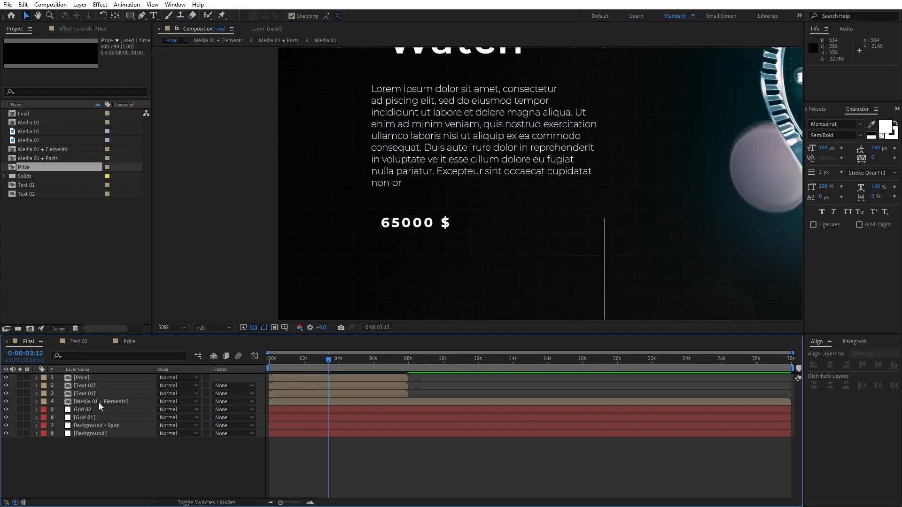
click(134, 16)
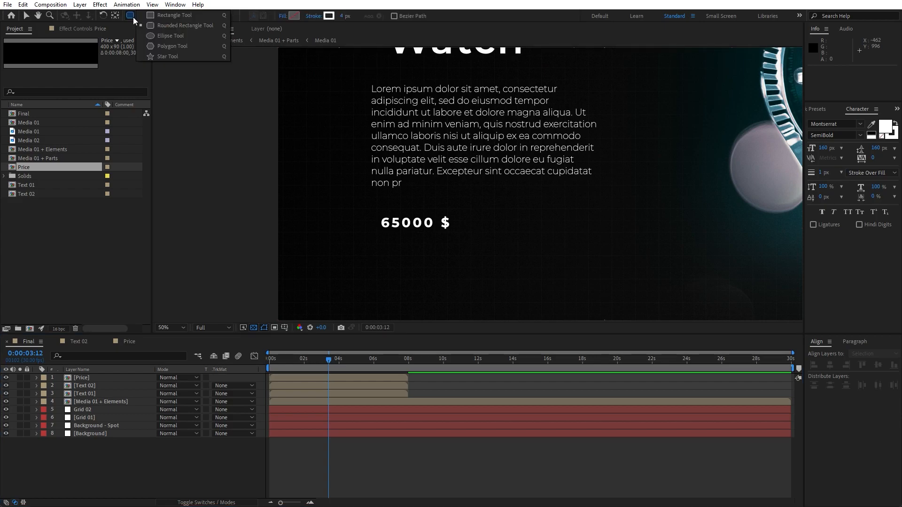
click(170, 27)
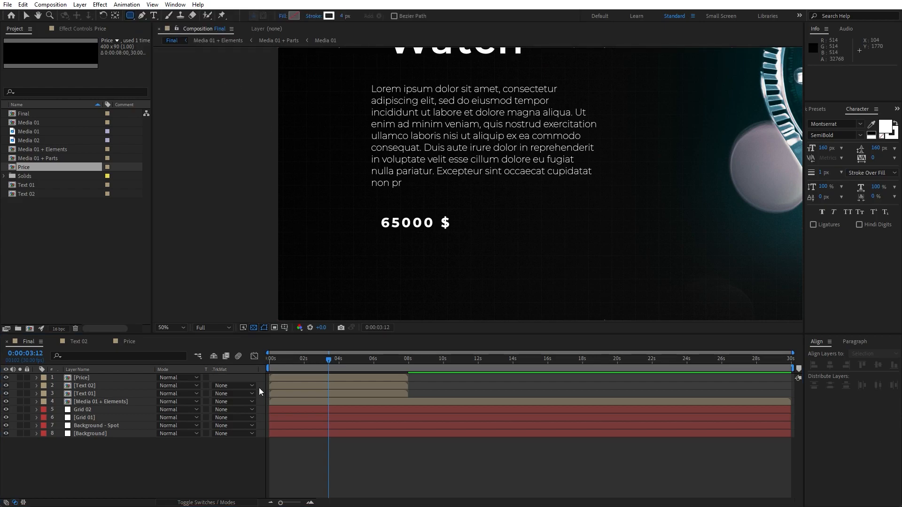
click(99, 441)
drag(368, 210, 464, 236)
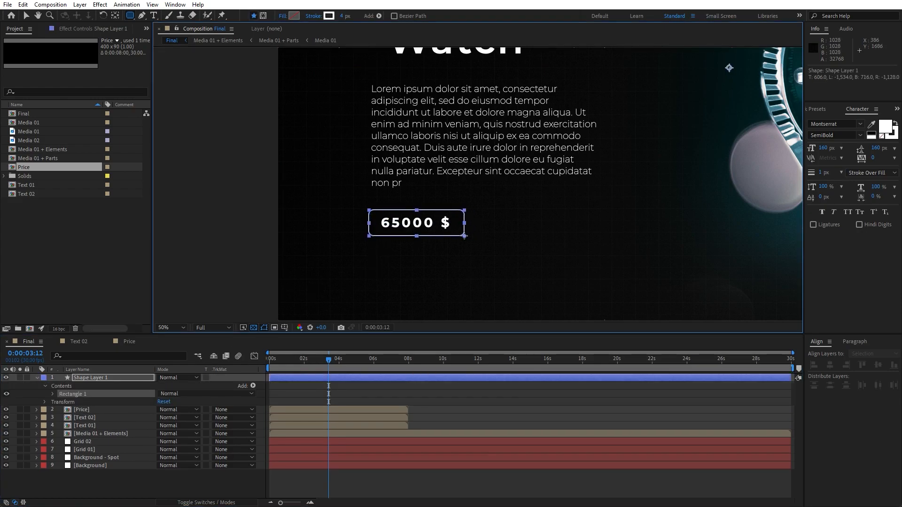
- Rename the rounded rectangle's shape layer as Price Shape
click(104, 378)
key(Return)
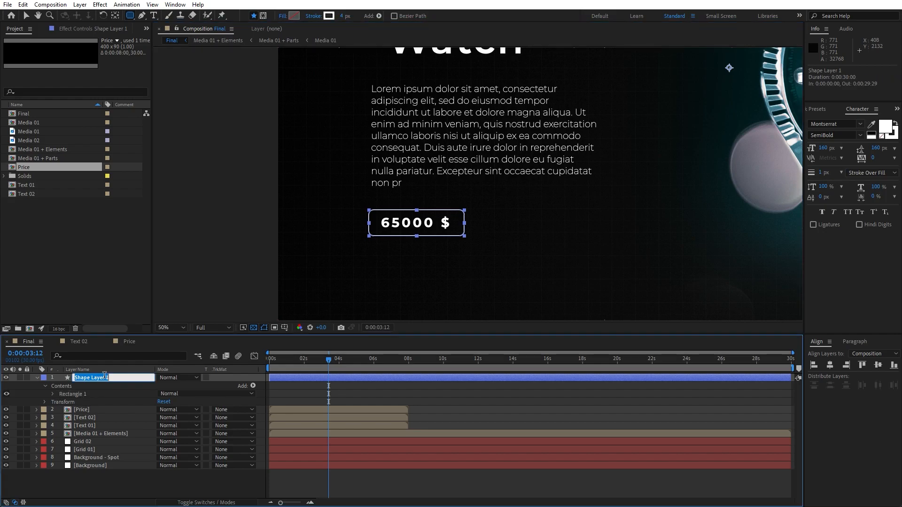
text(Price Shape)
click(89, 470)
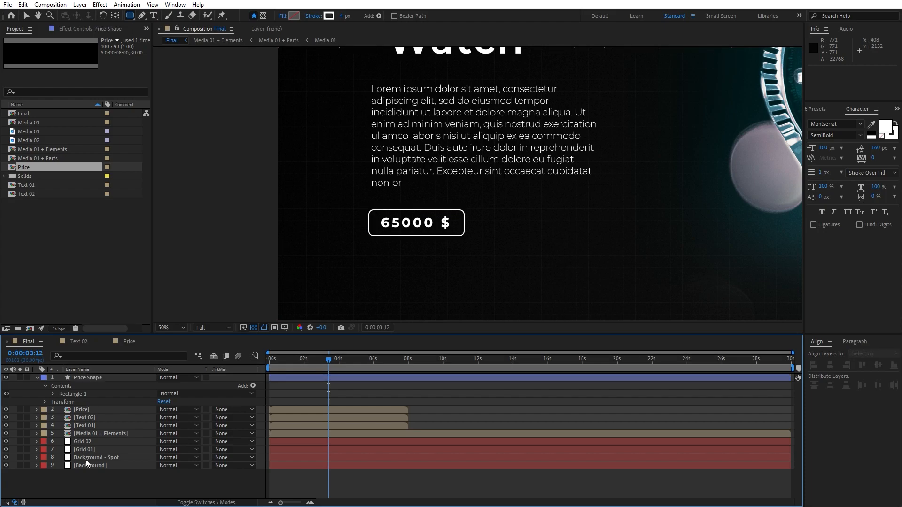
- Set the Price Shape rectangle's size to 480 x 100 and its roundness to 100
click(52, 395)
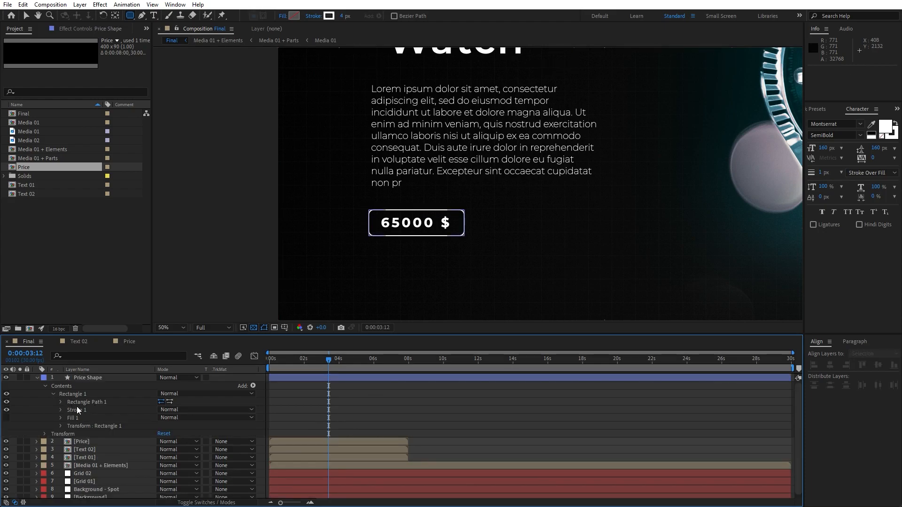
click(59, 402)
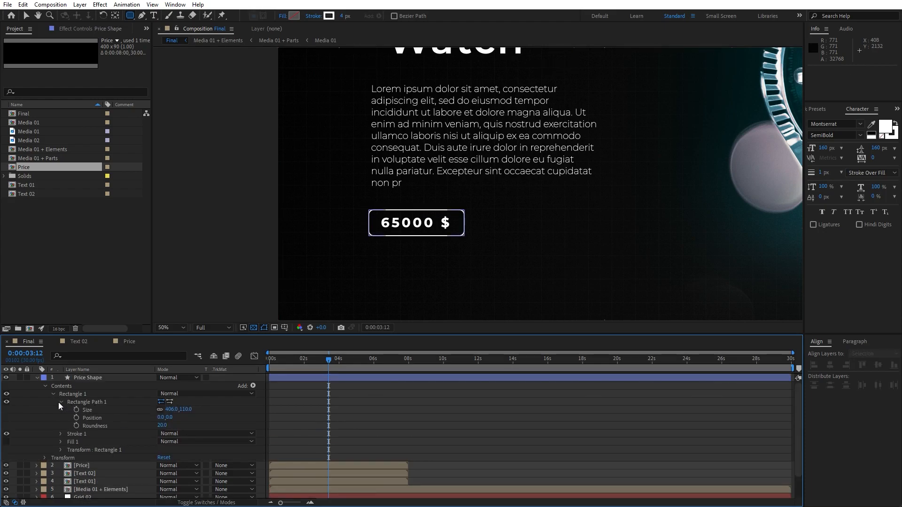
click(172, 410)
text(480)
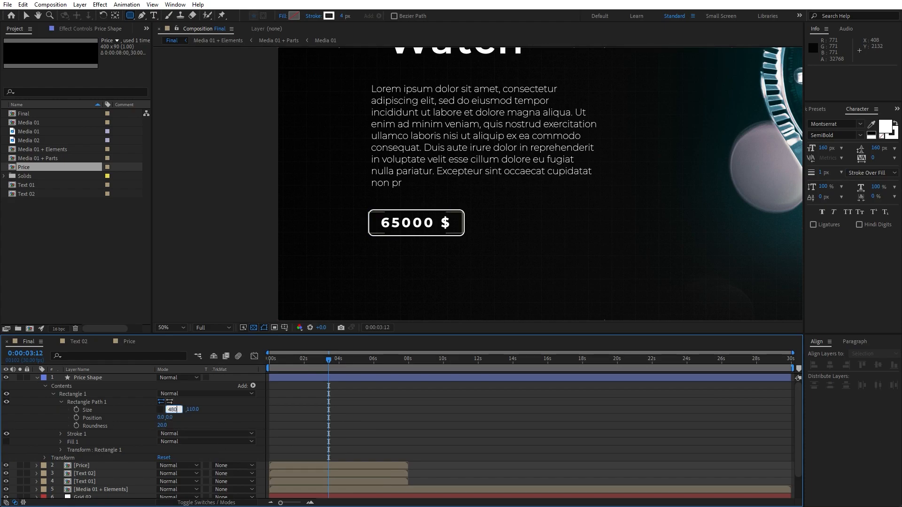
key(Return)
click(190, 409)
text(1)
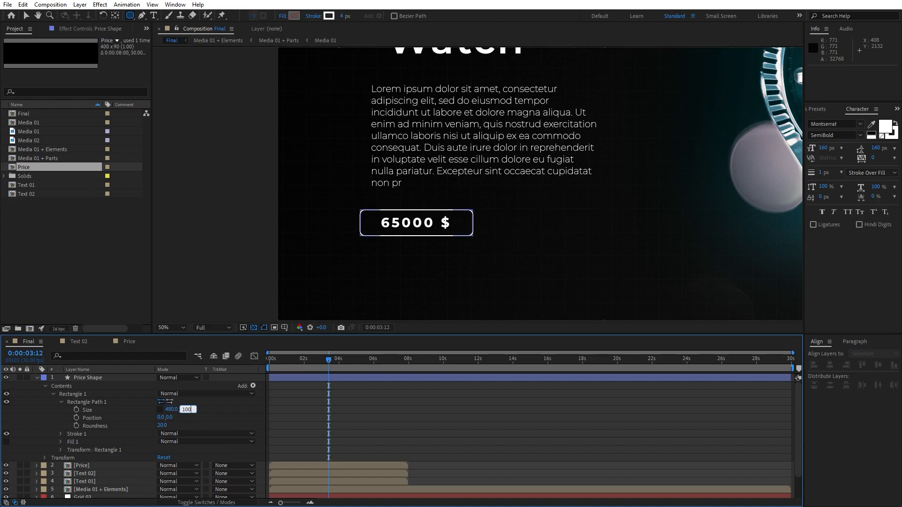
text(00)
key(Return)
click(161, 425)
text(100)
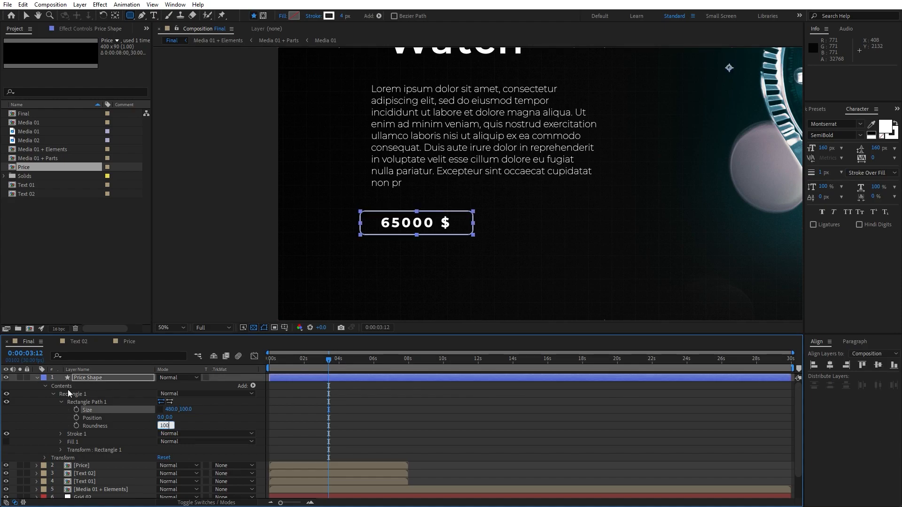
click(37, 378)
click(74, 462)
- Nudge the Price layer horizontally inside its rounded outline, finishing at X 584
click(83, 386)
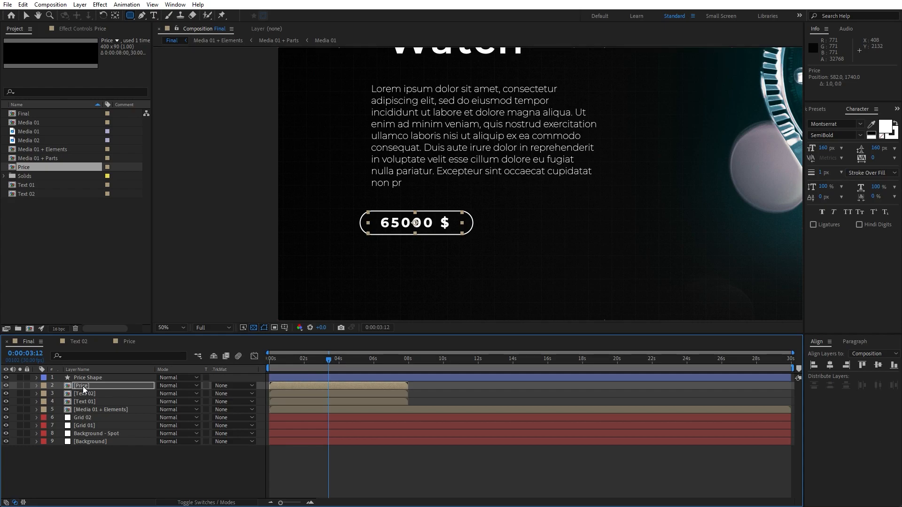
key(Left)
key(Left)
key(Right)
key(Right)
key(Right)
key(Right)
- Apply the Fill effect to the Price Shape layer and set its color to bright blue 00B4FF
click(821, 109)
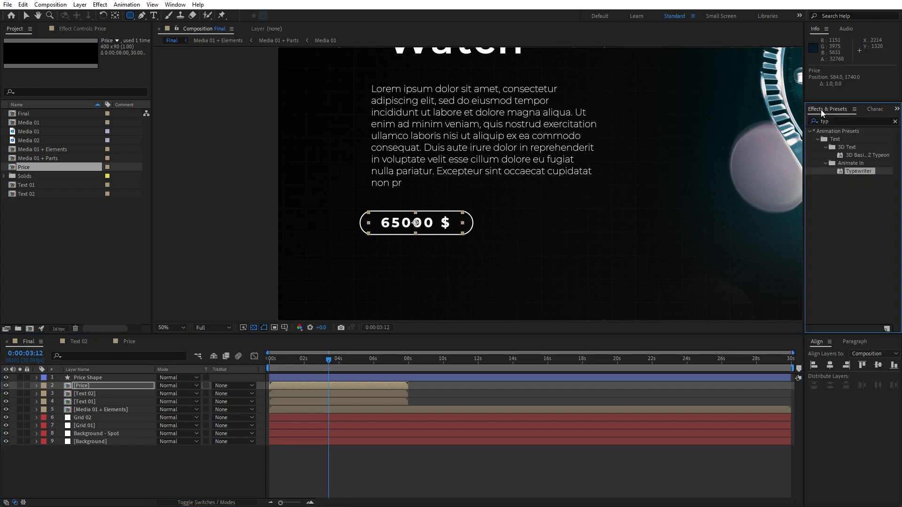
double_click(846, 120)
text(fill)
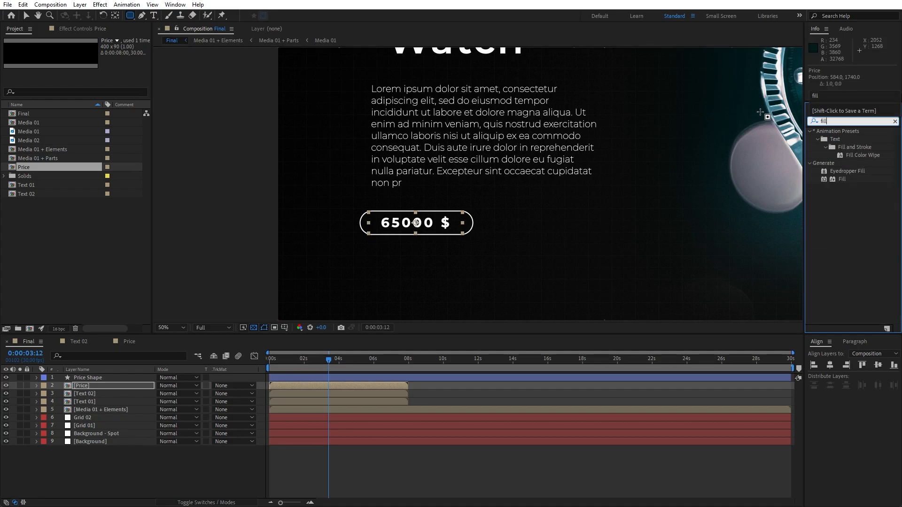
drag(835, 180, 125, 377)
click(88, 72)
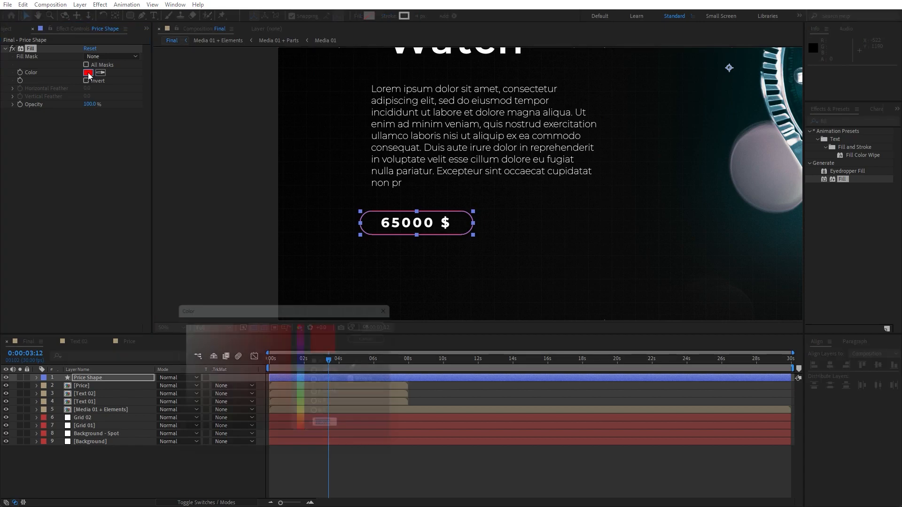
drag(309, 376, 308, 374)
drag(295, 339, 299, 319)
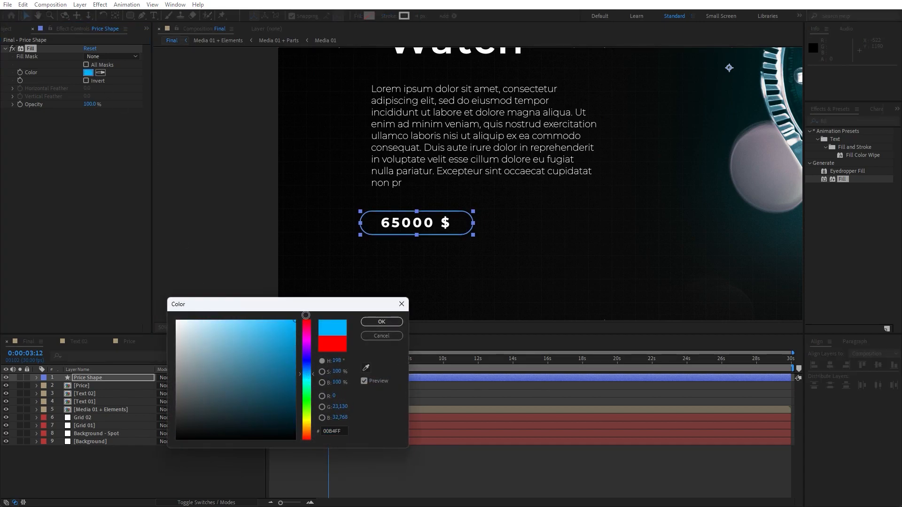
click(389, 322)
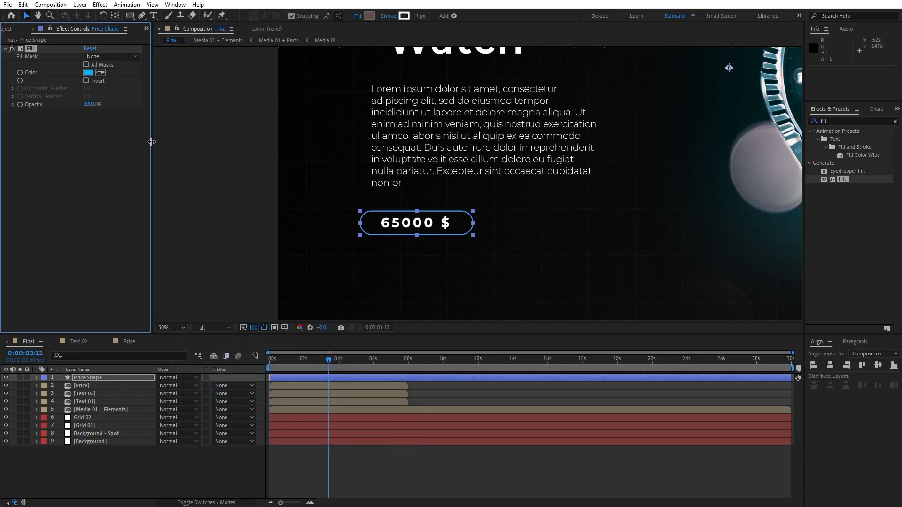
- Shift the Price Shape's Fill effect color to cyan 00F0FF
click(87, 72)
click(307, 378)
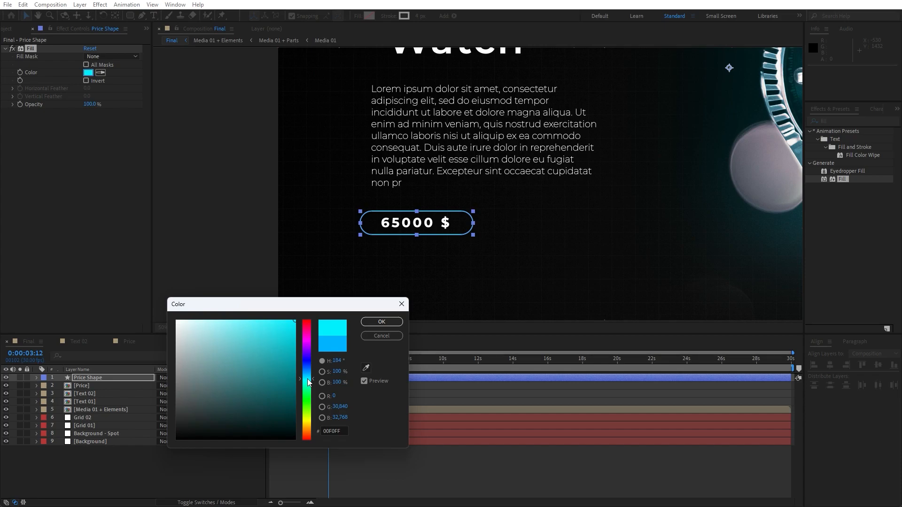
click(379, 323)
click(174, 464)
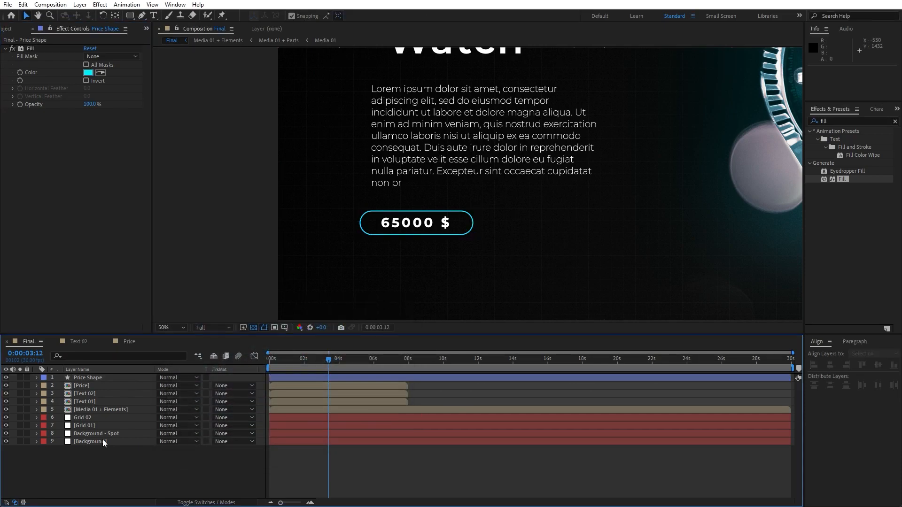
- Add Trim Paths to the contents of the Price Shape layer and expand its properties
click(37, 377)
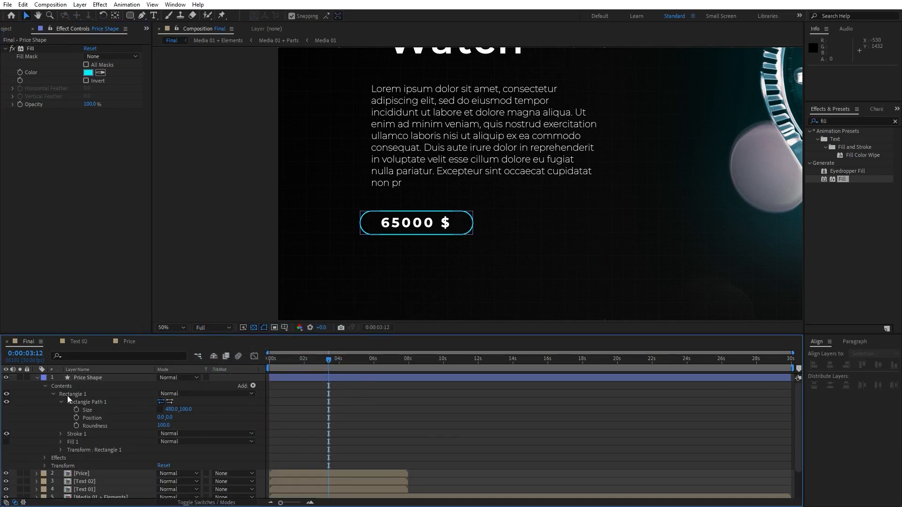
click(53, 393)
click(252, 386)
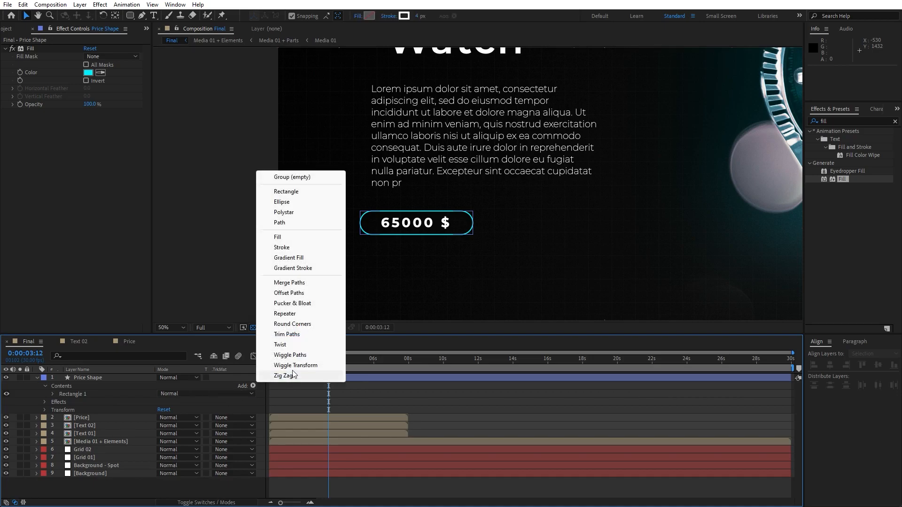
click(297, 334)
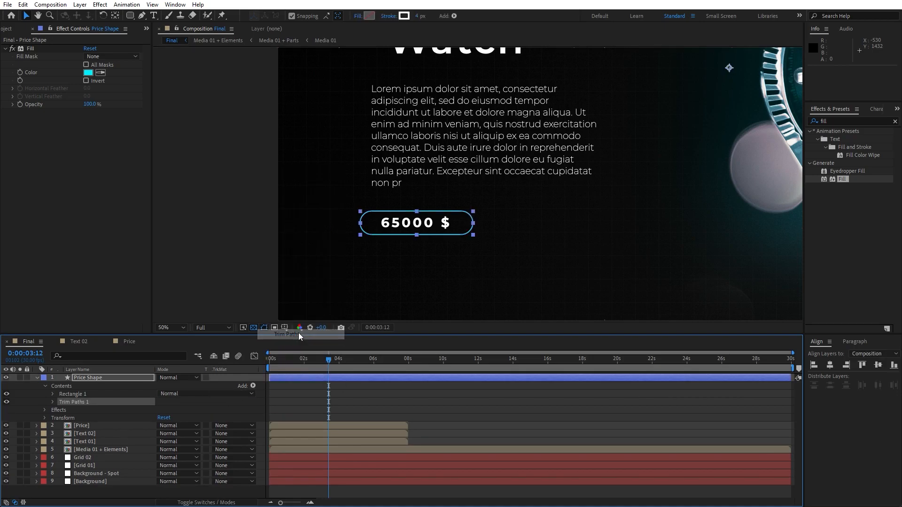
click(52, 402)
- Keyframe the Trim Paths Start of Price Shape from 100% at 0:00:00:00 to 0% at 0:00:02:00
drag(328, 362, 215, 373)
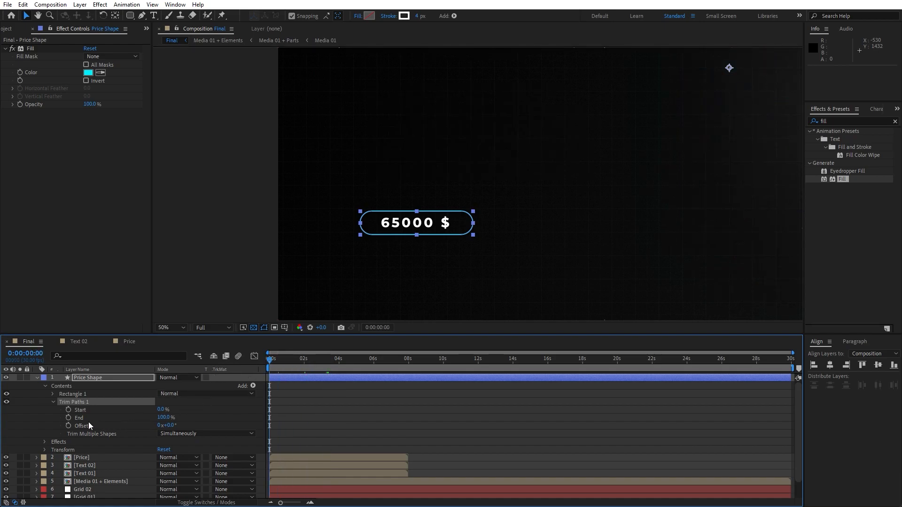
click(69, 410)
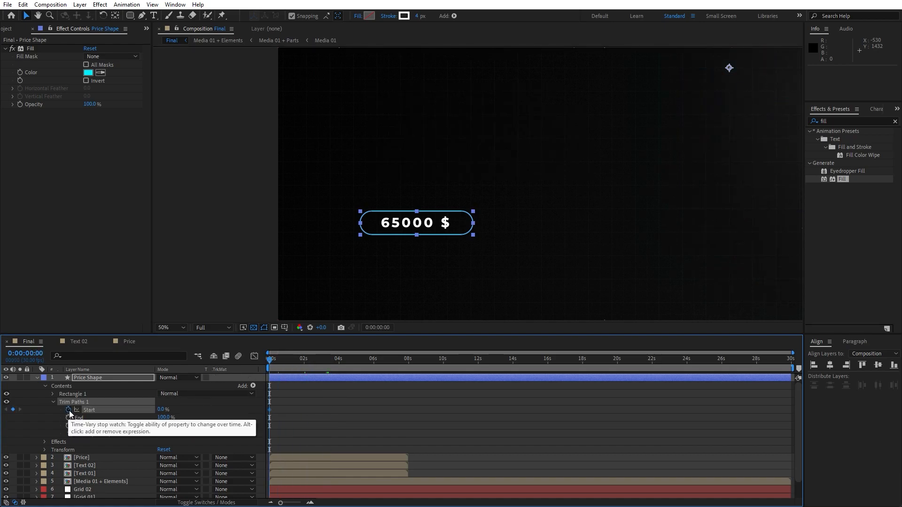
click(162, 410)
text(10)
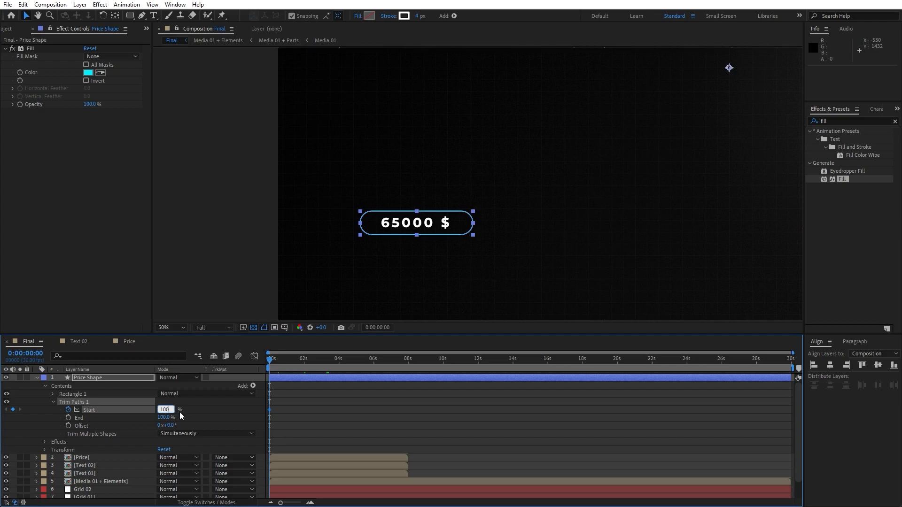
text(0)
click(199, 416)
drag(277, 365, 304, 363)
text(0)
key(Return)
- Ease both Trim Paths Start keyframes, shape the speed curve for a fast start and slow finish, and preview the outline
drag(332, 398, 249, 421)
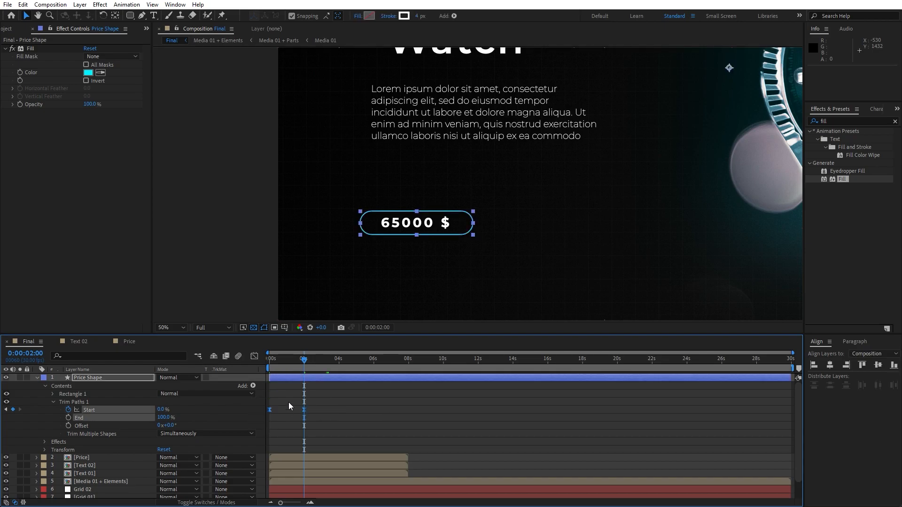
click(255, 359)
drag(299, 382, 277, 384)
key(space)
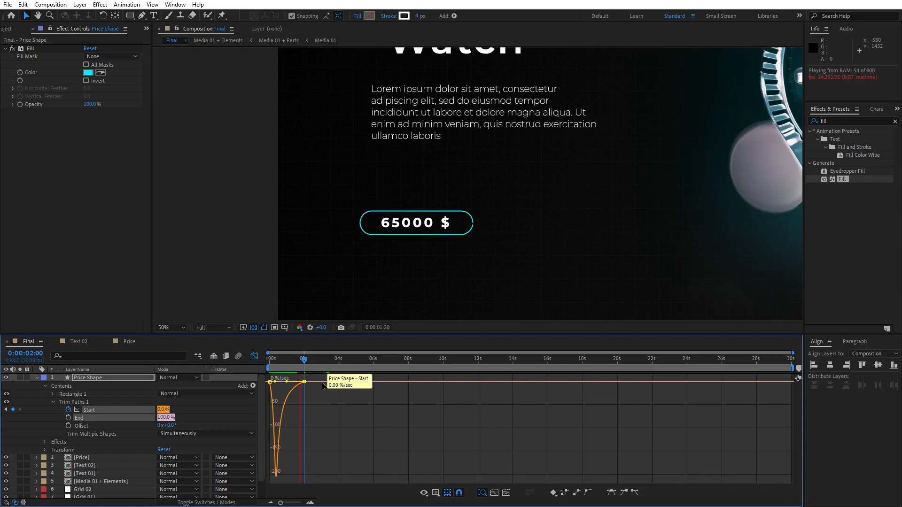
- Set the Price Shape's Trim Paths Offset to 85° and play back the outline animation
drag(286, 362, 313, 368)
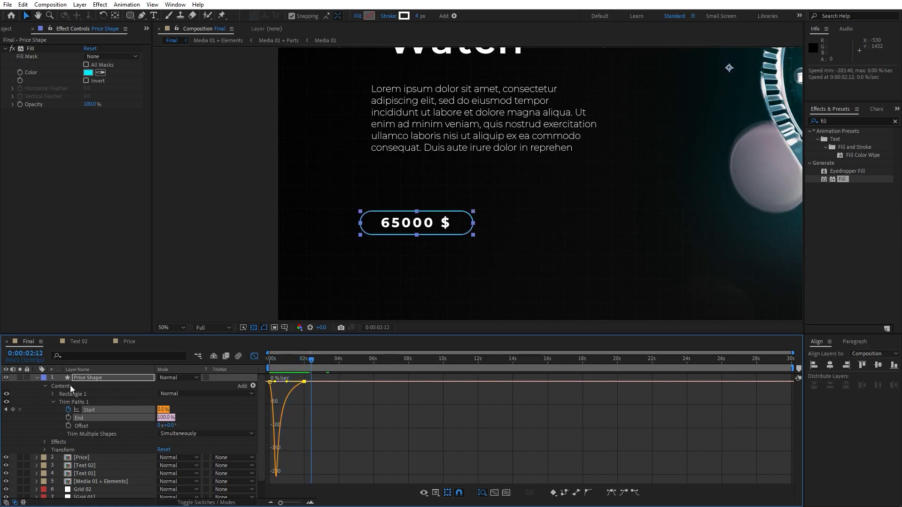
click(169, 425)
text(85)
click(43, 408)
key(space)
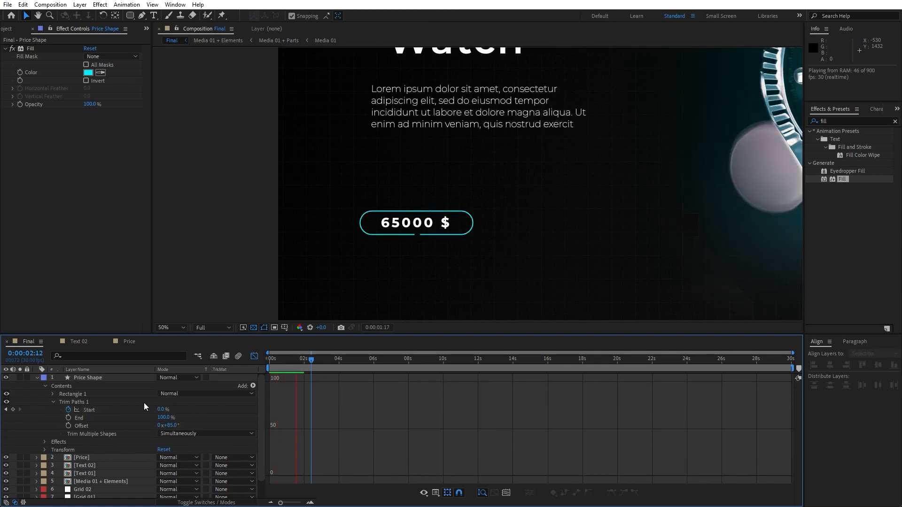
click(31, 374)
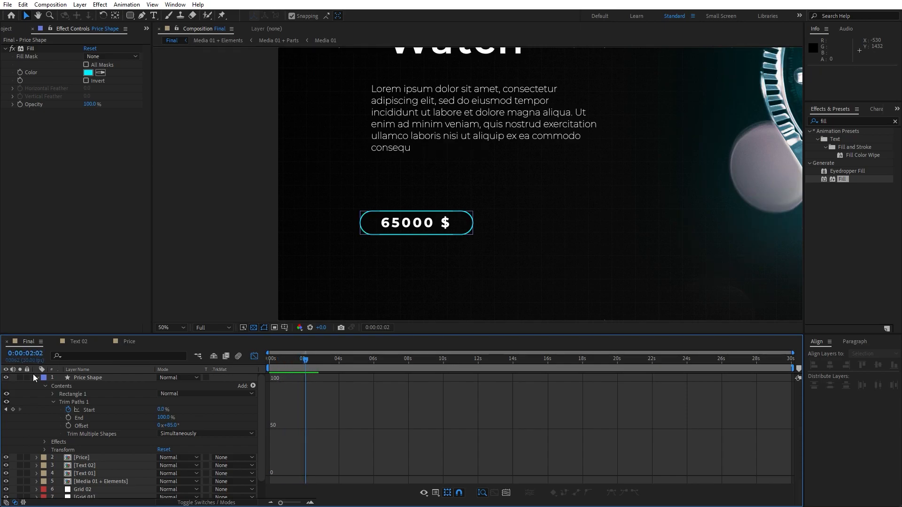
click(37, 378)
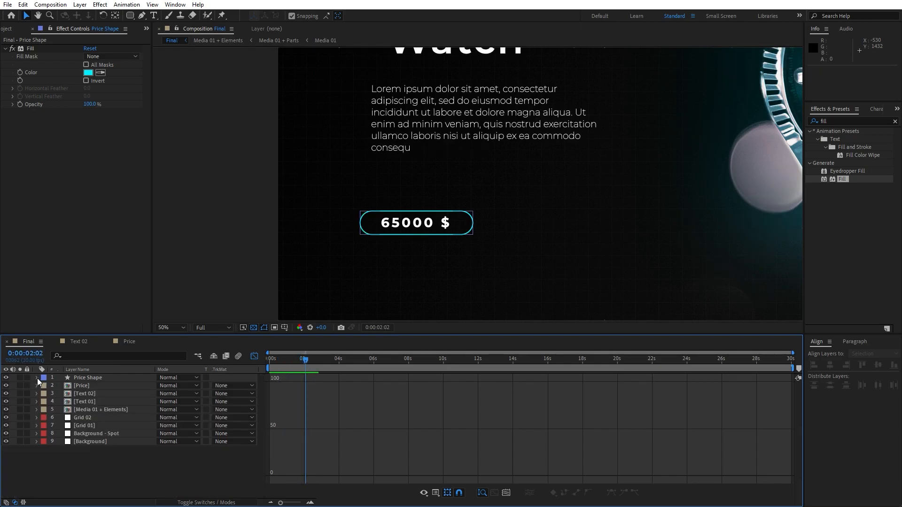
- Set an opacity keyframe of 0% on the Price layer at 0:00:00:10
click(90, 389)
click(255, 357)
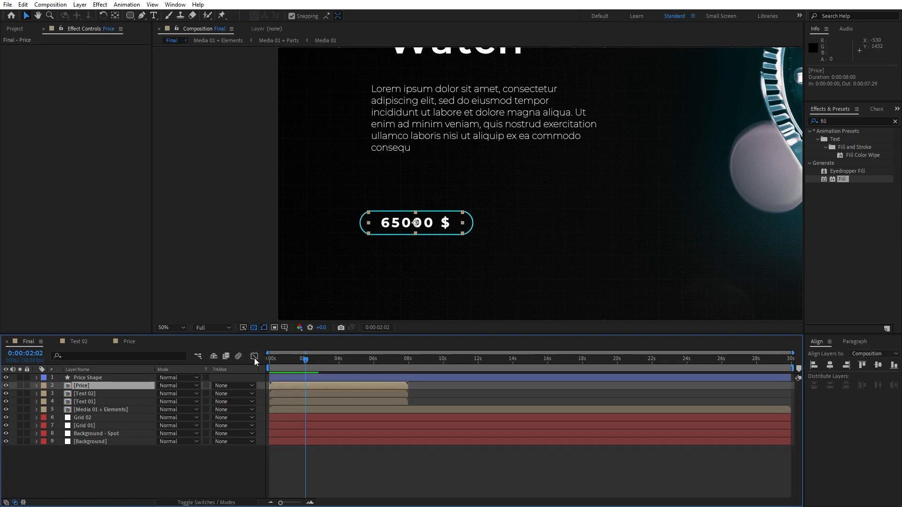
drag(280, 503, 296, 503)
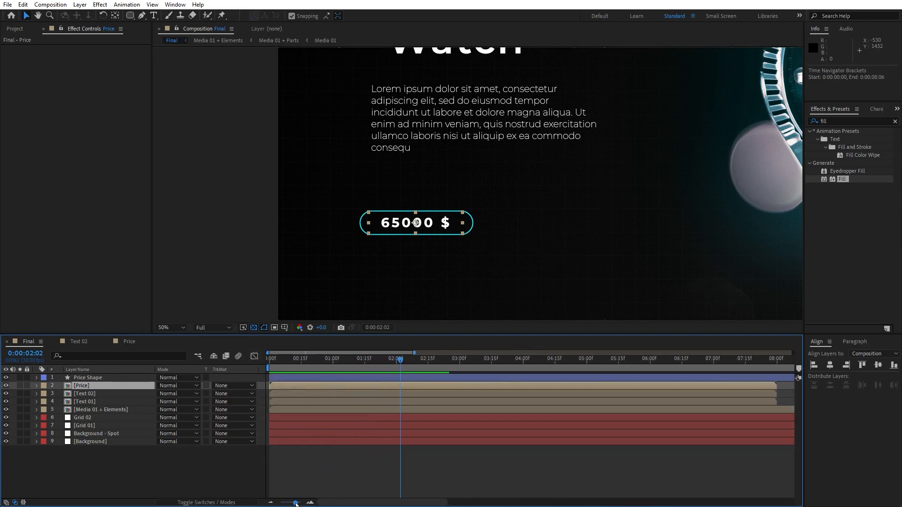
drag(371, 367, 294, 366)
key(t)
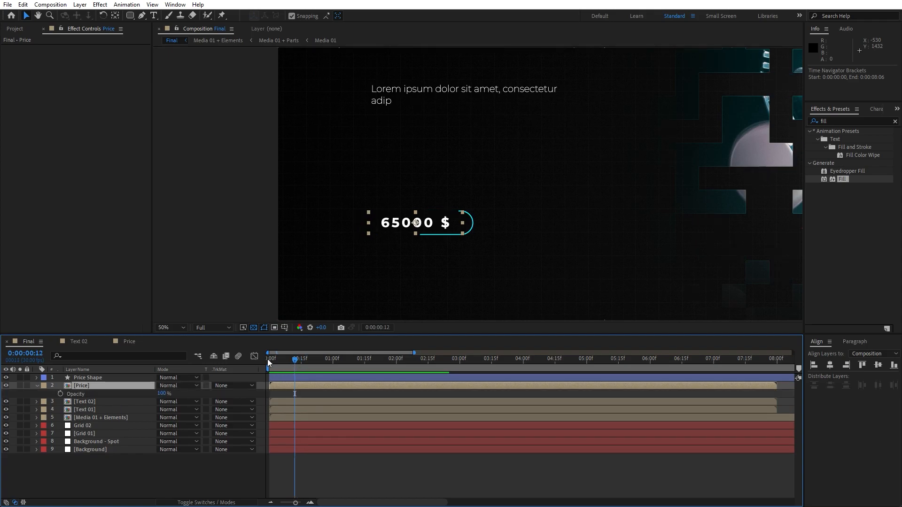
drag(295, 502, 298, 504)
drag(316, 367, 311, 366)
click(60, 393)
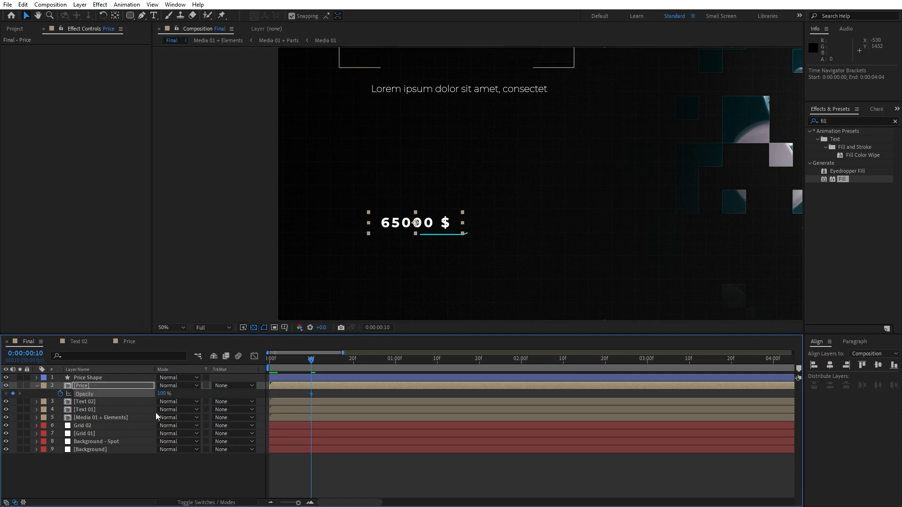
drag(164, 397, 87, 398)
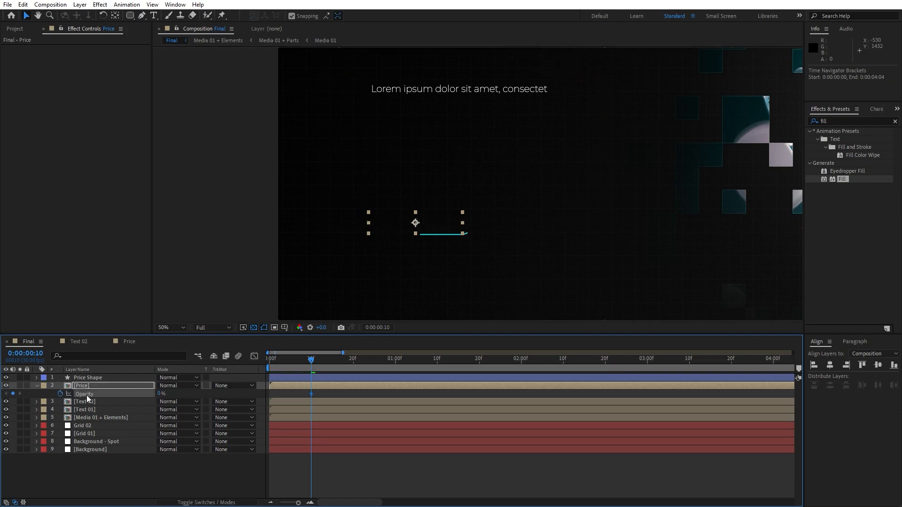
- Keyframe the Price layer's opacity at 100% at 0:00:00:23
drag(310, 364, 366, 376)
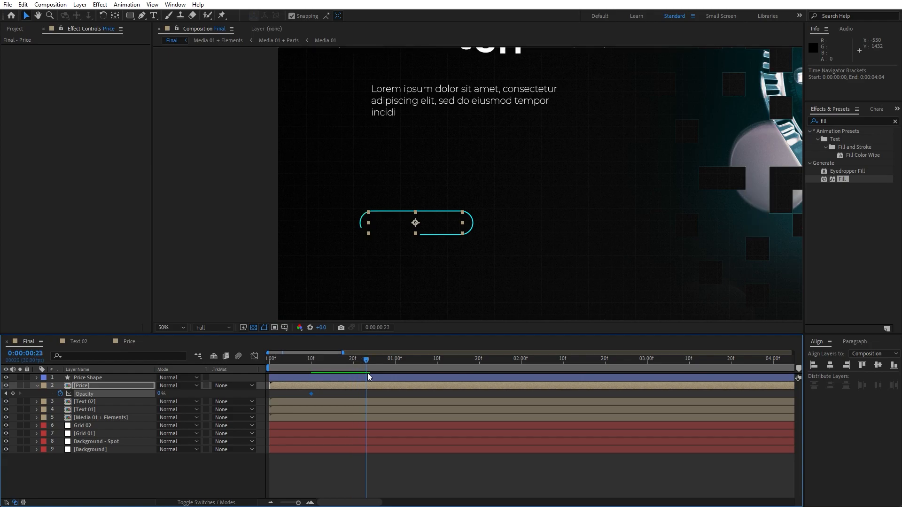
click(159, 394)
text(14)
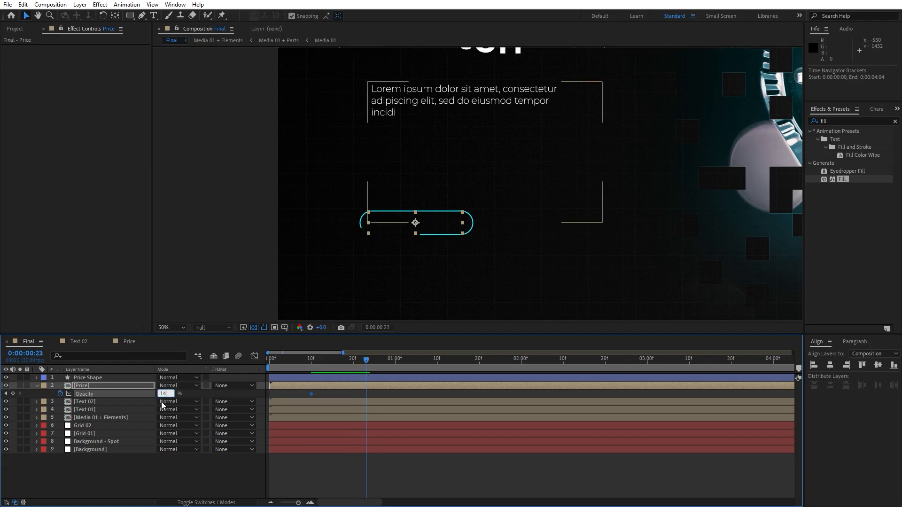
text(0)
key(Return)
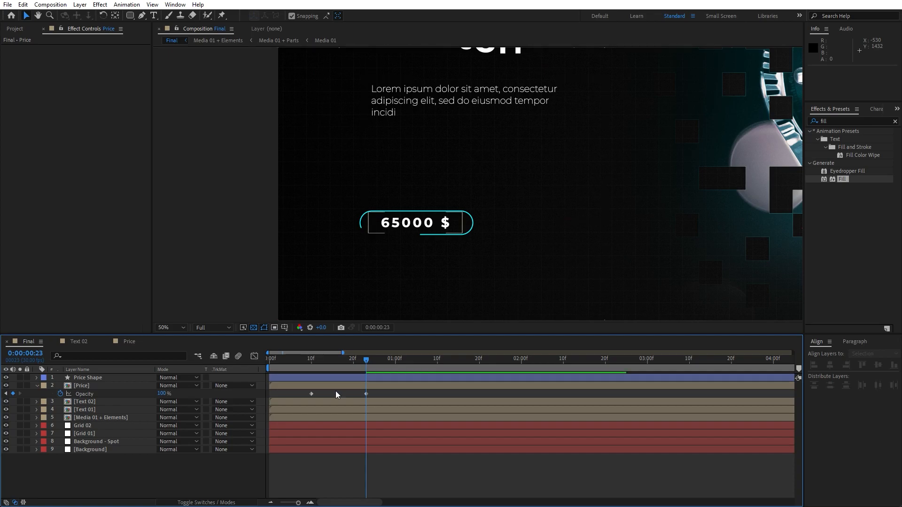
- Preview the price fade-in and move its second opacity keyframe to 0:00:00:25
key(space)
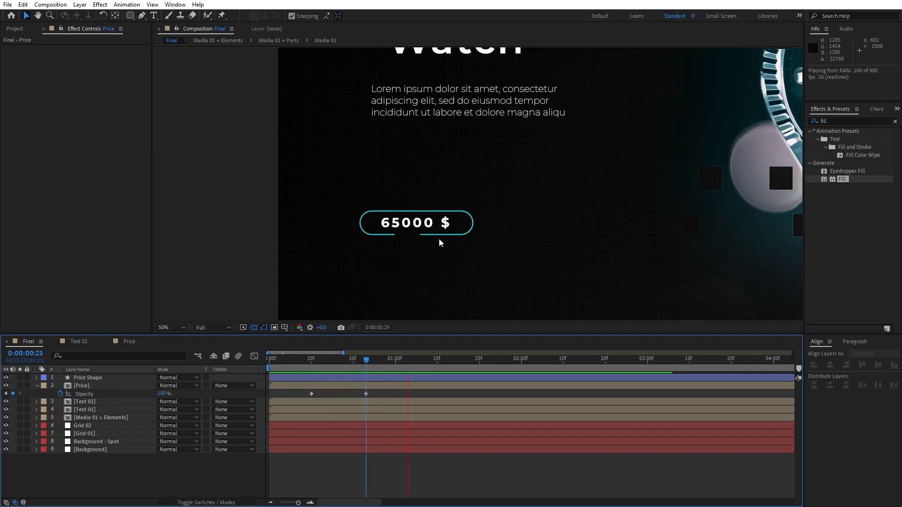
click(328, 360)
drag(366, 394, 376, 395)
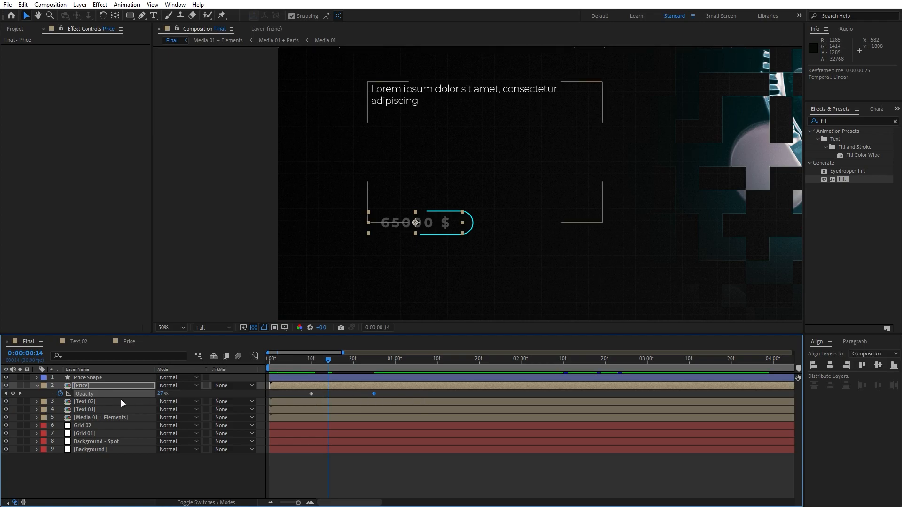
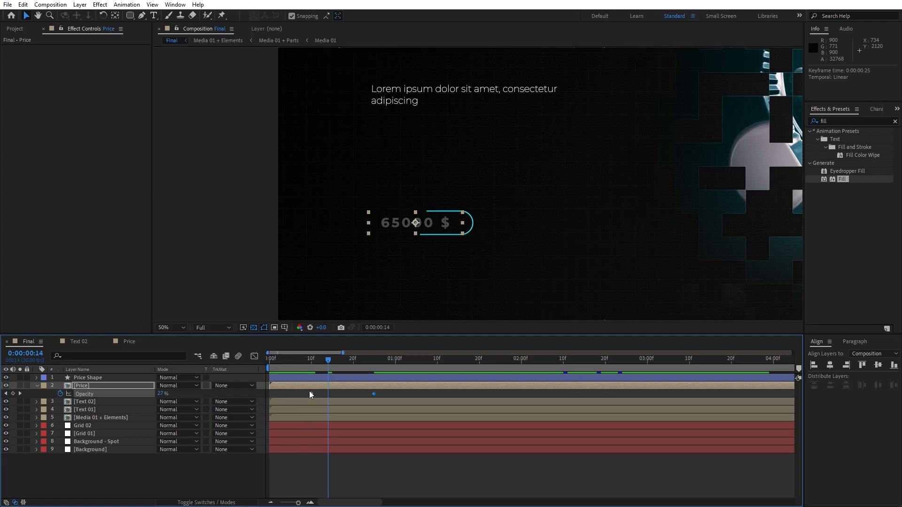
- Fit the whole composition in the viewer with Fit up to 100% and play back the full animation
drag(298, 503, 282, 502)
click(174, 328)
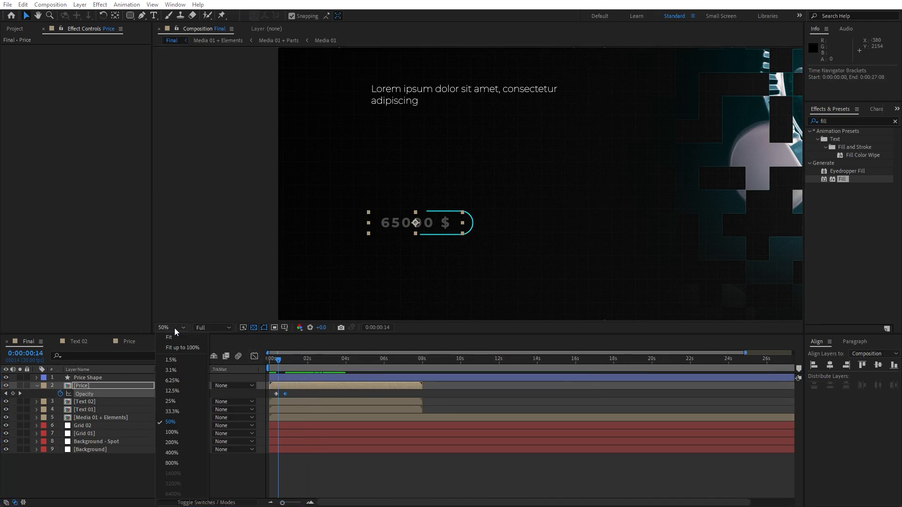
click(179, 348)
click(177, 470)
key(space)
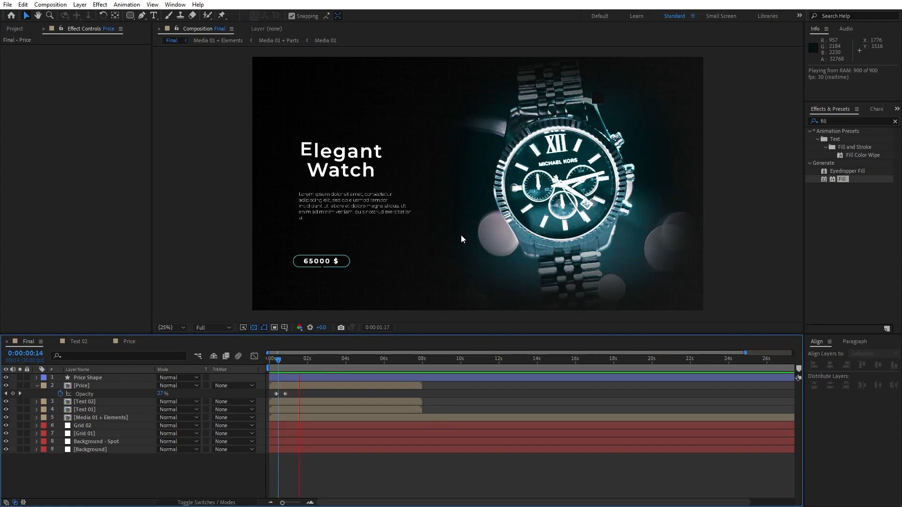
- Move the Price Shape and Price layers together slightly right and down, away from the paragraph, and preview the adjusted layout
drag(300, 362, 384, 361)
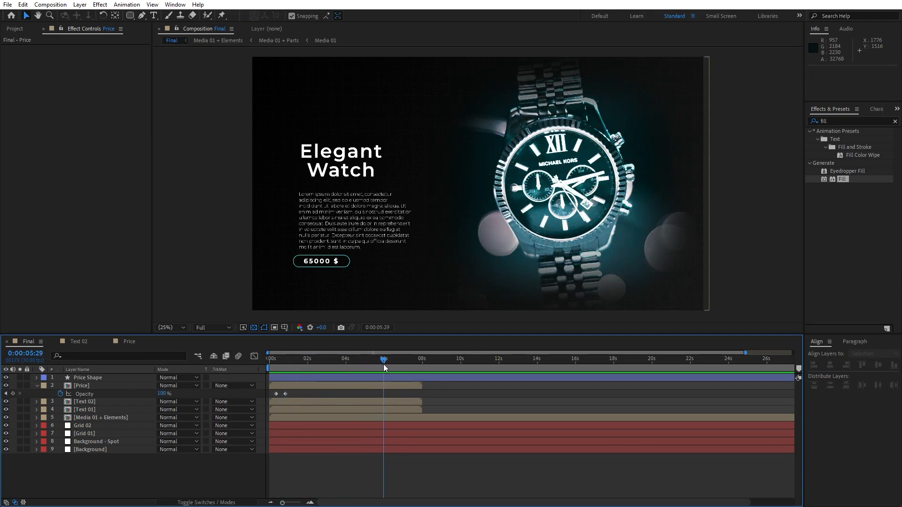
click(36, 385)
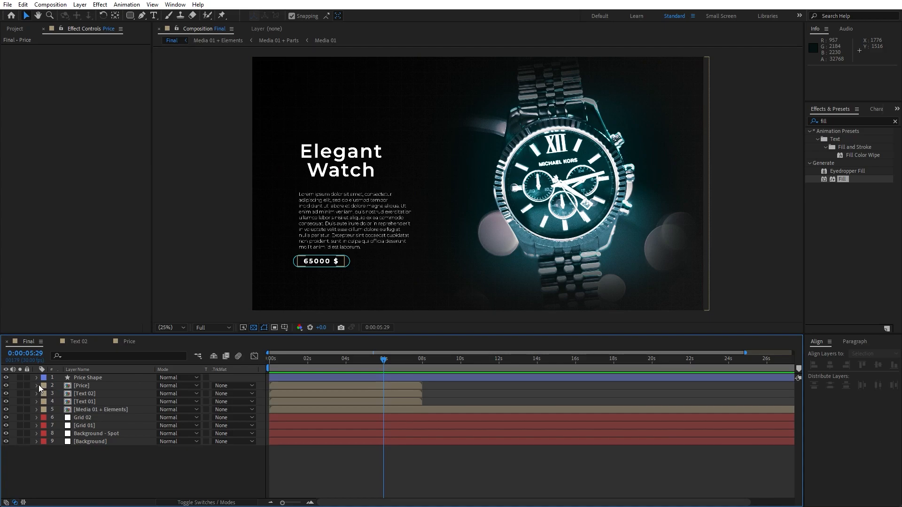
click(89, 378)
shift+click(82, 386)
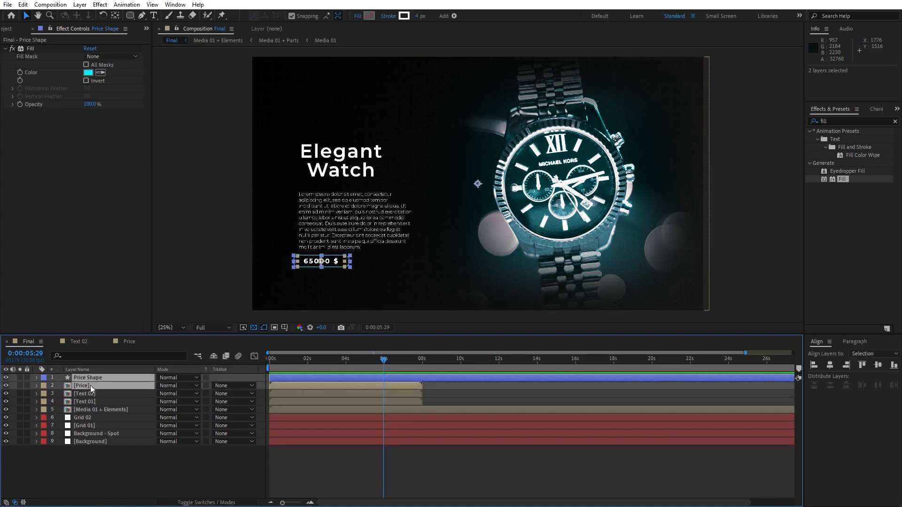
key(shift+Right)
key(shift+Right)
key(shift+Right)
key(shift+Right)
key(shift+Down)
key(shift+Down)
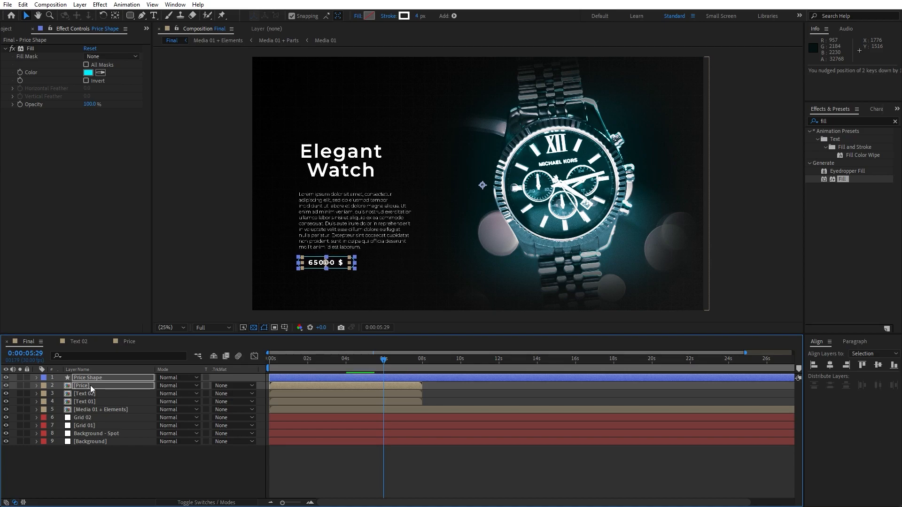
key(shift+Right)
key(shift+Right)
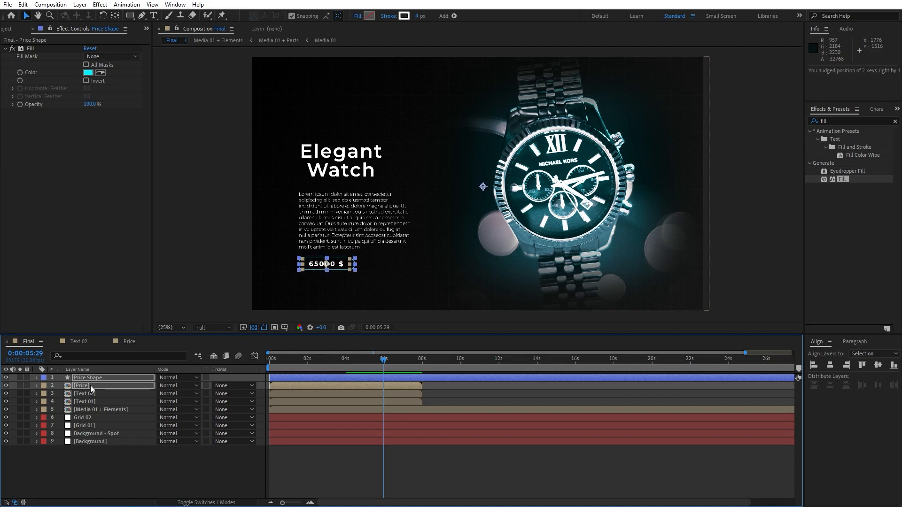
key(space)
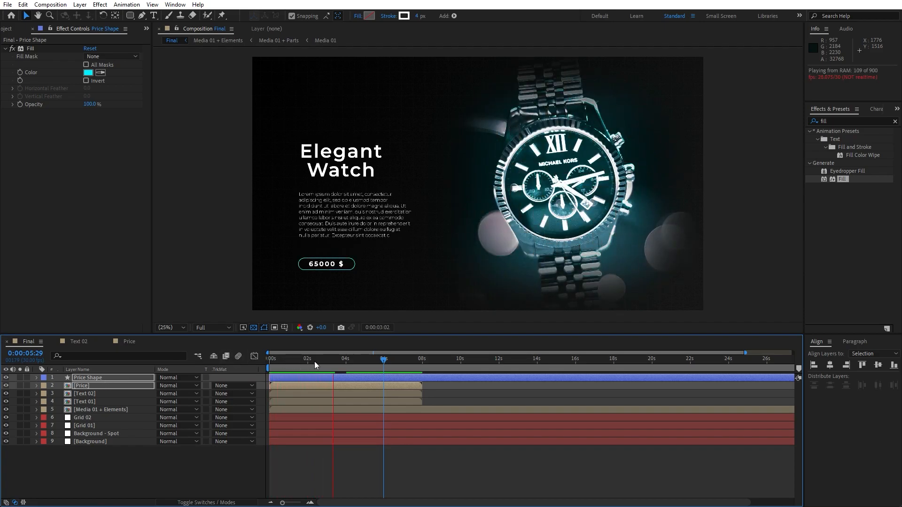
drag(351, 358, 366, 359)
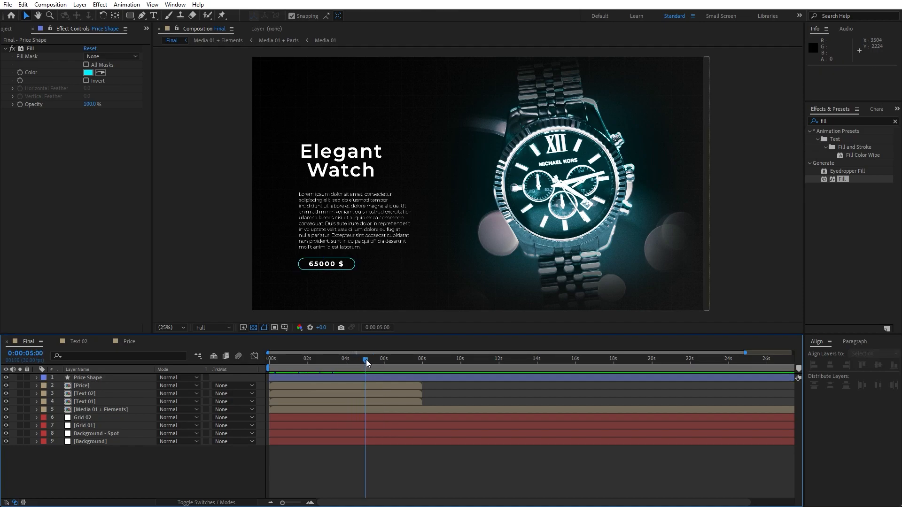
- Create a 300 × 70 px, 30 fps, 8-second composition named "Small Text 01"
key(ctrl+n)
text(Small T)
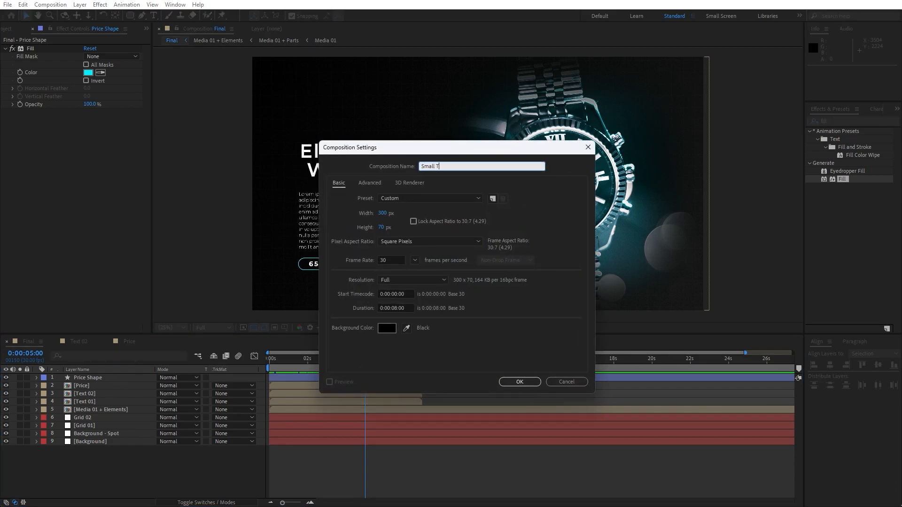
text(ext 01)
click(519, 381)
key(period)
click(254, 327)
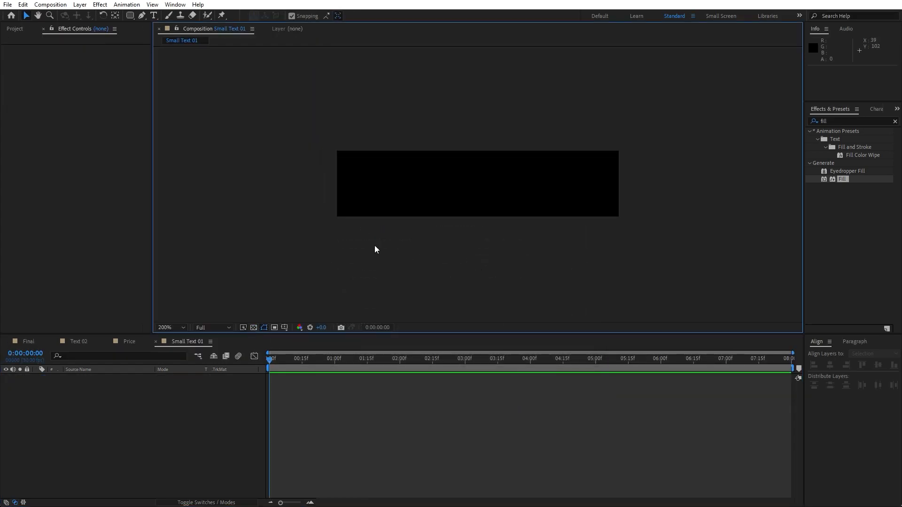
- Add the text "Home" to Small Text 01 and center it horizontally and vertically in the composition
key(ctrl+t)
click(440, 186)
text(Home)
click(101, 377)
click(816, 341)
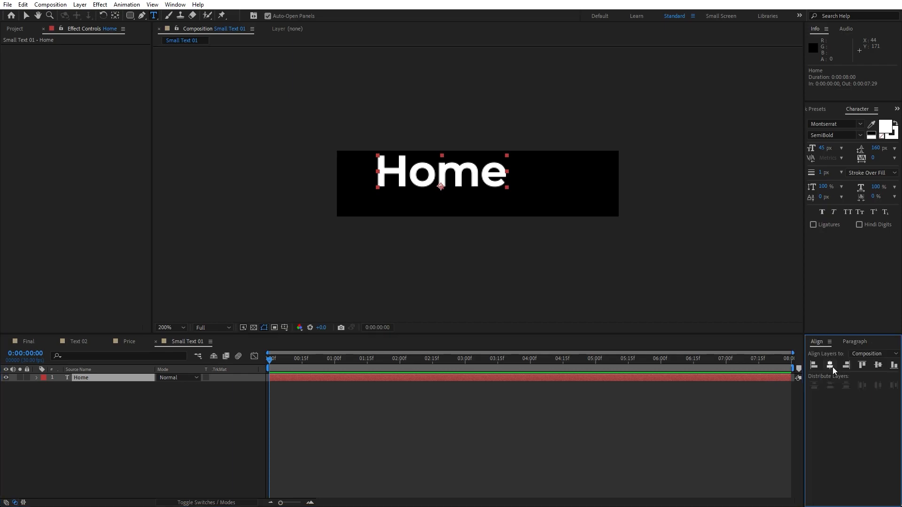
click(829, 365)
click(877, 365)
click(53, 399)
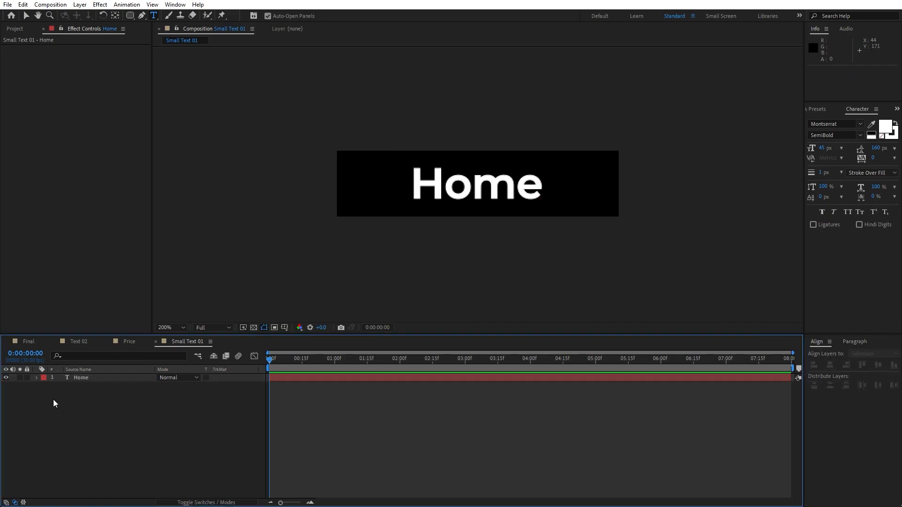
- Add a Tracking animator to the Home text with a tracking amount of 5
click(36, 378)
click(253, 387)
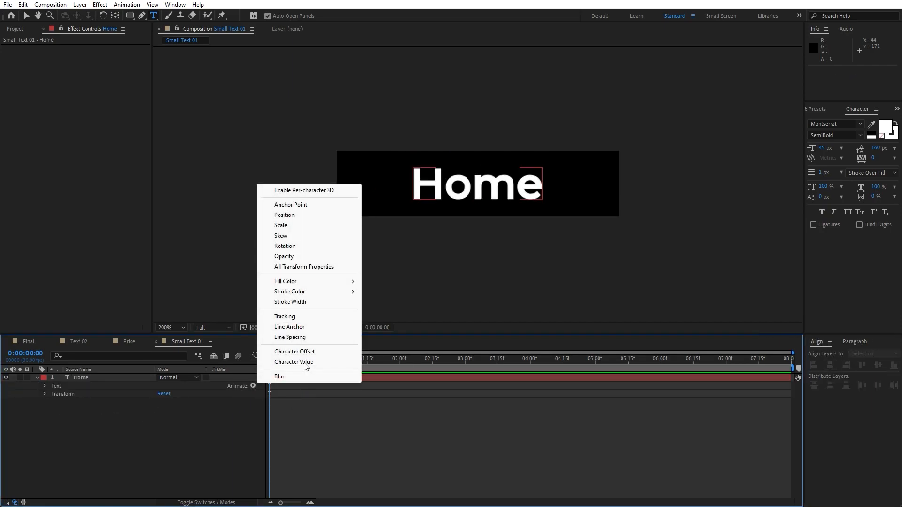
click(286, 319)
click(159, 442)
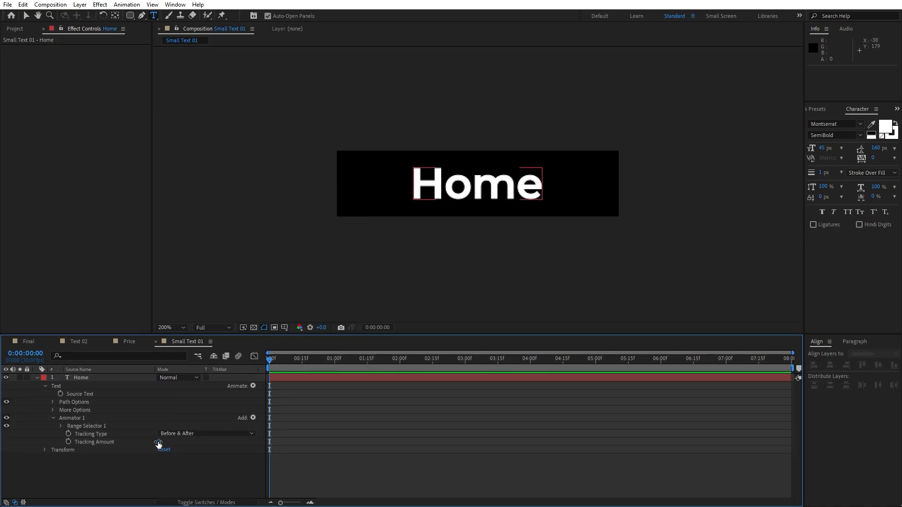
key(Return)
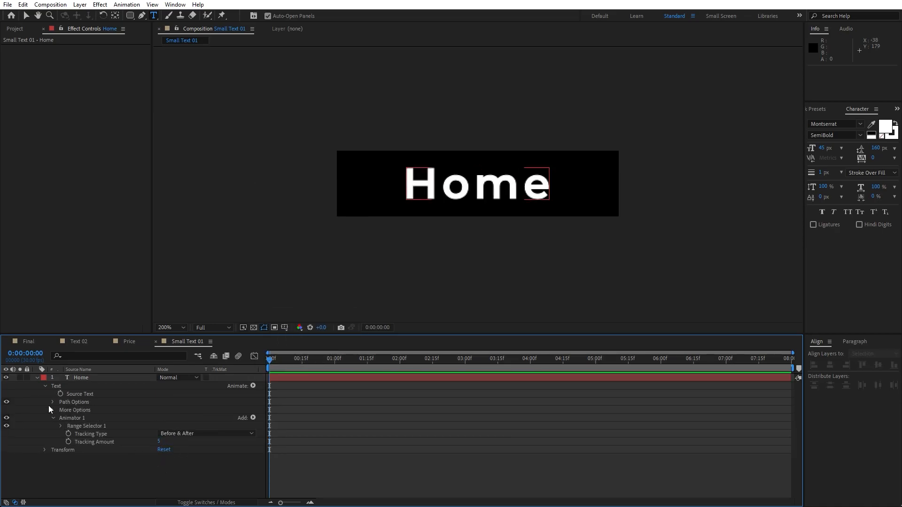
click(37, 378)
- Place the Small Text 01 composition as the uppermost layer of Final and show the Title/Action Safe guides
click(29, 345)
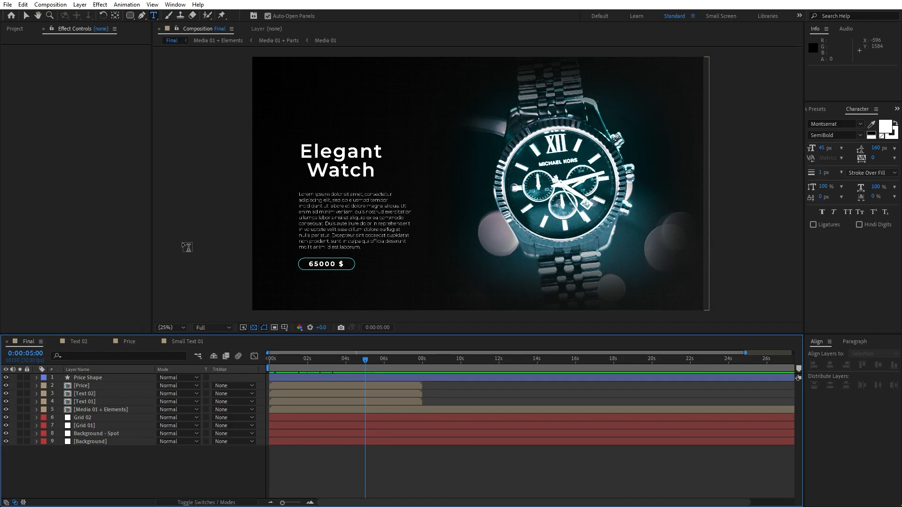
click(43, 29)
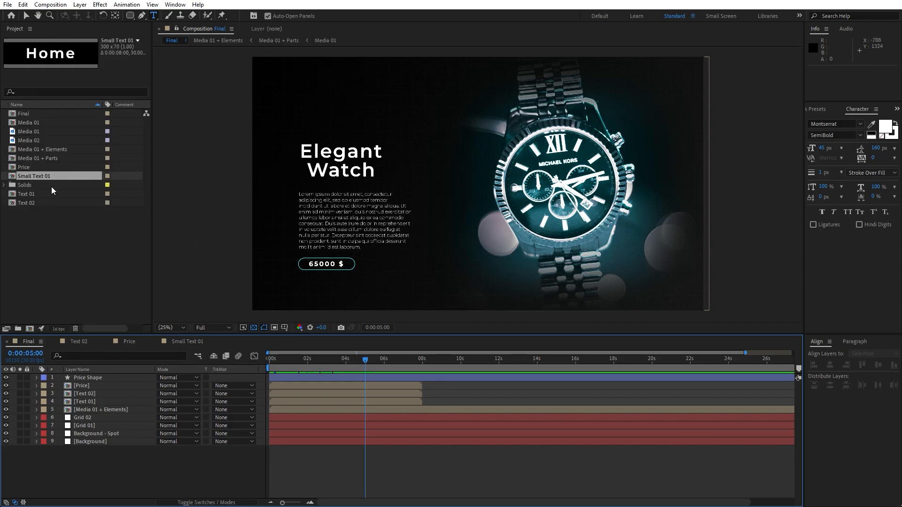
drag(31, 178, 118, 376)
click(284, 328)
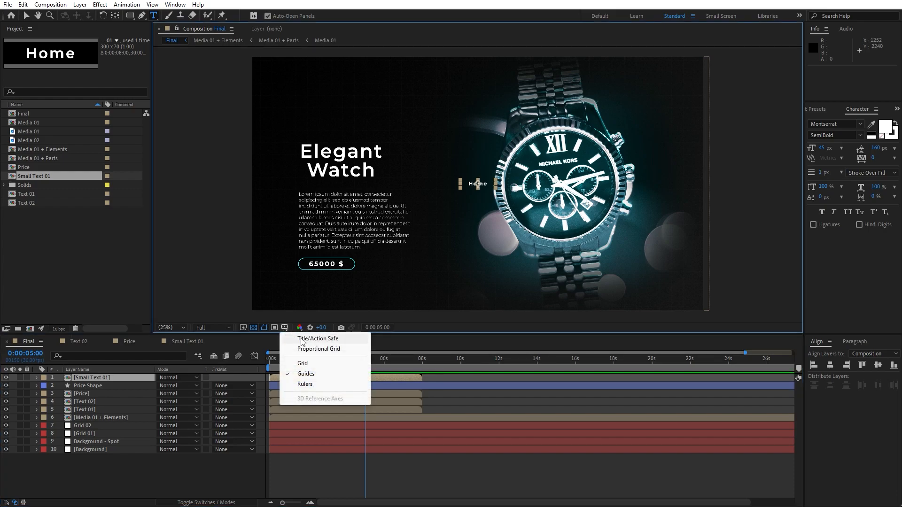
click(301, 340)
- Move the Small Text 01 layer up to the upper title-safe line, at position 2480, 240
click(103, 380)
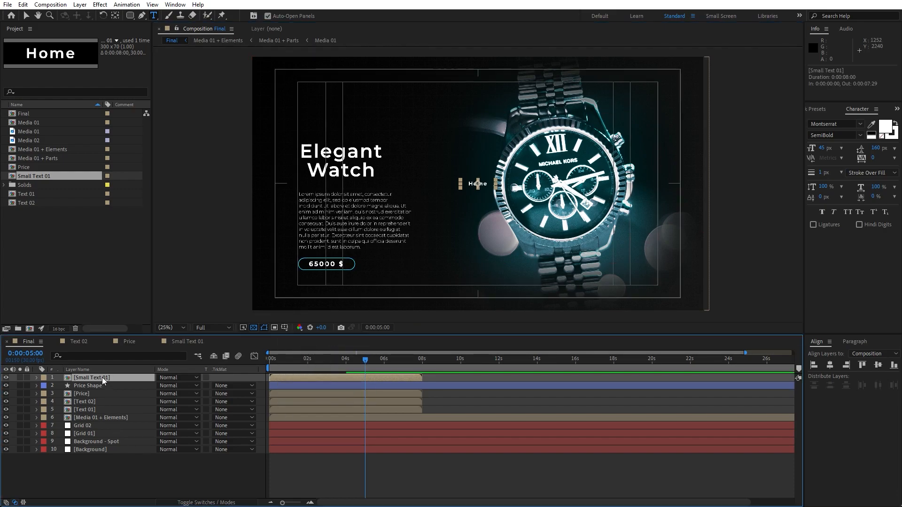
key(shift+Up)
key(shift+Up)
key(shift+Up)
key(shift+Up)
key(shift+Up)
key(shift+Up)
key(shift+Up)
key(shift+Up)
key(shift+Up)
key(shift+Up)
key(shift+Up)
key(shift+Up)
key(shift+Up)
key(shift+Up)
key(shift+Up)
key(shift+Up)
key(shift+Up)
key(shift+Up)
key(shift+Up)
key(shift+Up)
key(shift+Right)
key(shift+Right)
key(shift+Right)
key(shift+Right)
key(shift+Right)
key(shift+Right)
key(shift+Right)
key(shift+Right)
key(shift+Right)
key(shift+Right)
key(shift+Right)
key(shift+Right)
key(shift+Right)
key(shift+Right)
key(shift+Right)
key(shift+Right)
key(shift+Right)
key(shift+Right)
key(shift+Right)
key(shift+Right)
key(shift+Right)
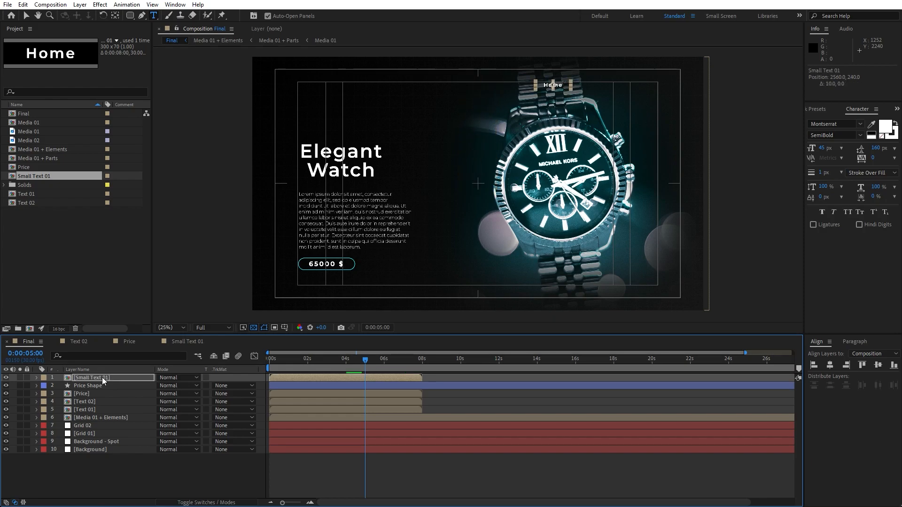
key(shift+Left)
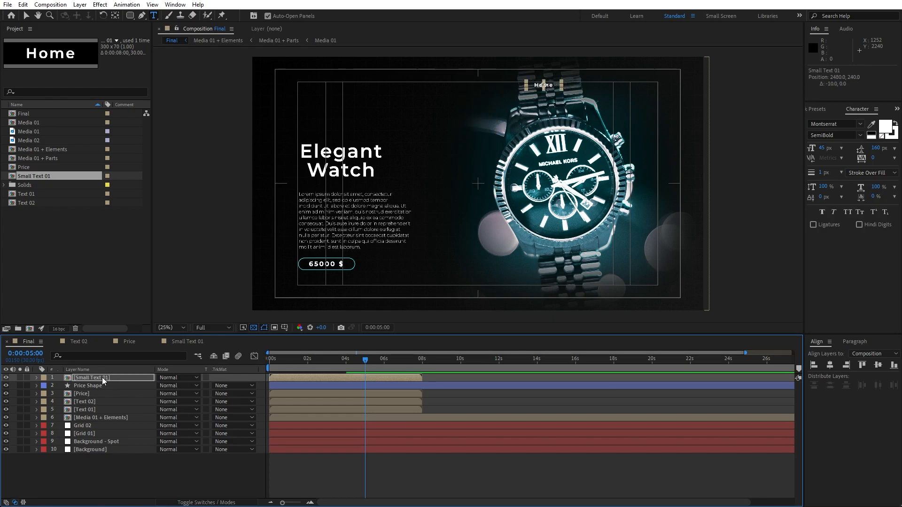
- Duplicate the Small Text 01 composition in the project and change the copy's text to "Product"
click(46, 178)
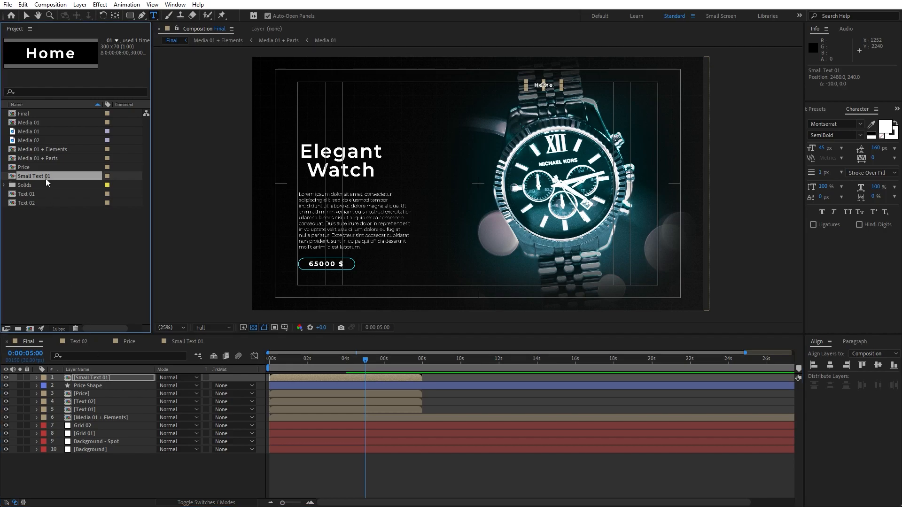
click(28, 167)
click(30, 177)
key(ctrl+d)
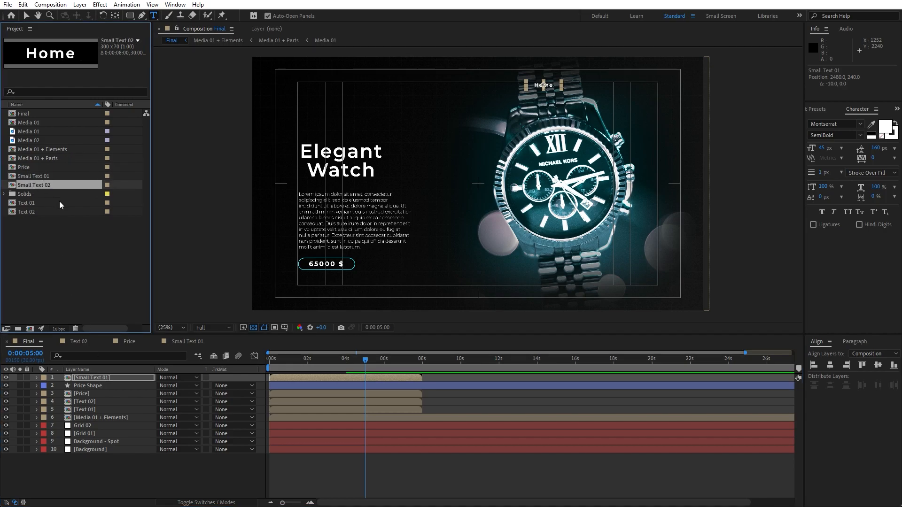
double_click(38, 185)
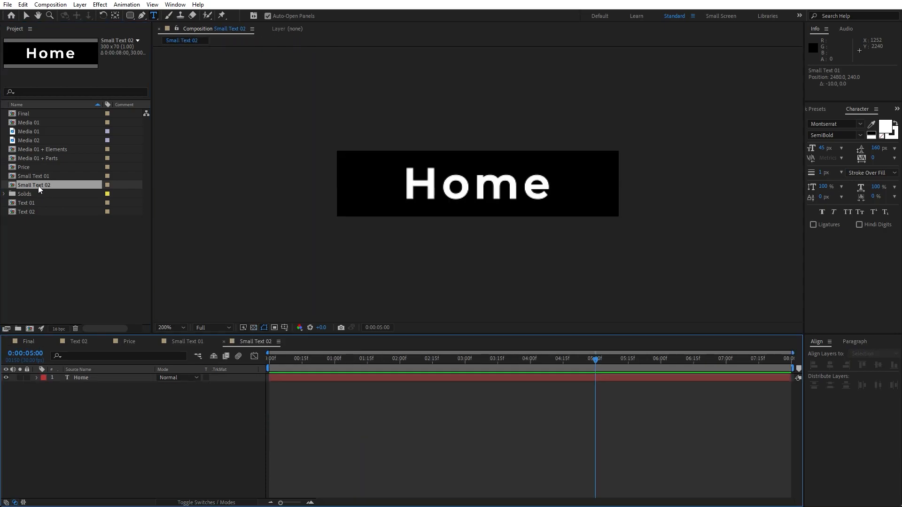
click(96, 378)
text(Product)
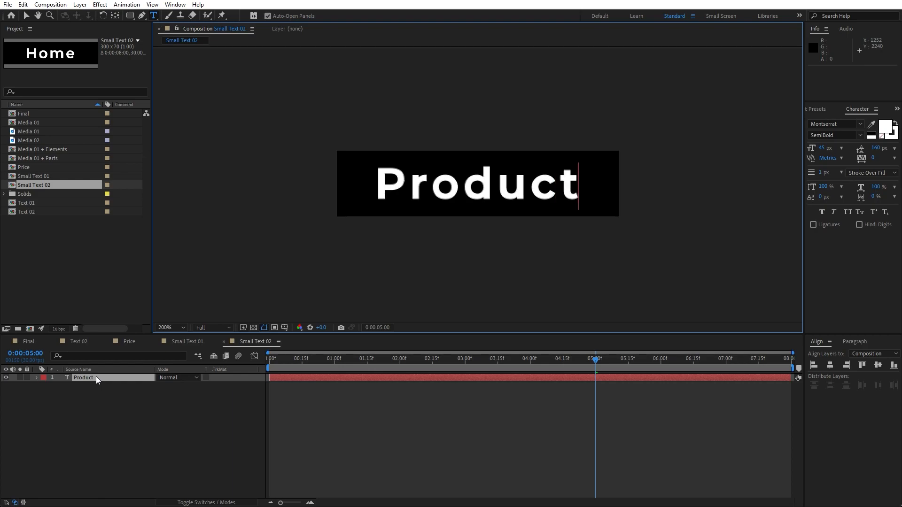
- Duplicate the Small Text 01 layer in Final and move the copy about 280 px to the right of Home
click(31, 342)
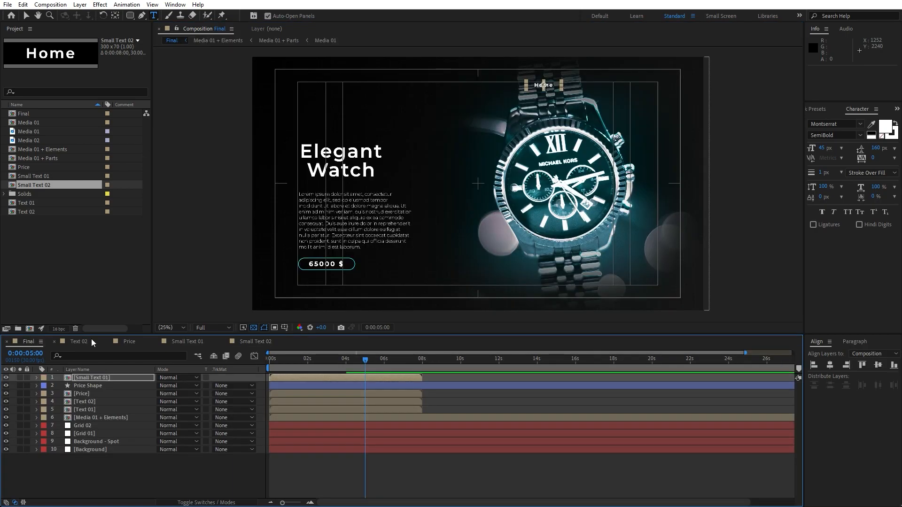
click(101, 379)
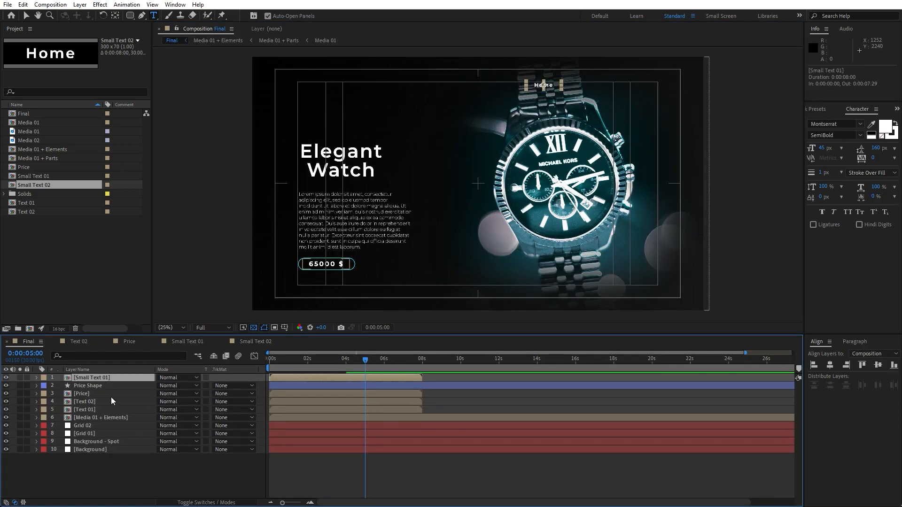
key(ctrl+d)
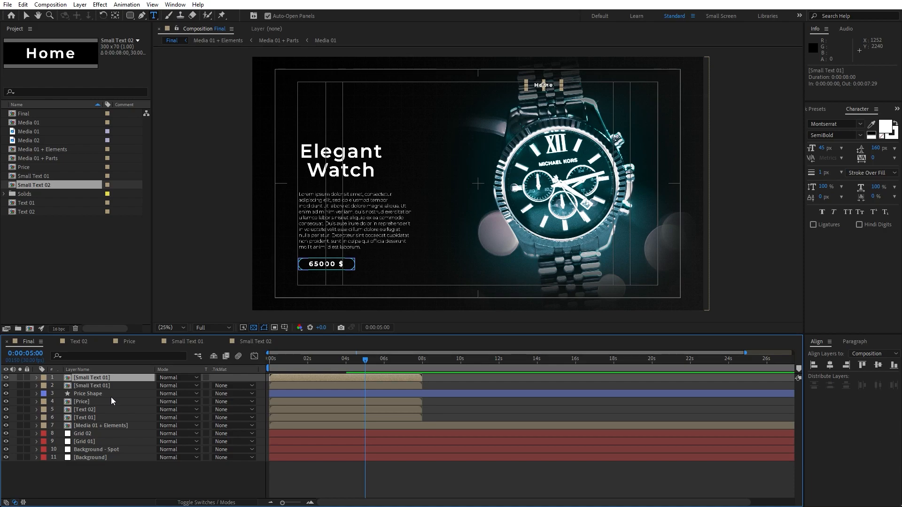
key(shift+Right)
key(shift+Right)
key(shift+Right)
key(shift+Right)
key(shift+Right)
key(shift+Right)
key(shift+Right)
key(shift+Right)
key(shift+Right)
key(shift+Right)
key(shift+Right)
key(shift+Right)
key(shift+Right)
key(shift+Right)
key(shift+Right)
key(shift+Right)
key(shift+Right)
key(shift+Right)
key(shift+Right)
key(shift+Right)
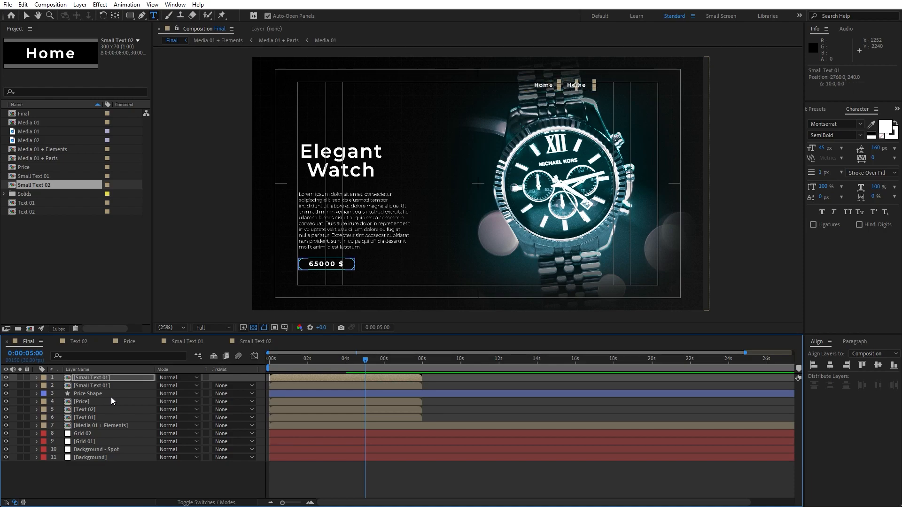
- Replace the copied layer's source with the Small Text 02 composition and duplicate that layer
click(97, 376)
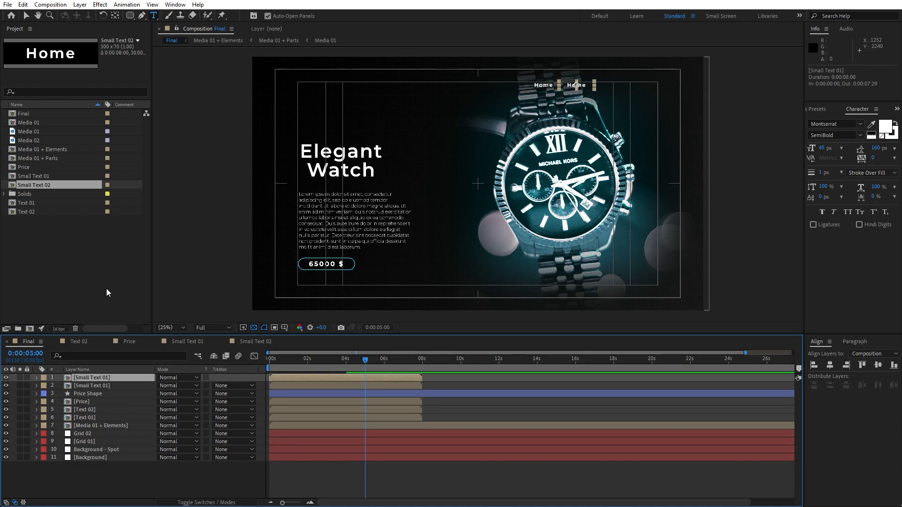
click(39, 187)
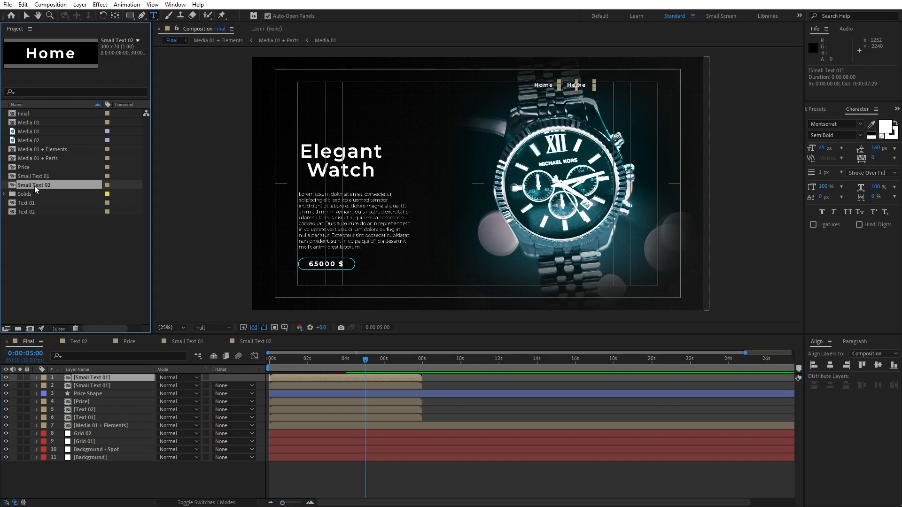
drag(38, 185, 101, 377)
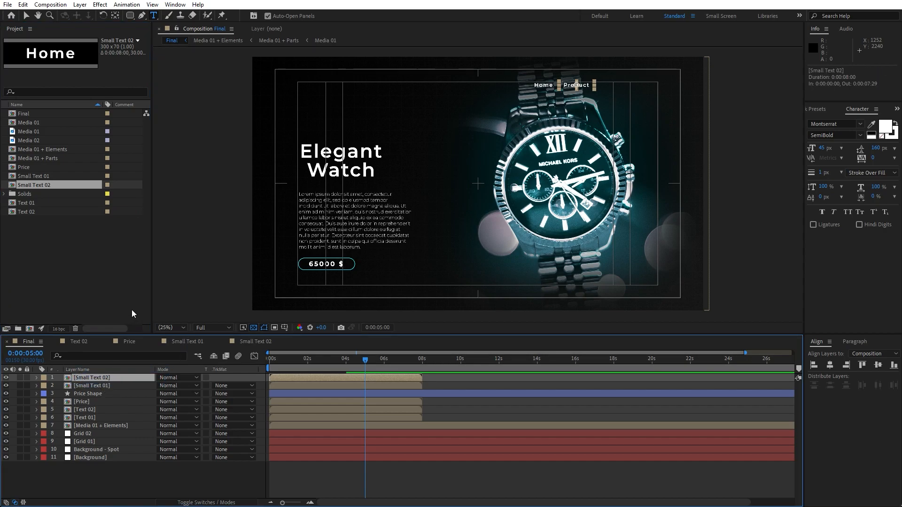
key(ctrl+d)
- Duplicate the Small Text 02 composition in the project, change the copy's text to "About" and return to Final
click(33, 185)
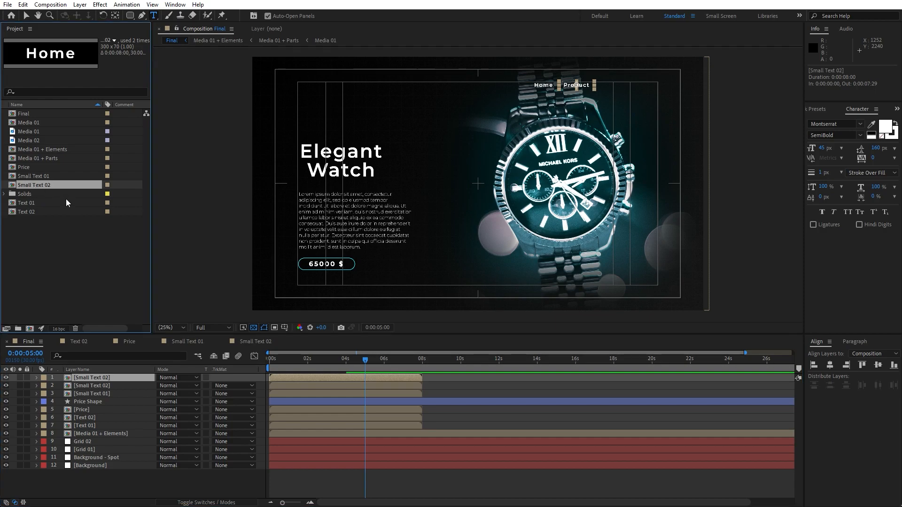
key(ctrl+d)
double_click(49, 194)
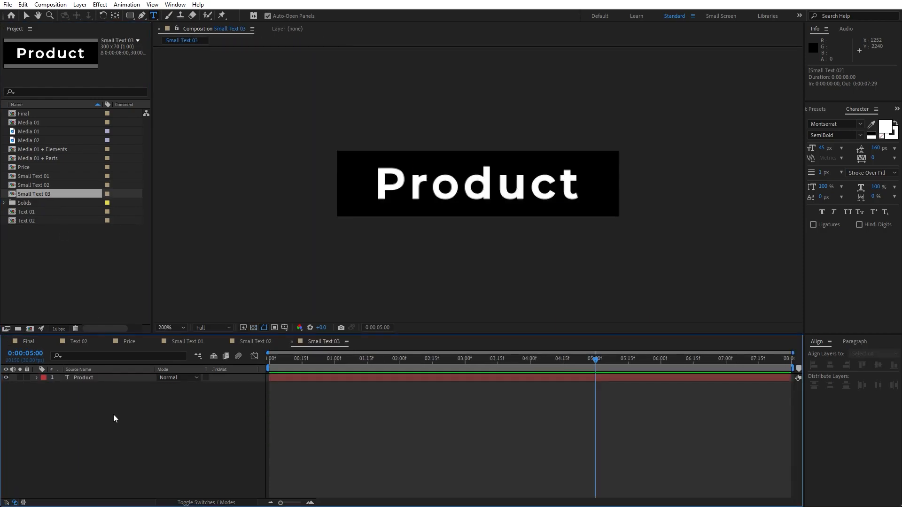
double_click(87, 379)
text(About)
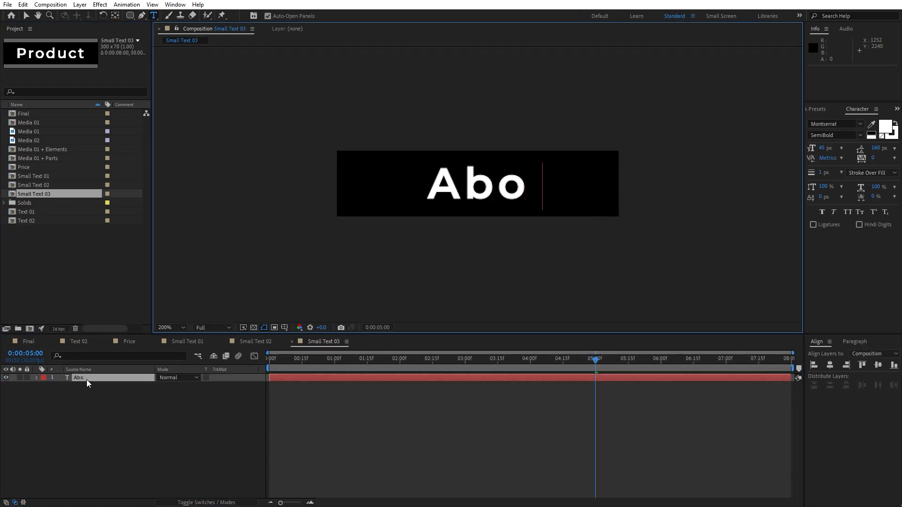
click(97, 432)
click(29, 338)
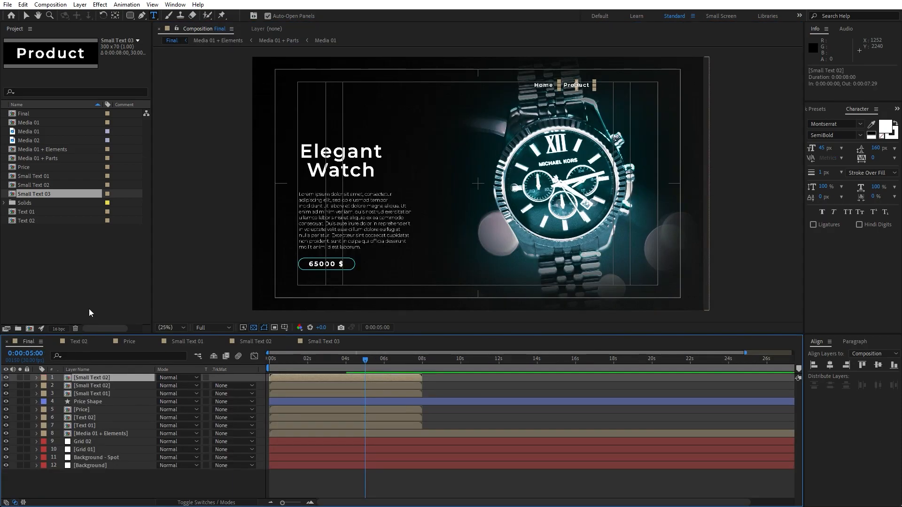
- Replace the topmost Small Text 02 layer's source with Small Text 03, move it about 320 px to the right of Product and preview Final
drag(36, 194, 112, 379)
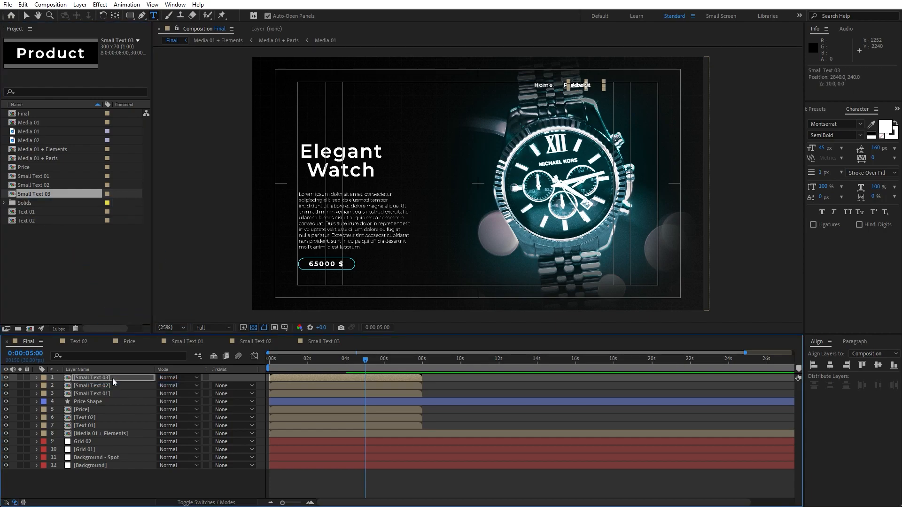
key(shift+Right)
key(shift+Right)
key(shift+Right)
key(shift+Right)
click(138, 476)
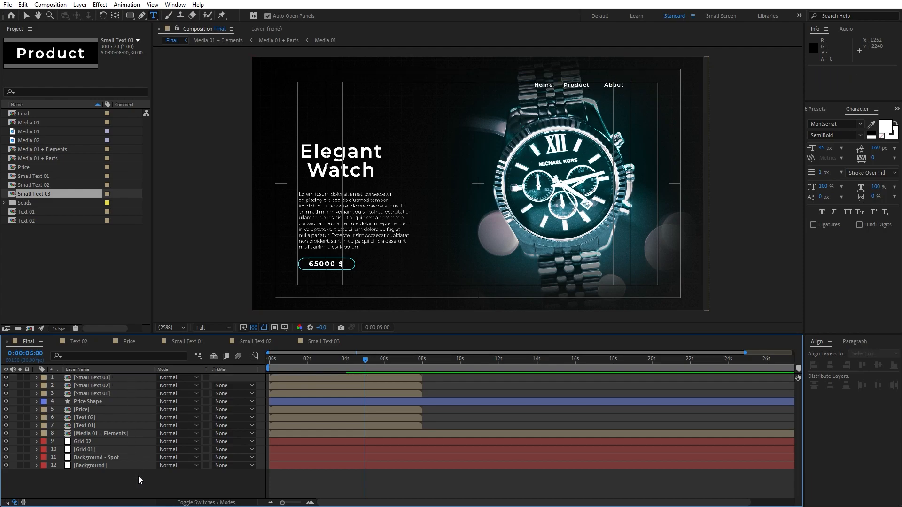
key(space)
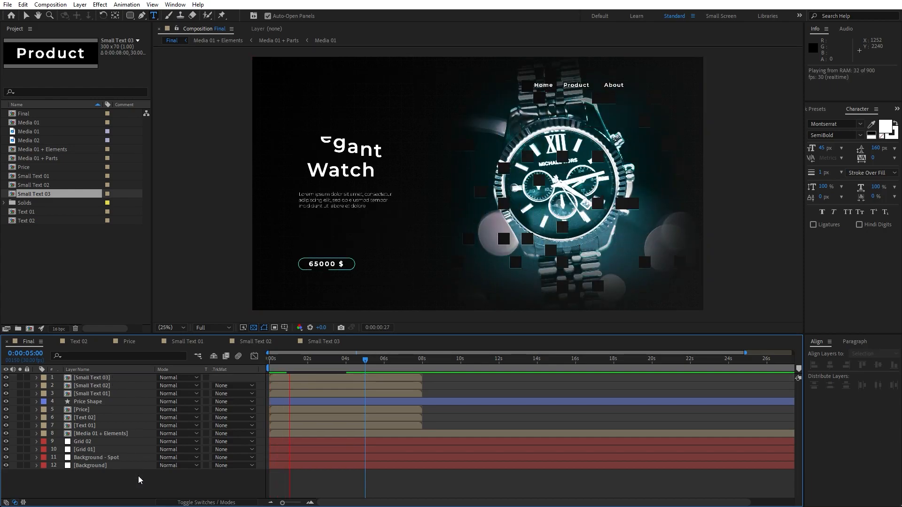
drag(353, 361, 374, 360)
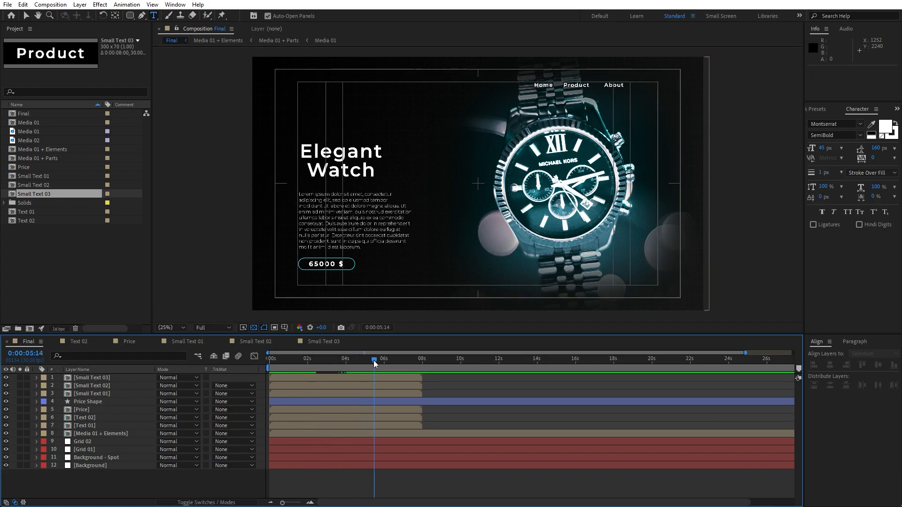
- In the nested Media 01 composition, tilt the watch image about 25° counter-clockwise, scale it to about 60% and preview the change in Final
double_click(105, 434)
double_click(111, 387)
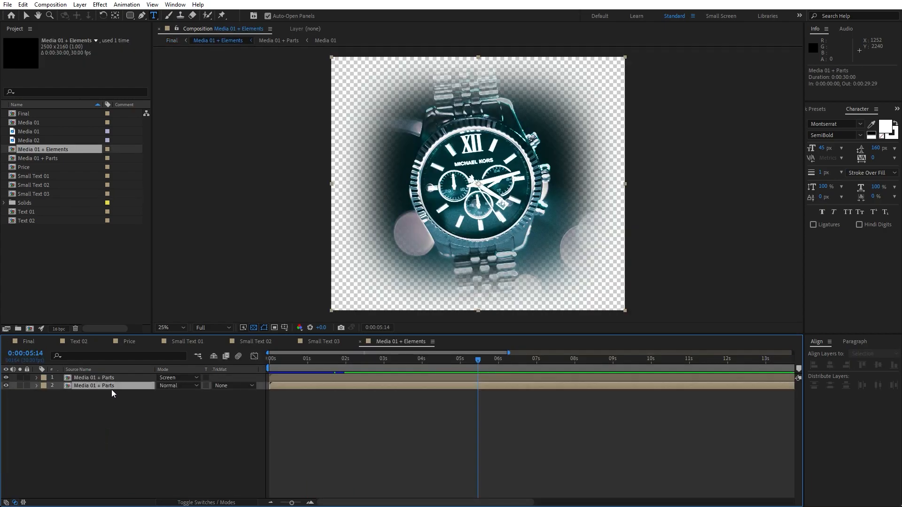
double_click(101, 388)
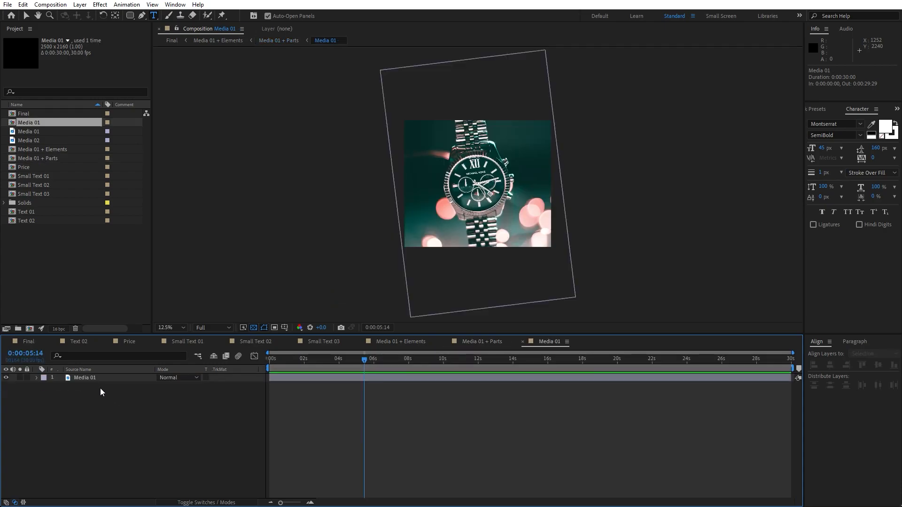
click(93, 377)
key(r)
drag(172, 390, 168, 388)
key(s)
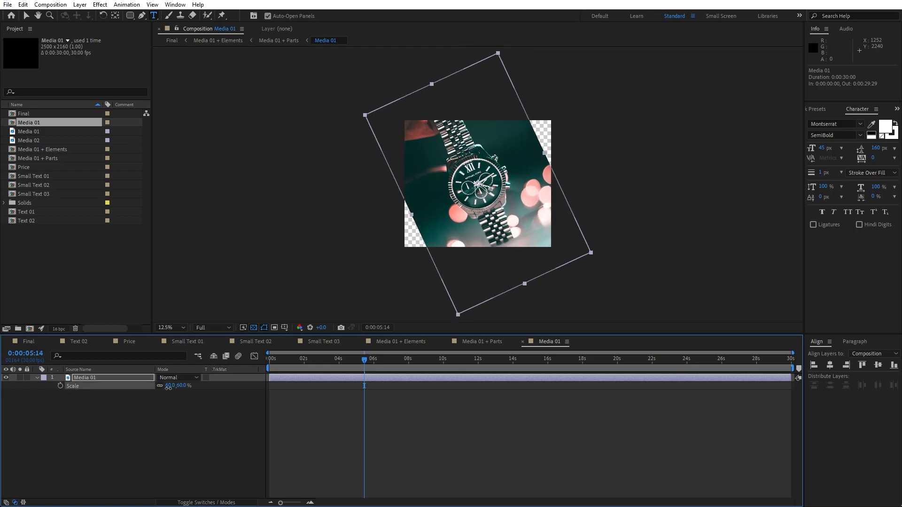
click(29, 341)
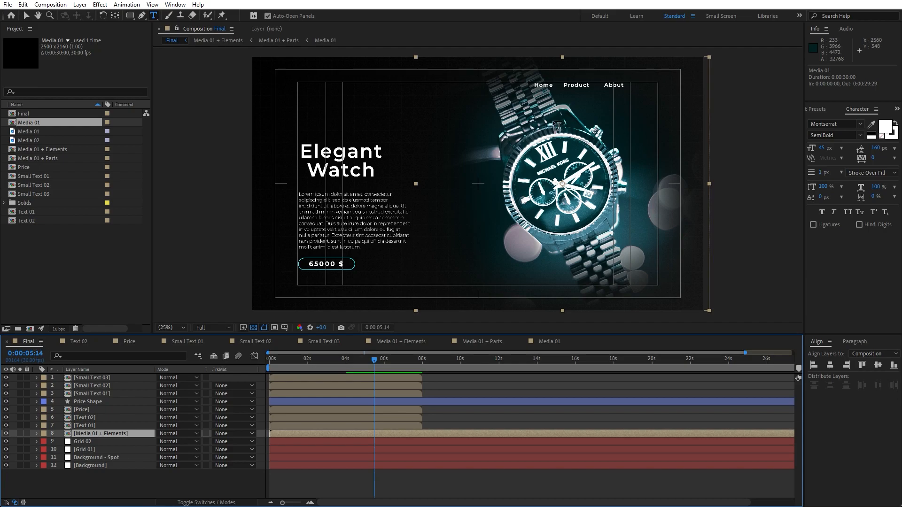
click(233, 483)
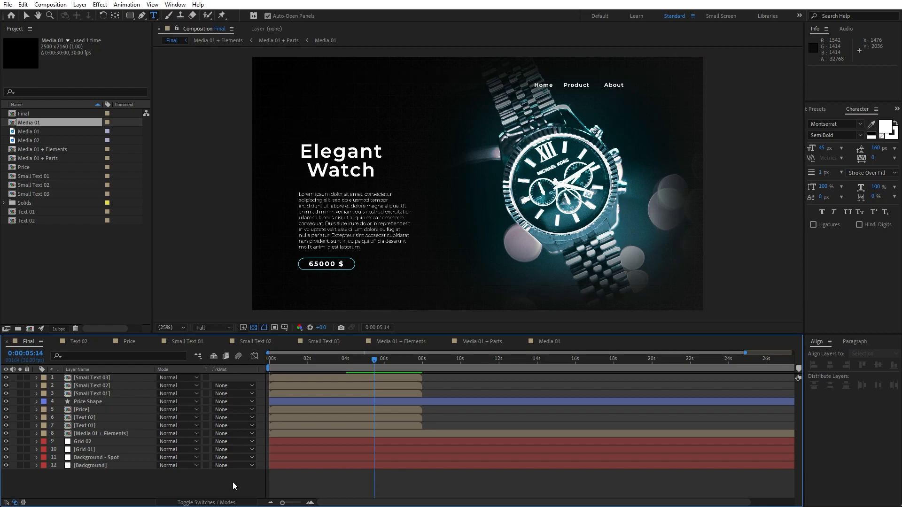
key(space)
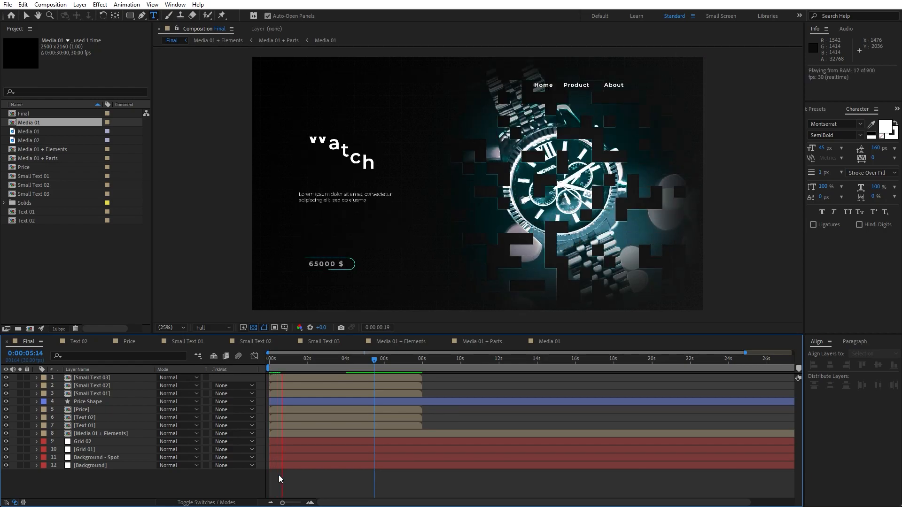
mouse_move(334, 362)
mouse_down()
mouse_move(280, 365)
mouse_move(327, 366)
mouse_up()
- Keyframe the Small Text 01 layer's opacity from 0% at the composition start to 100% at frame 20
click(100, 394)
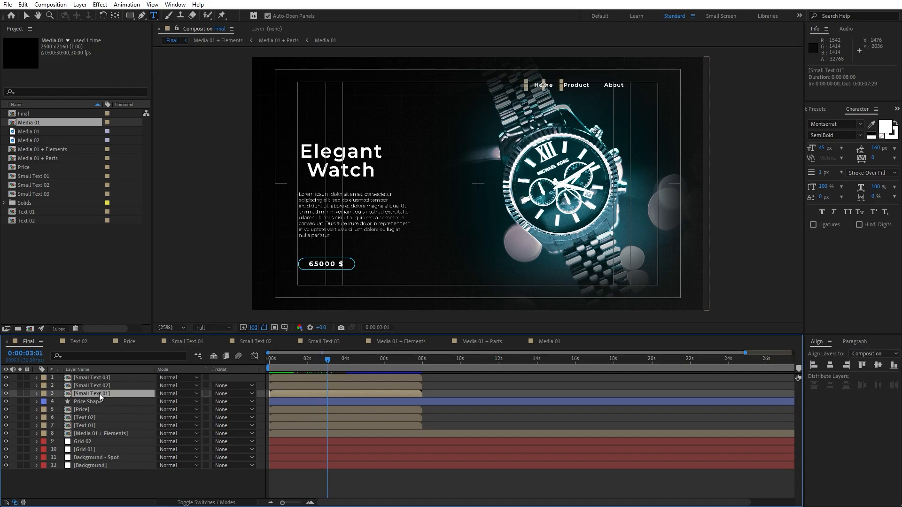
key(Home)
drag(282, 503, 296, 502)
key(t)
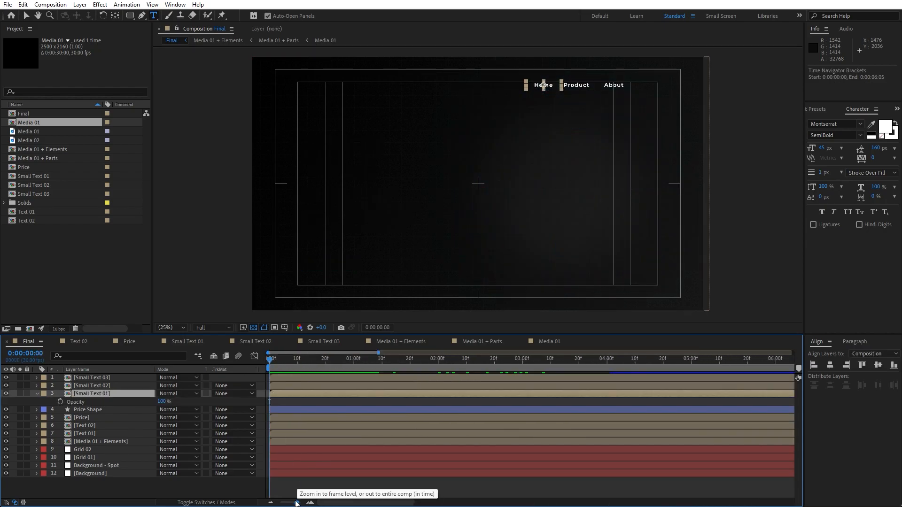
click(60, 402)
drag(162, 401, 23, 398)
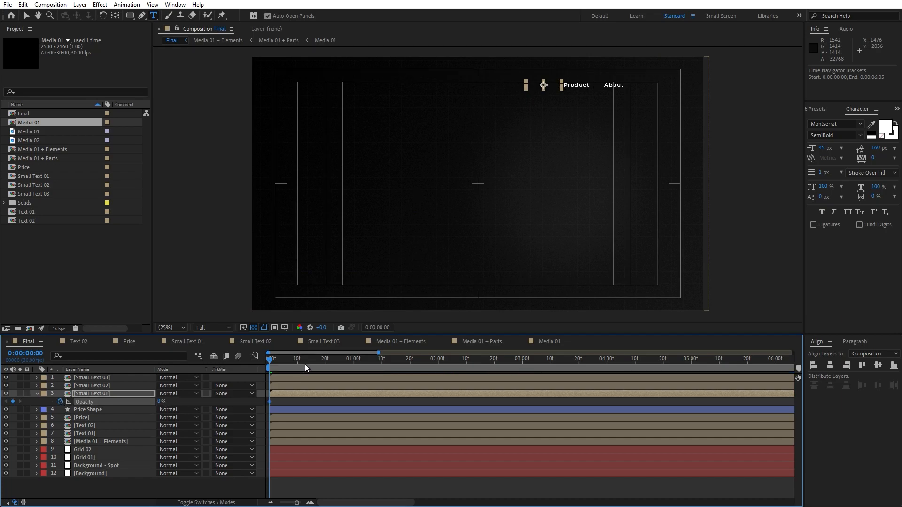
drag(295, 365, 325, 365)
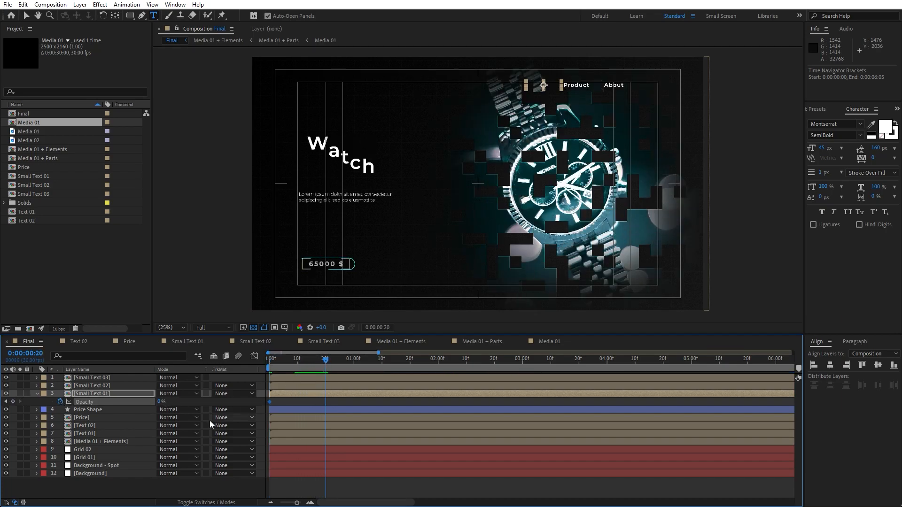
click(160, 403)
text(100)
key(Return)
- Copy the Small Text 01 opacity keyframes onto the Small Text 02 and Small Text 03 layers at the composition start
click(89, 401)
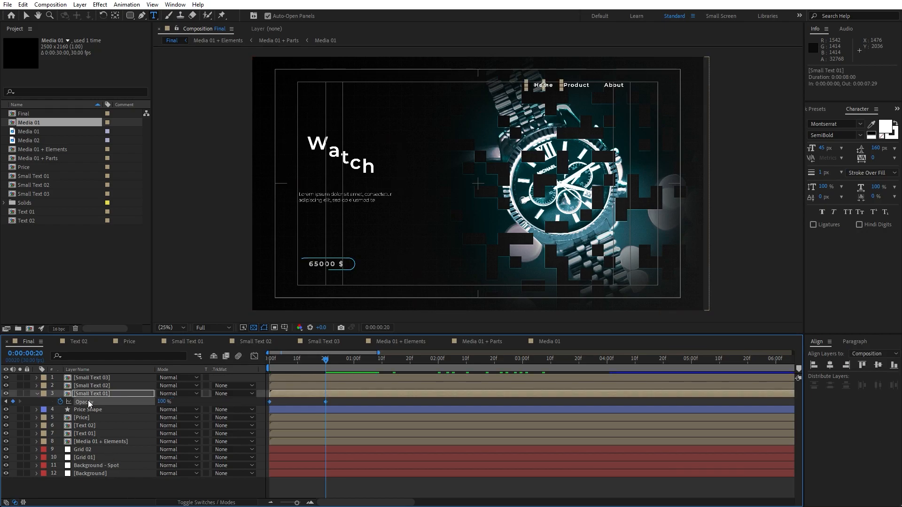
click(89, 389)
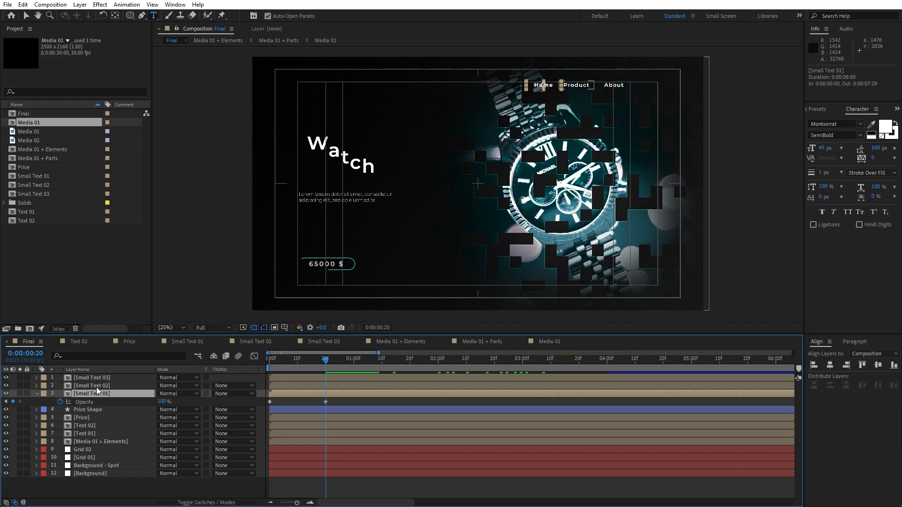
click(97, 386)
ctrl+click(98, 378)
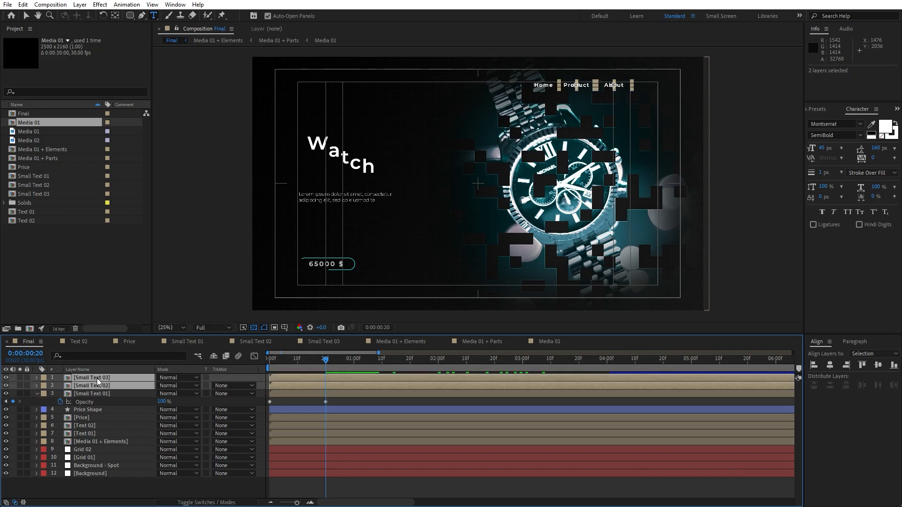
key(t)
drag(283, 359, 244, 361)
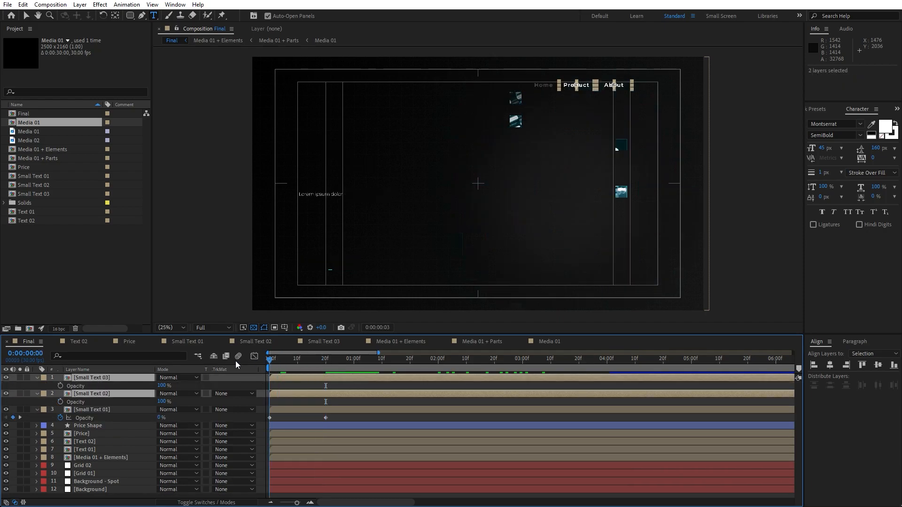
key(ctrl+v)
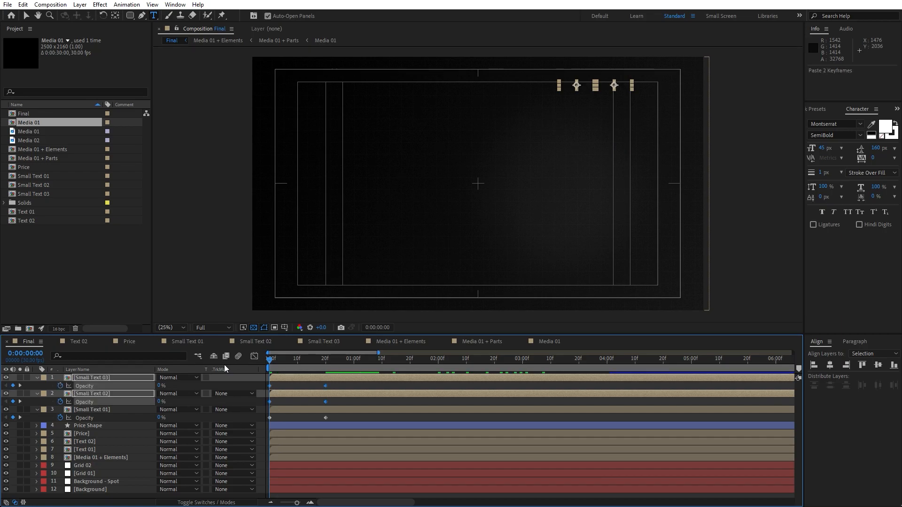
- Stagger Small Text 02 to start at about frame 14 and Small Text 03 at 1 second, and lengthen the menu texts' opacity fades
click(115, 441)
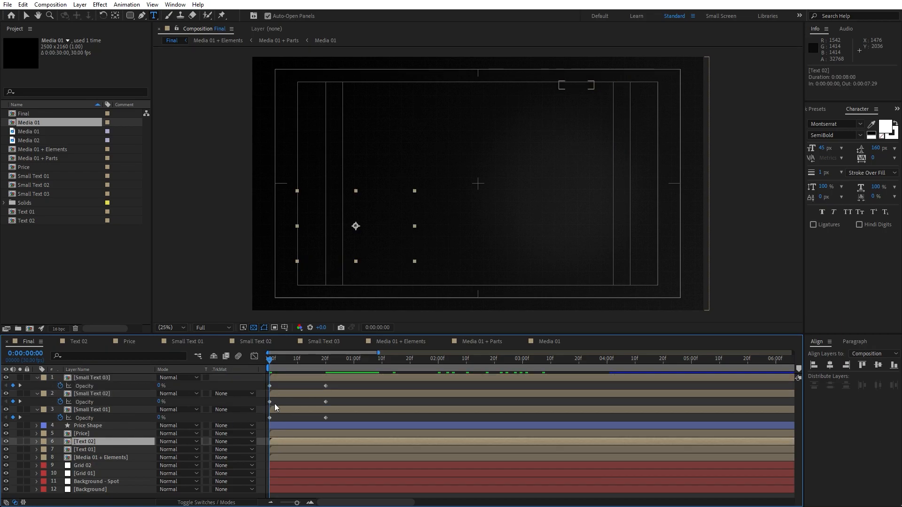
drag(282, 395, 309, 394)
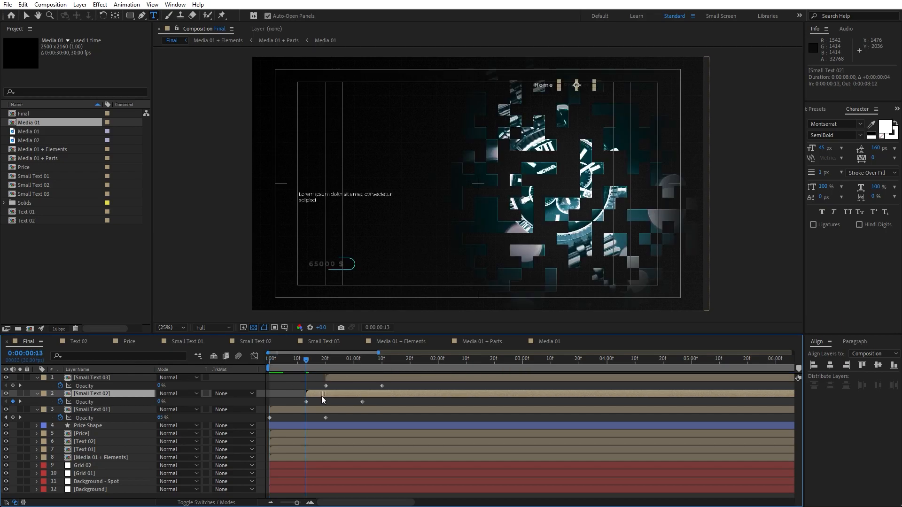
drag(321, 395, 425, 386)
drag(365, 402, 373, 402)
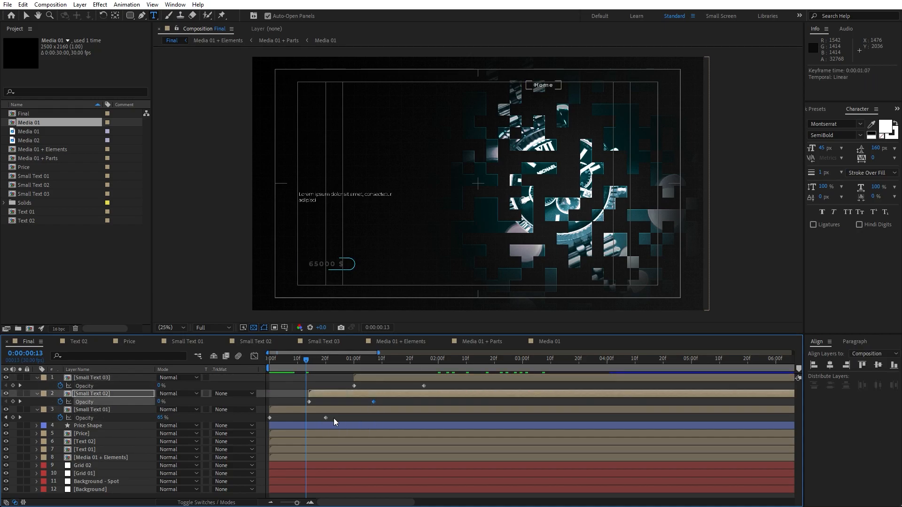
mouse_move(325, 418)
mouse_down()
mouse_move(340, 422)
mouse_move(337, 412)
mouse_up()
key(space)
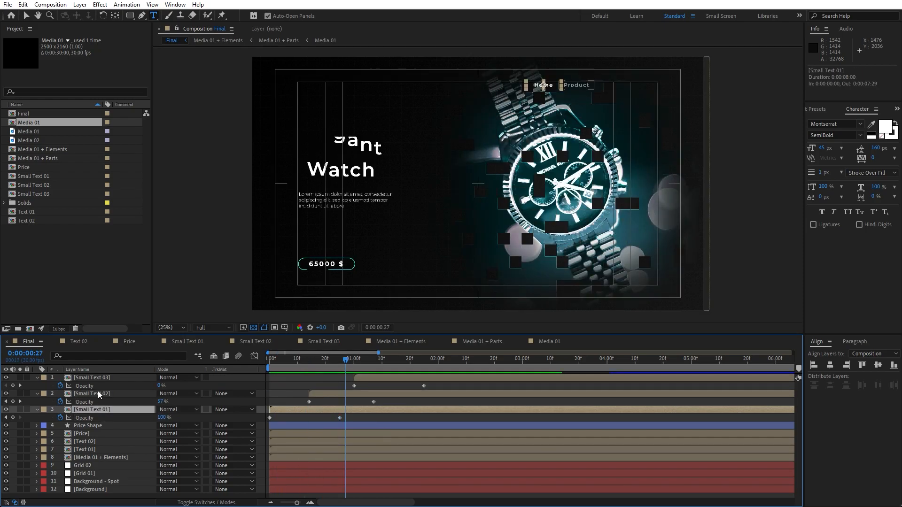
- Shift the Home, Product and About layers together about 40 px to the right and preview the composition
shift+click(97, 378)
key(shift+Left)
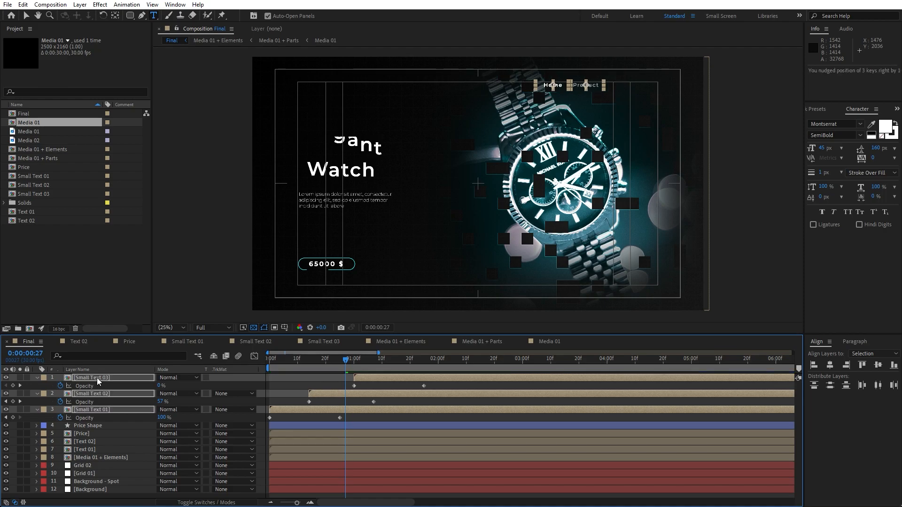
key(shift+Right)
key(space)
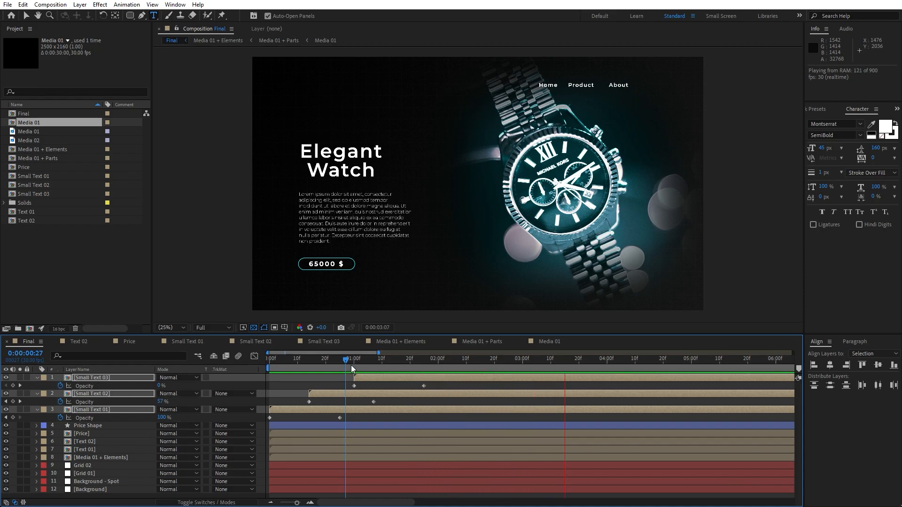
drag(358, 359, 609, 379)
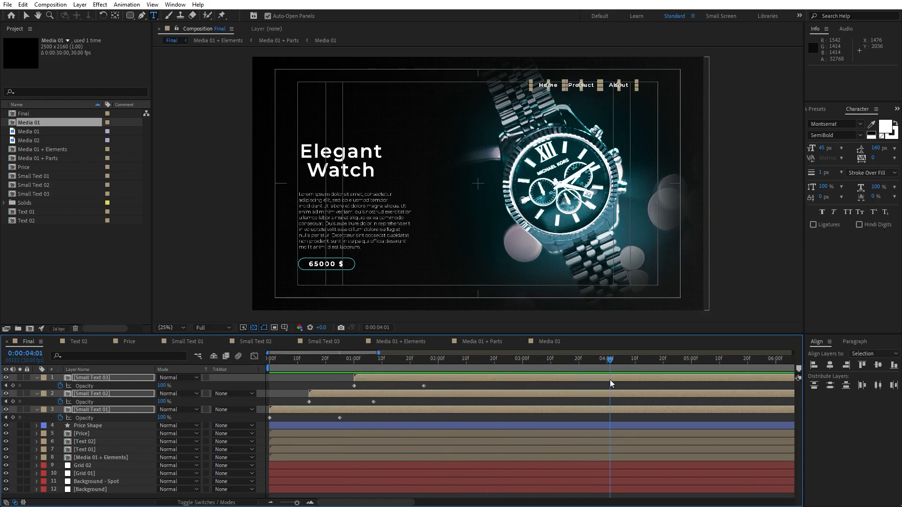
- Draw a horizontal Pen tool line about 800 px long with a 2 px white stroke between the Elegant Watch title and the paragraph
key(v)
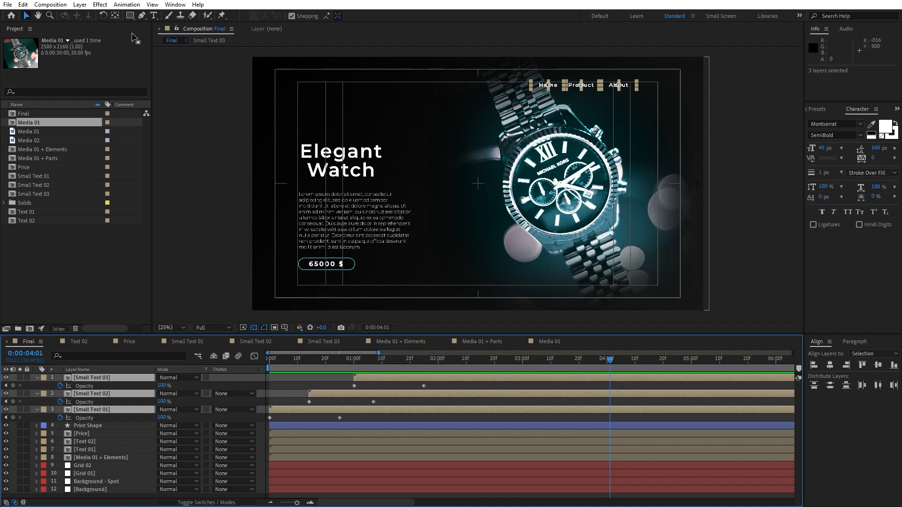
click(141, 16)
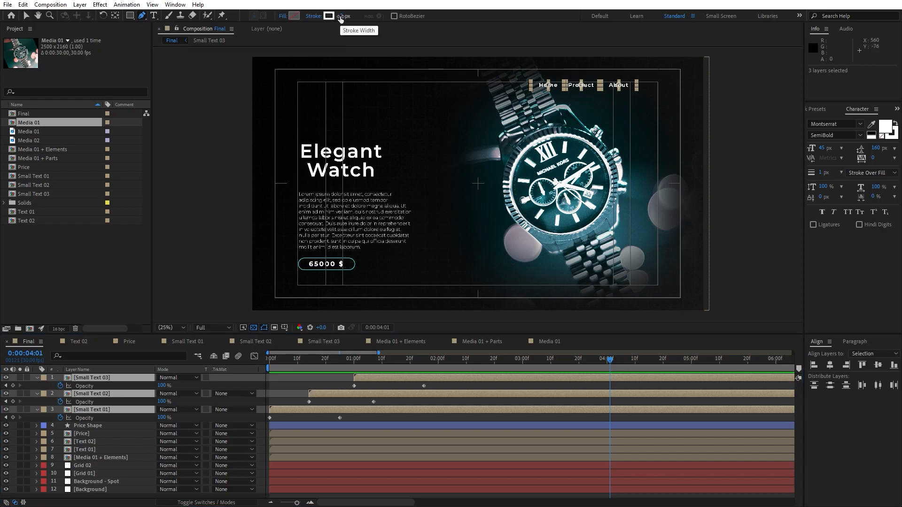
scroll(324, 165, up, 2)
key(space)
drag(275, 212, 463, 216)
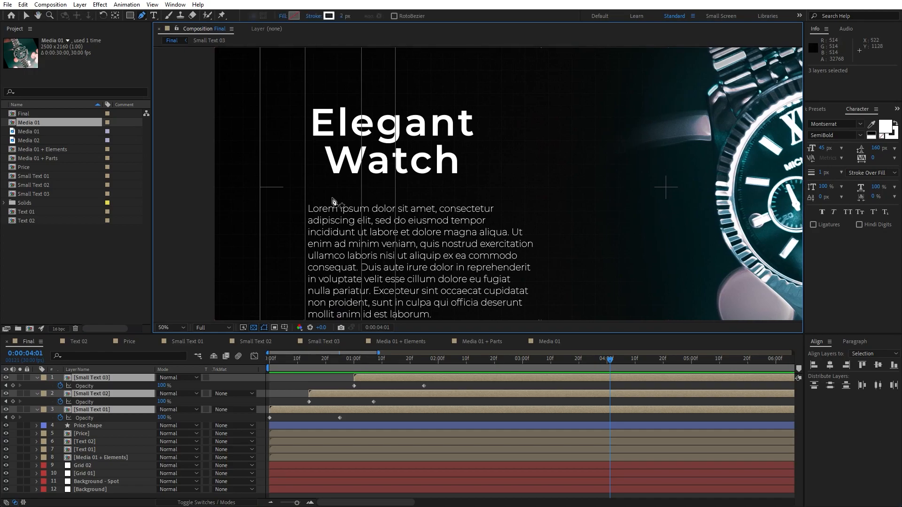
click(302, 186)
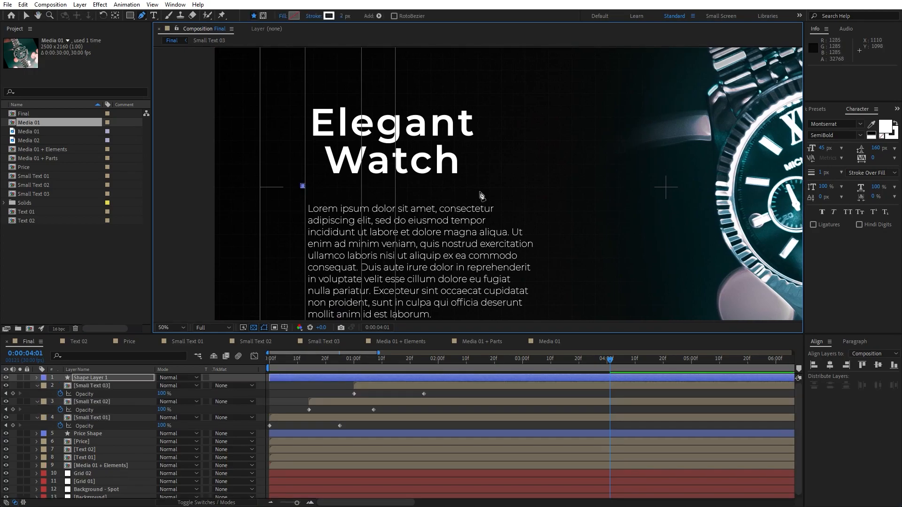
click(489, 186)
- Rename the new line's shape layer to "Middle Line" and add Trim Paths to its contents
key(Return)
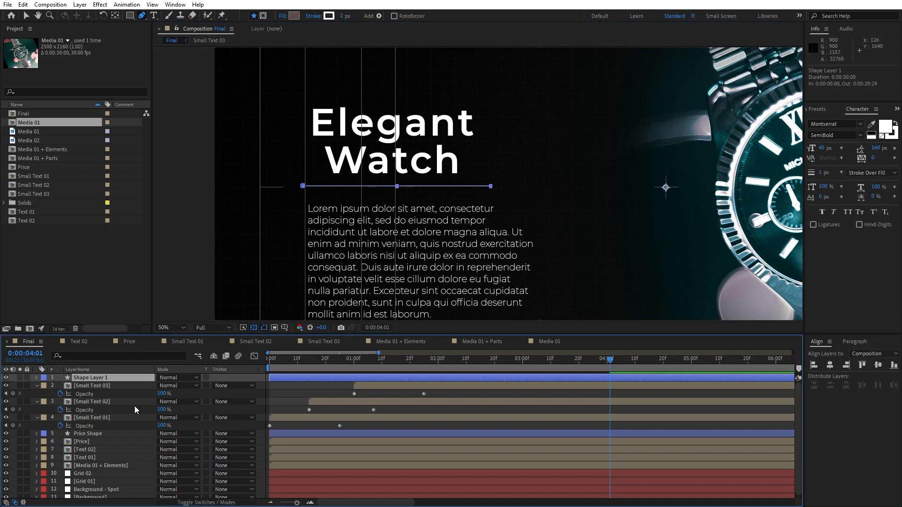
text(Middle Line)
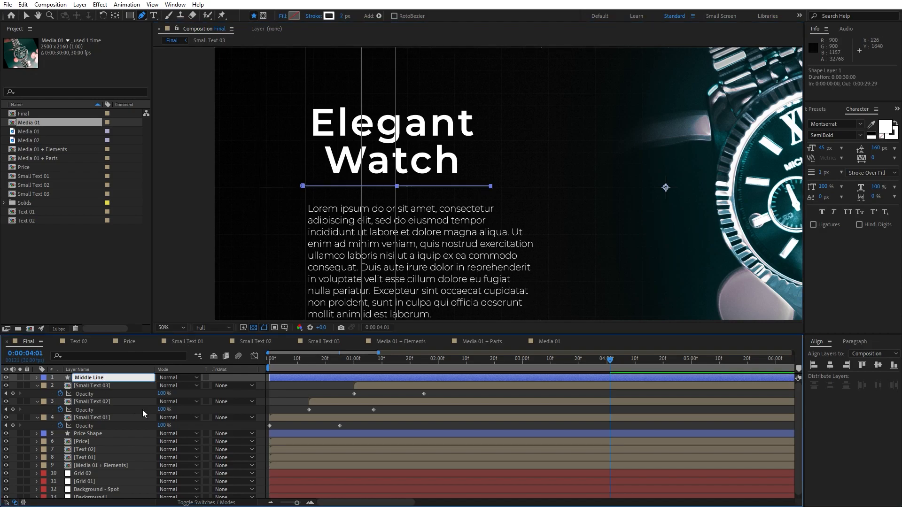
click(102, 387)
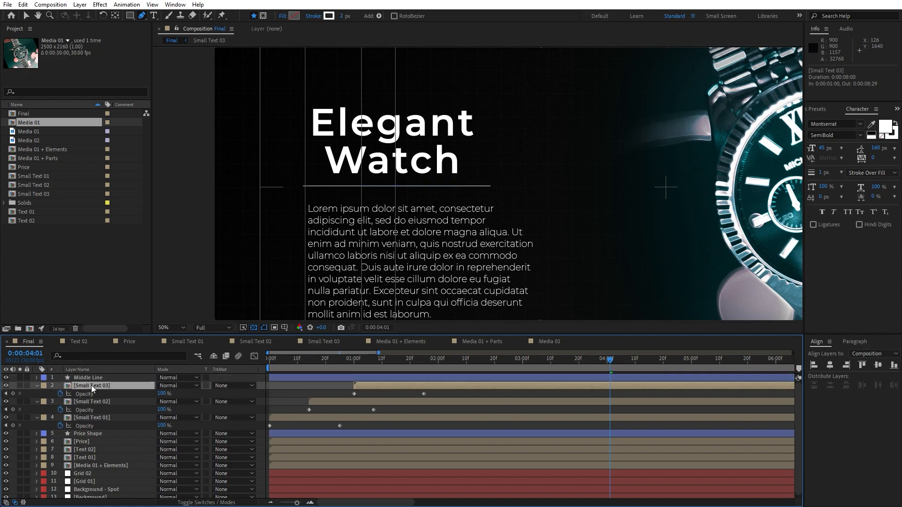
click(37, 379)
click(251, 386)
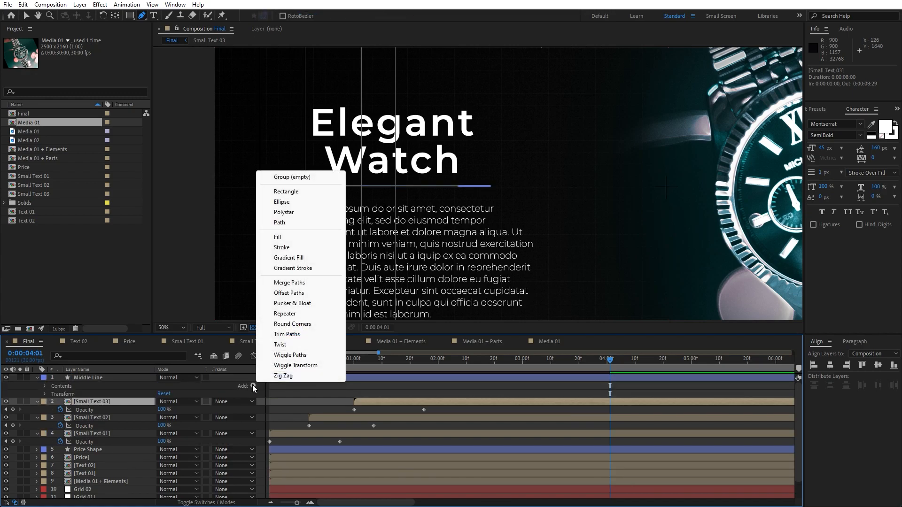
click(289, 344)
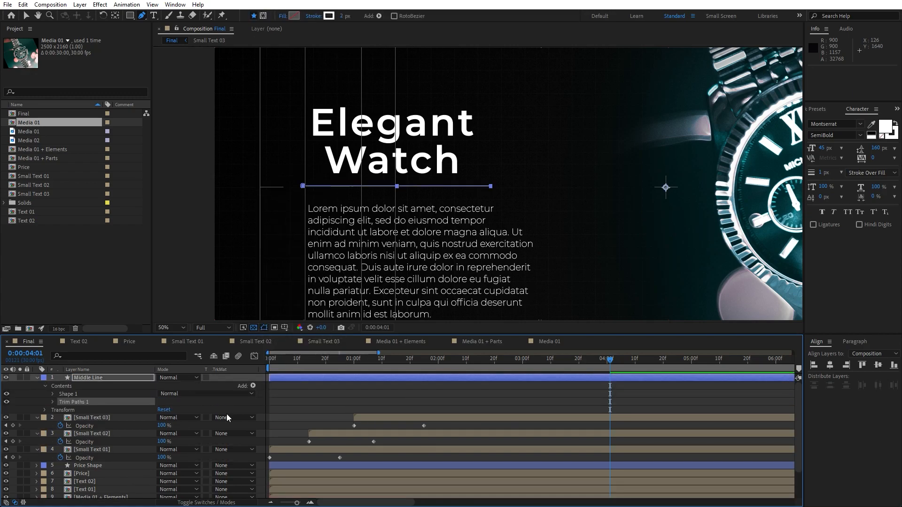
- Keyframe Middle Line's Trim Paths Start at 0% and End at 100% at 0:00:02:20
click(52, 402)
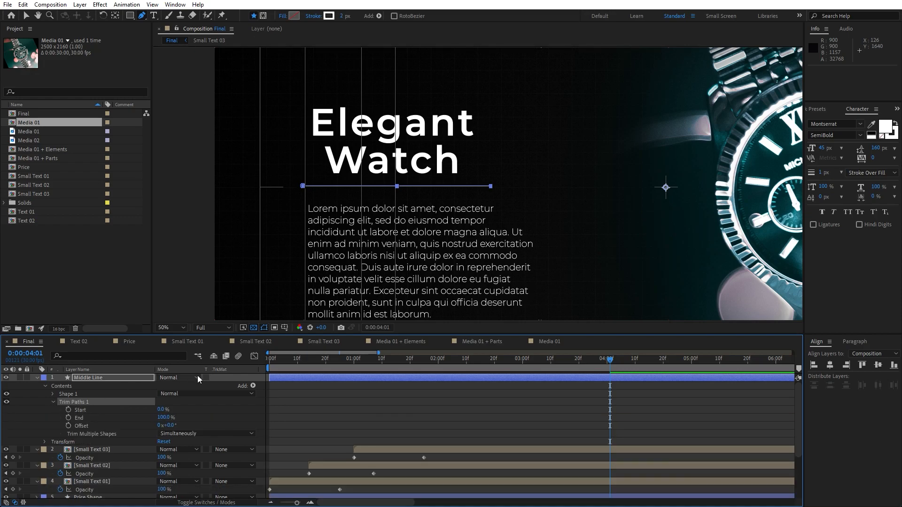
drag(385, 362, 494, 377)
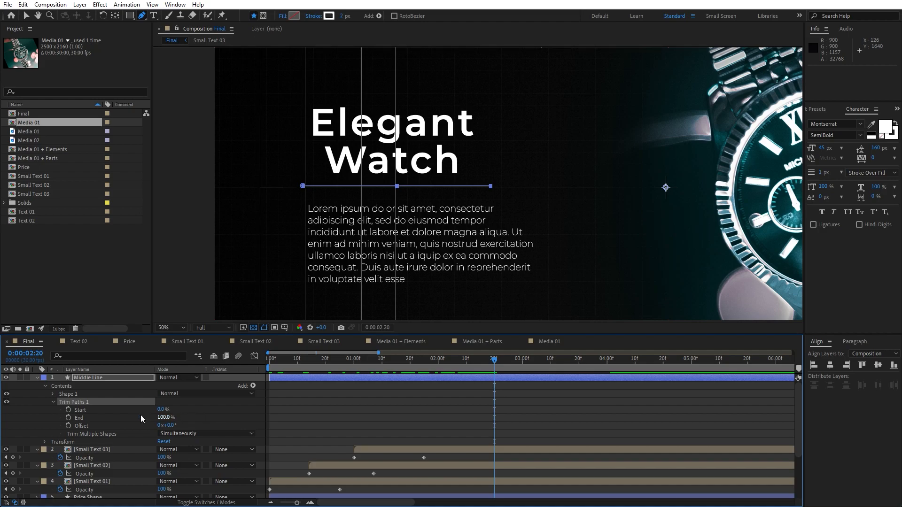
click(69, 410)
click(69, 418)
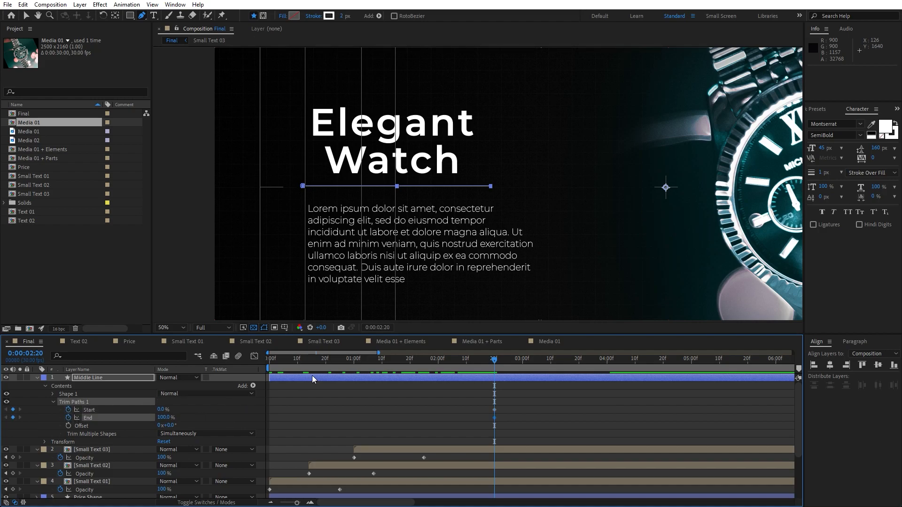
- Set Middle Line's Trim Paths Start and End both to 50% at the first frame
drag(342, 362, 150, 379)
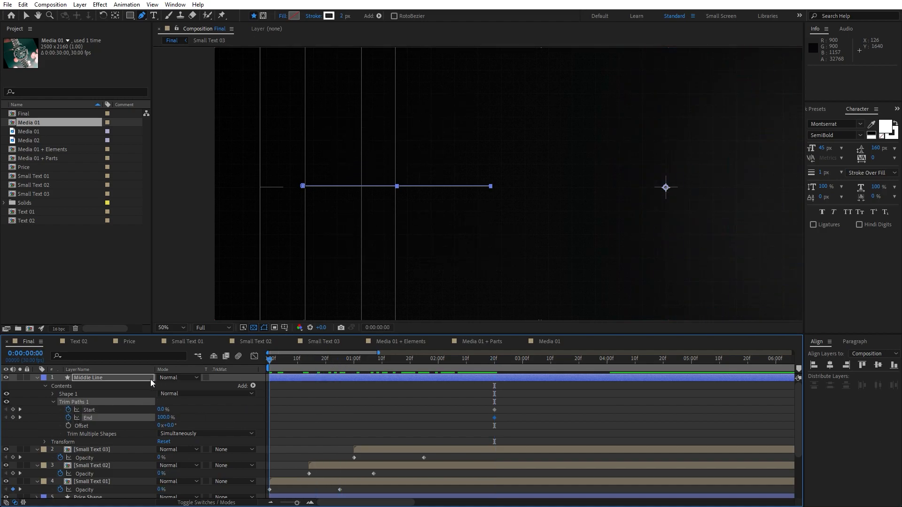
click(162, 410)
text(50)
click(162, 418)
text(50)
- Ease Middle Line's four Start and End keyframes and reshape their speed curve for a fast opening and slow finish
mouse_move(270, 436)
mouse_down()
mouse_move(338, 413)
mouse_move(521, 396)
mouse_move(272, 418)
mouse_move(259, 440)
mouse_up()
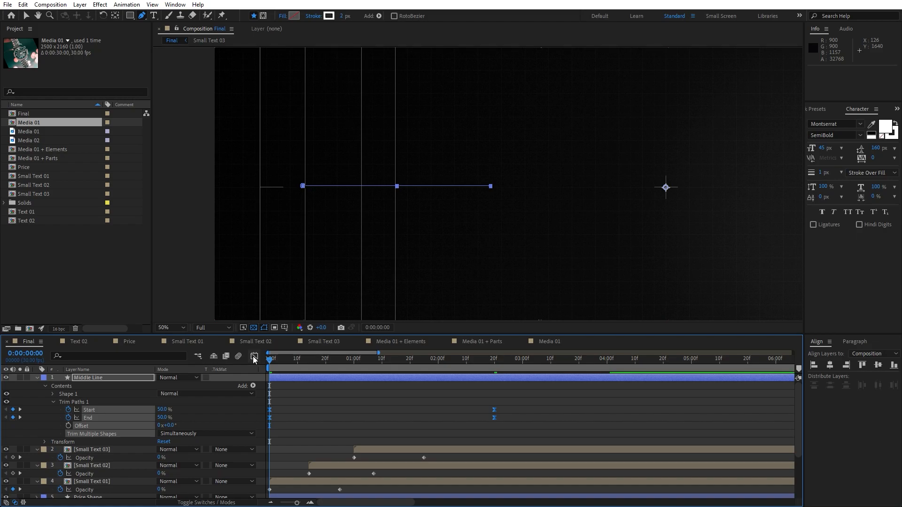
click(253, 356)
drag(520, 416, 361, 432)
click(255, 359)
- Lower the composition's preview resolution to Half and play back the divider line animation
click(228, 328)
click(228, 361)
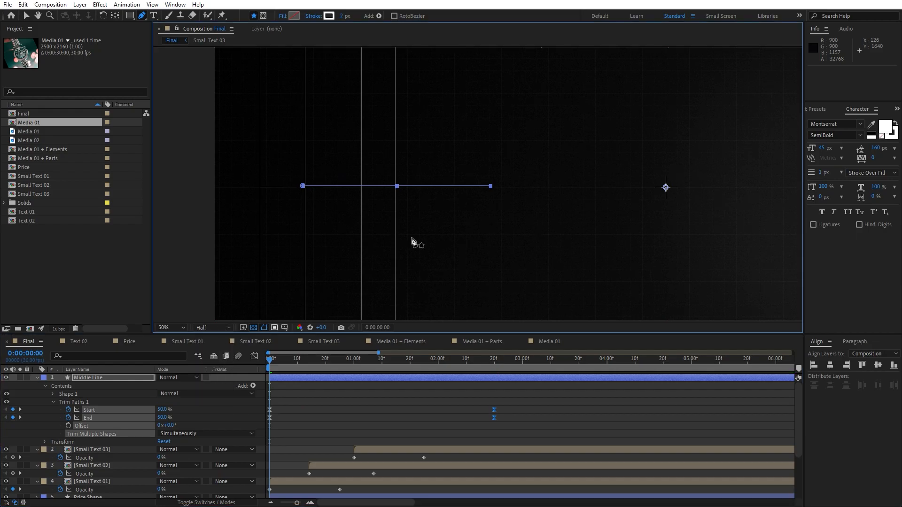
scroll(423, 240, down, 2)
key(space)
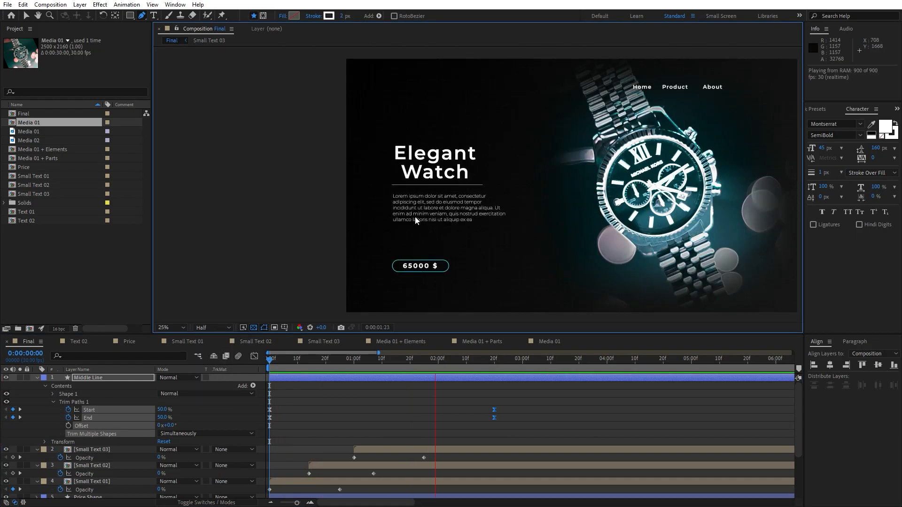
click(388, 363)
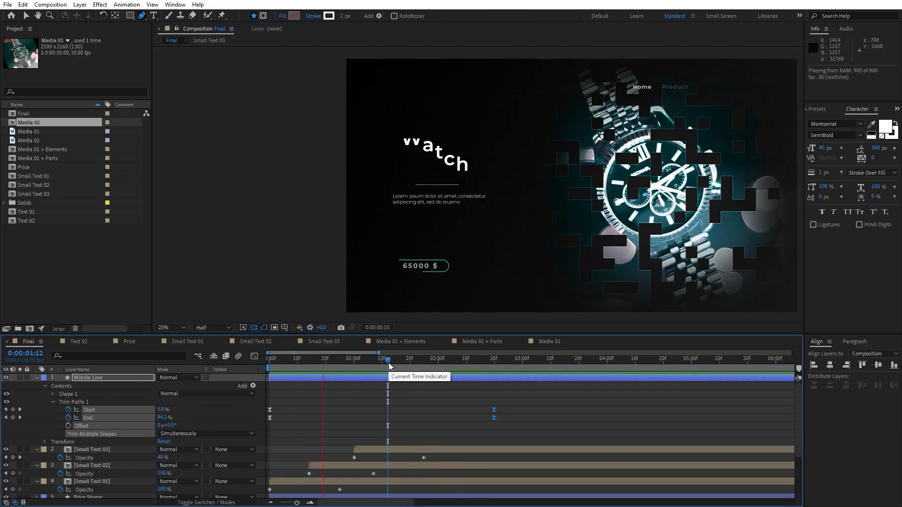
key(space)
- At 0:00:01:20, move the Text 01 title layer up to Y position 812, clear of the divider line
drag(389, 363, 410, 363)
click(36, 379)
click(100, 455)
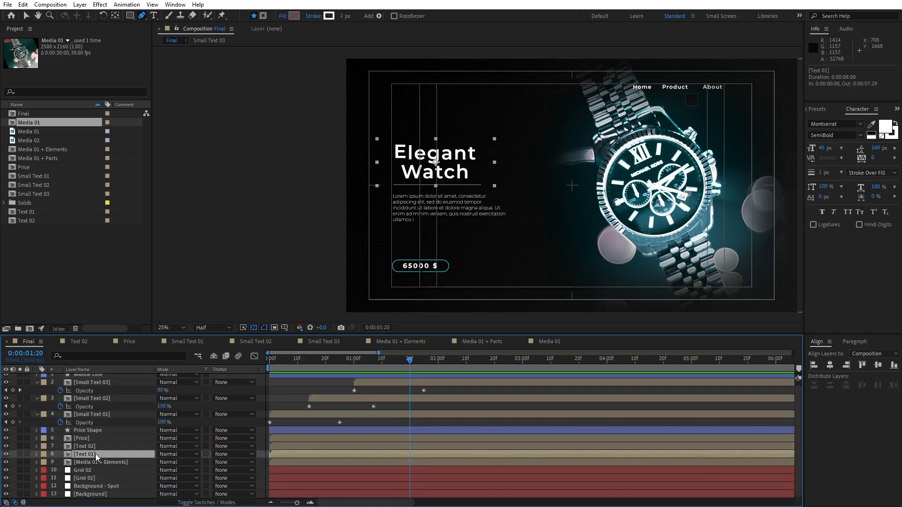
key(shift+Up)
key(shift+Up)
key(shift+Up)
key(shift+Up)
key(shift+Up)
key(shift+Up)
key(shift+Up)
key(shift+Up)
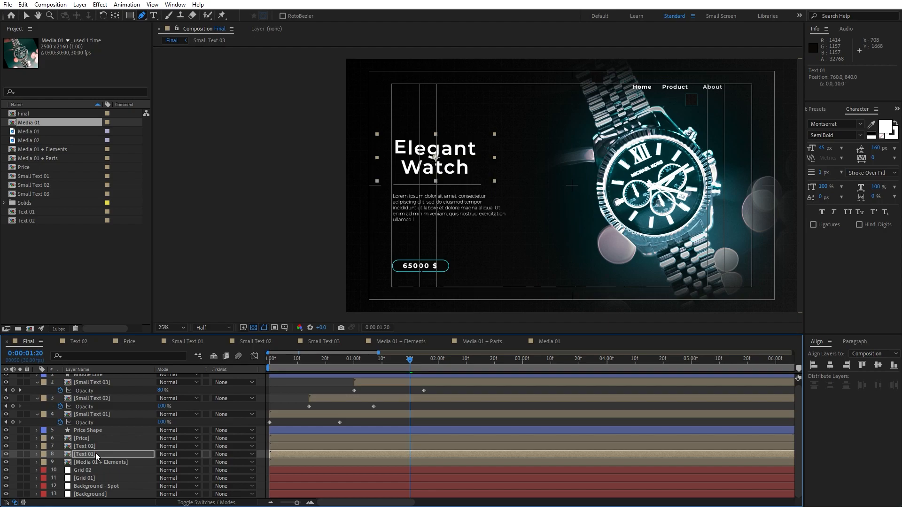
key(Down)
key(Down)
key(Down)
key(Down)
key(Down)
key(Down)
key(Down)
key(Down)
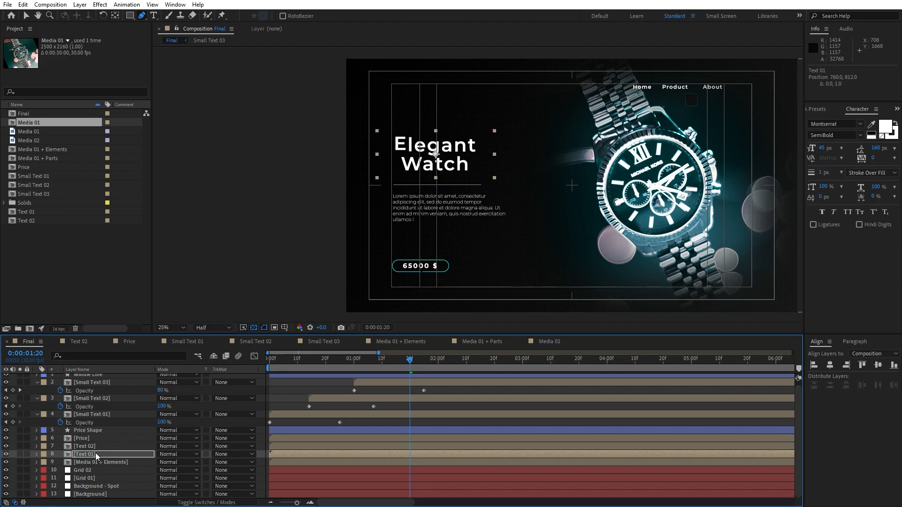
- Nudge Middle Line slightly up between the title and the paragraph, and preview the composition
click(97, 449)
click(96, 375)
key(Up)
key(Up)
key(Up)
key(Up)
key(Up)
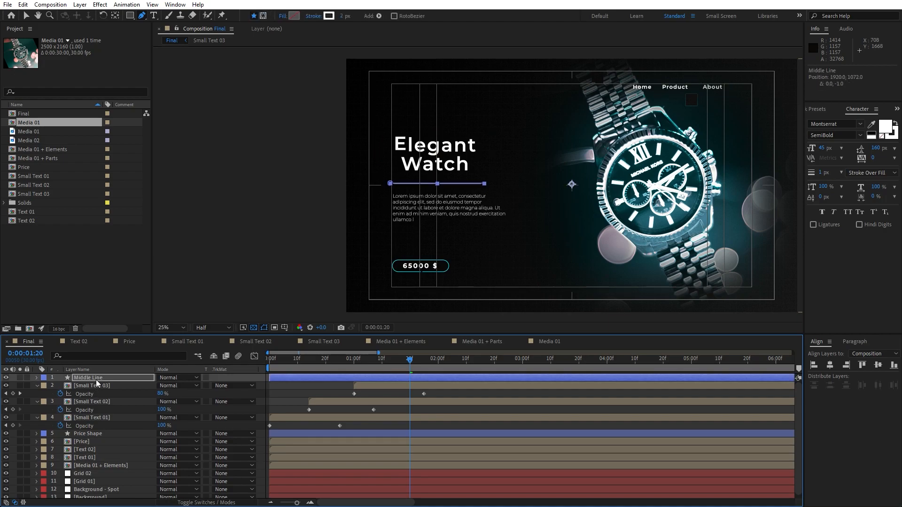
key(space)
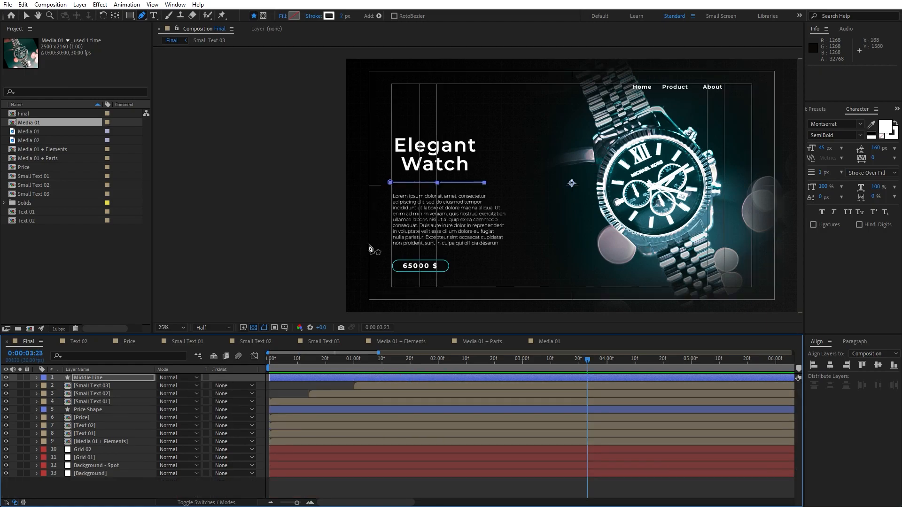
- Set Middle Line's stroke width to 1 px
click(179, 328)
click(177, 337)
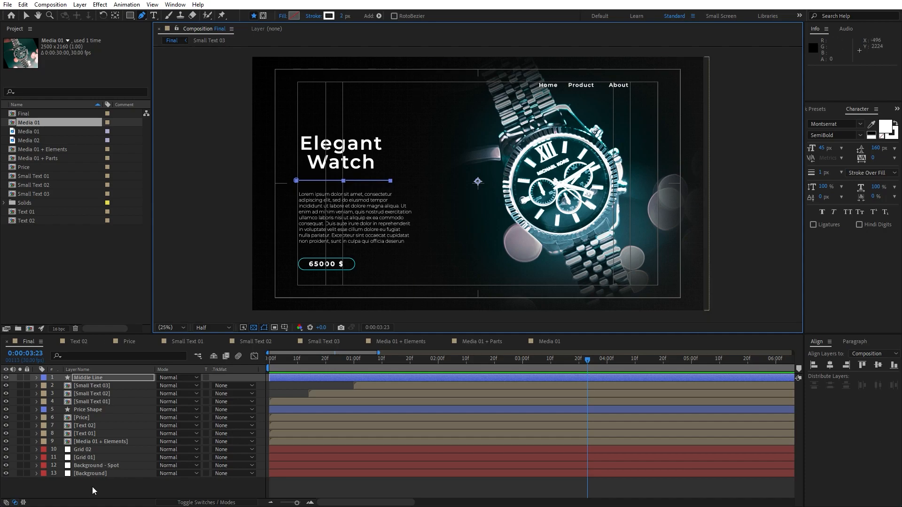
click(342, 17)
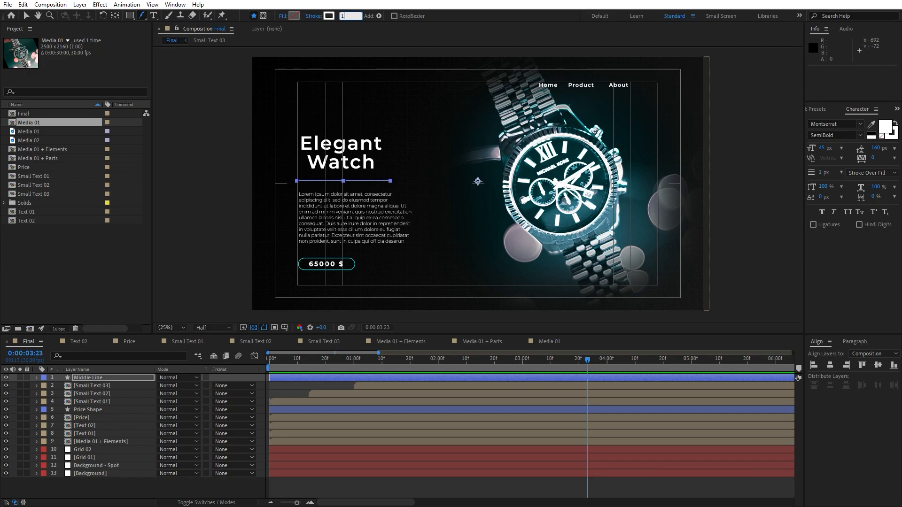
text(1)
click(127, 489)
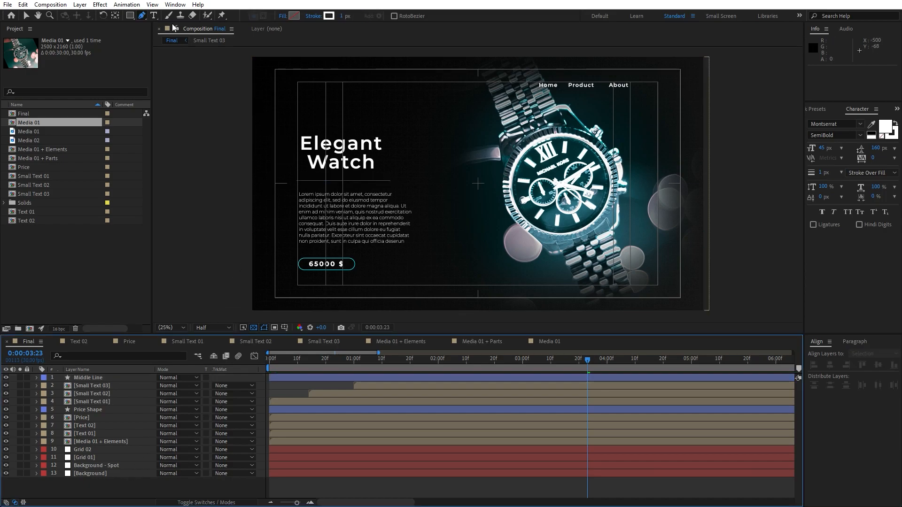
- Draw a vertical Pen tool line about 1200 px long on the outer left safe margin and name its layer "Left Line"
click(276, 131)
click(276, 273)
click(118, 380)
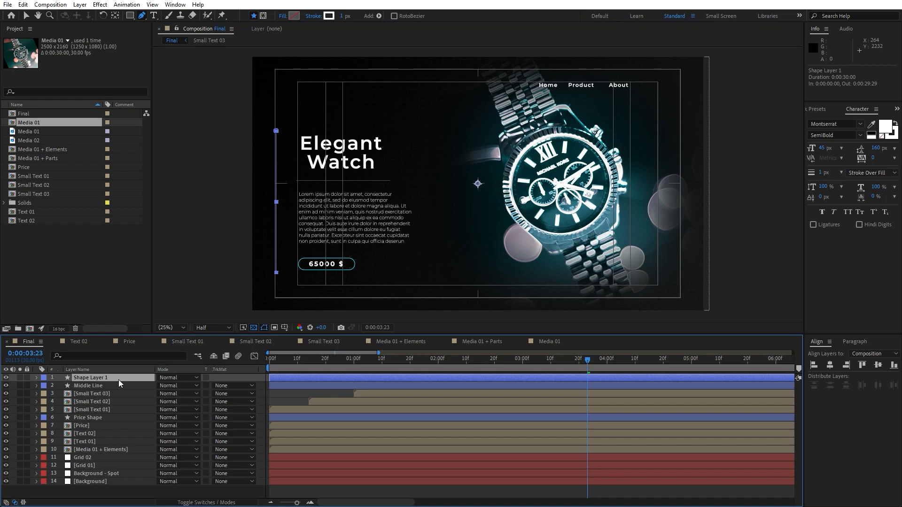
key(Return)
text(Left L)
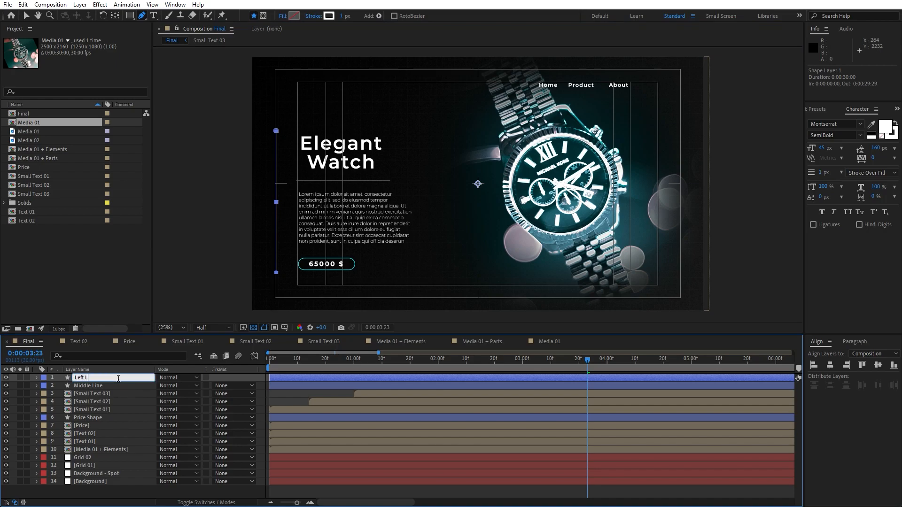
text(ine)
key(Return)
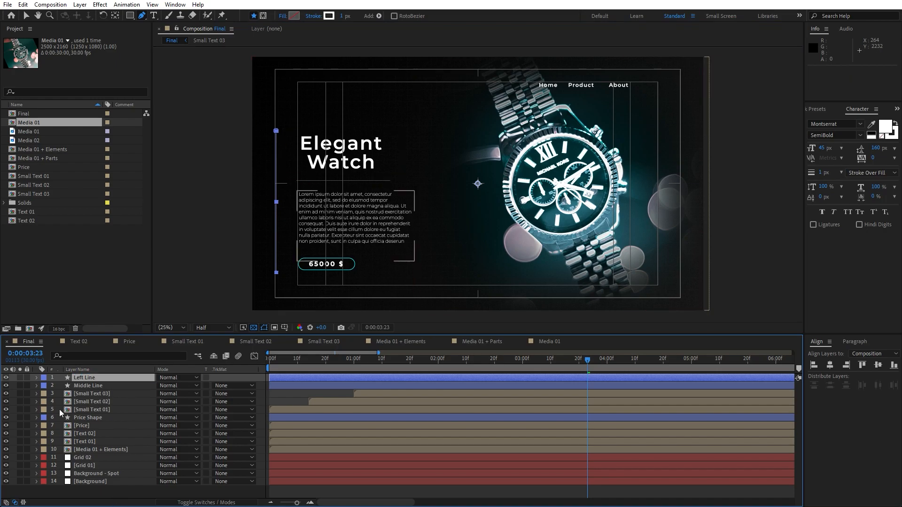
- Add Trim Paths to Left Line's contents and expand its properties
click(37, 377)
click(253, 385)
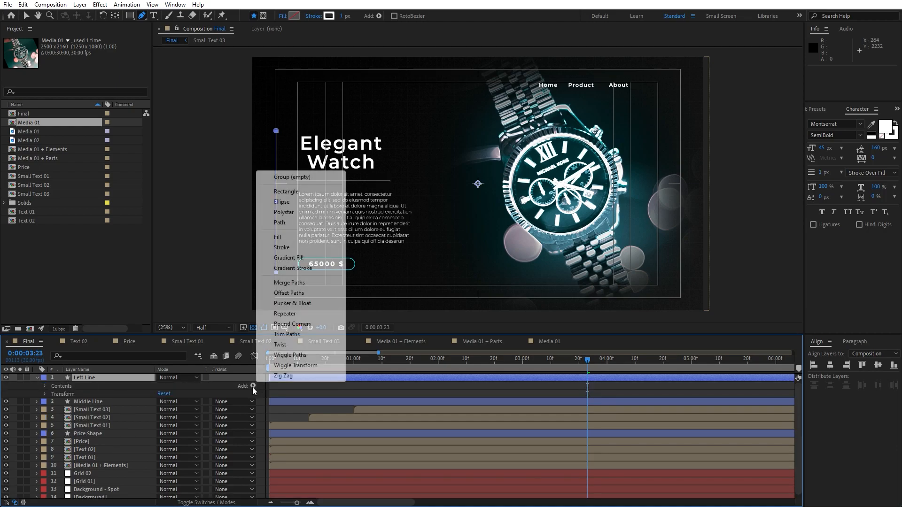
click(295, 346)
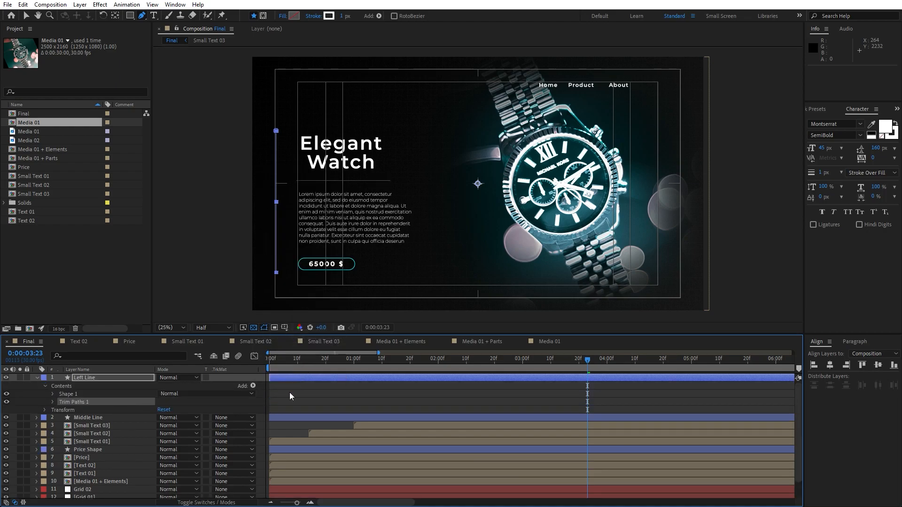
click(53, 402)
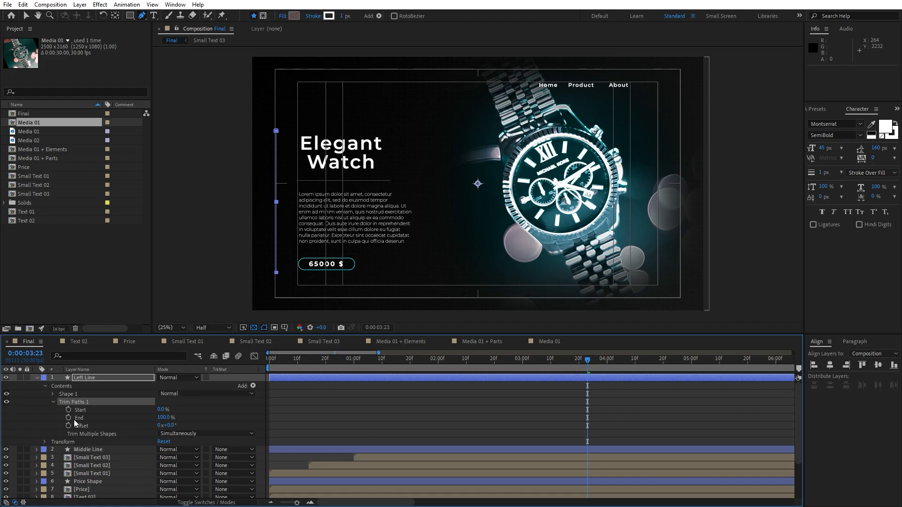
- Animate Left Line's Trim Paths End from 0% at the first frame to 100% at 0:00:04:10 and preview it
key(Home)
click(164, 417)
key(Return)
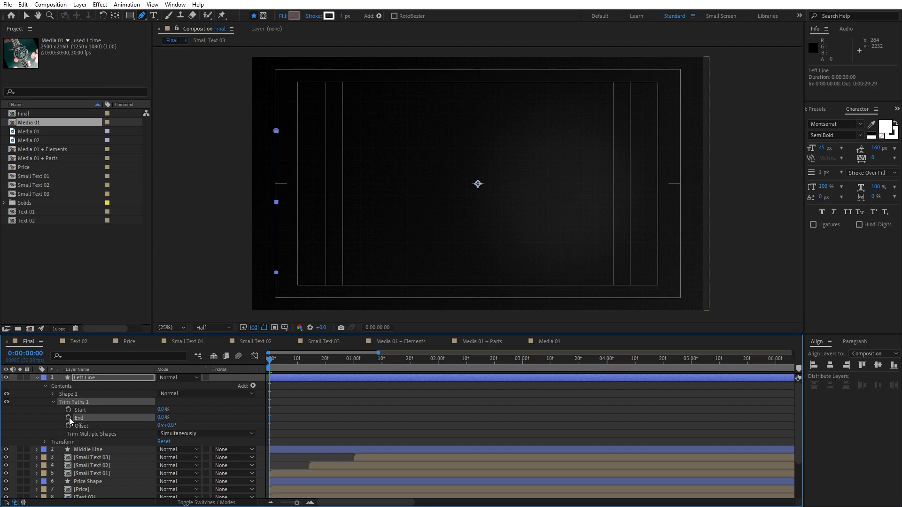
drag(278, 371, 631, 379)
click(165, 417)
text(100)
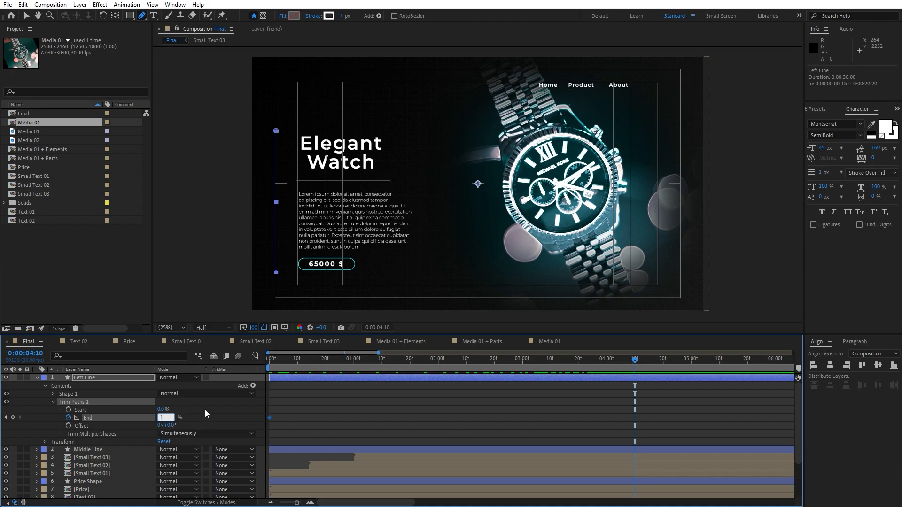
key(Return)
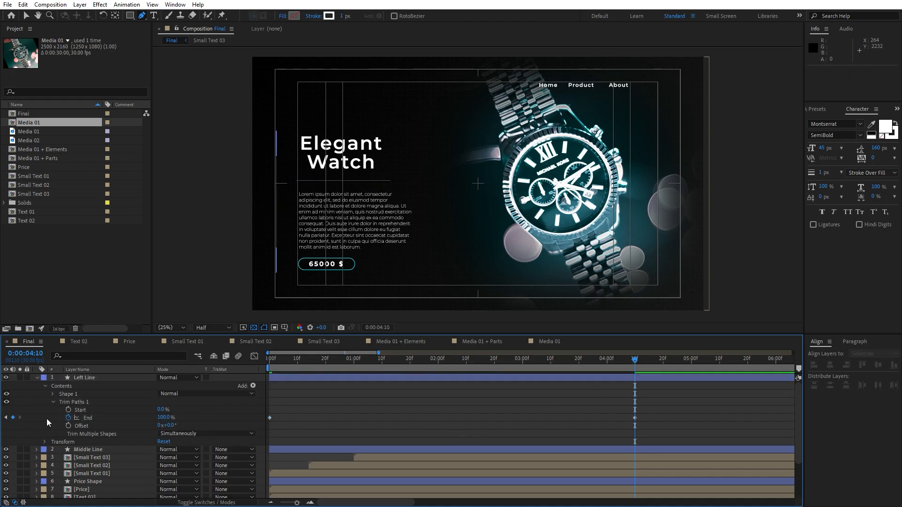
key(space)
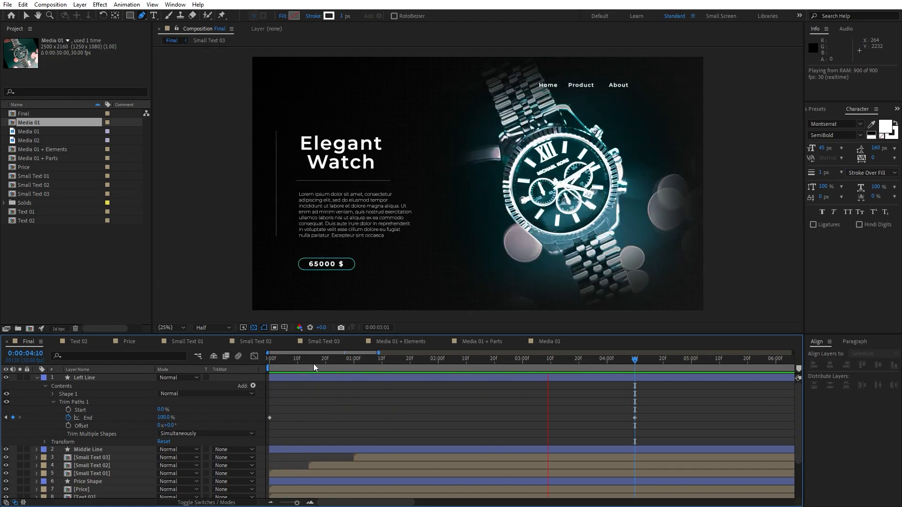
drag(315, 367, 482, 365)
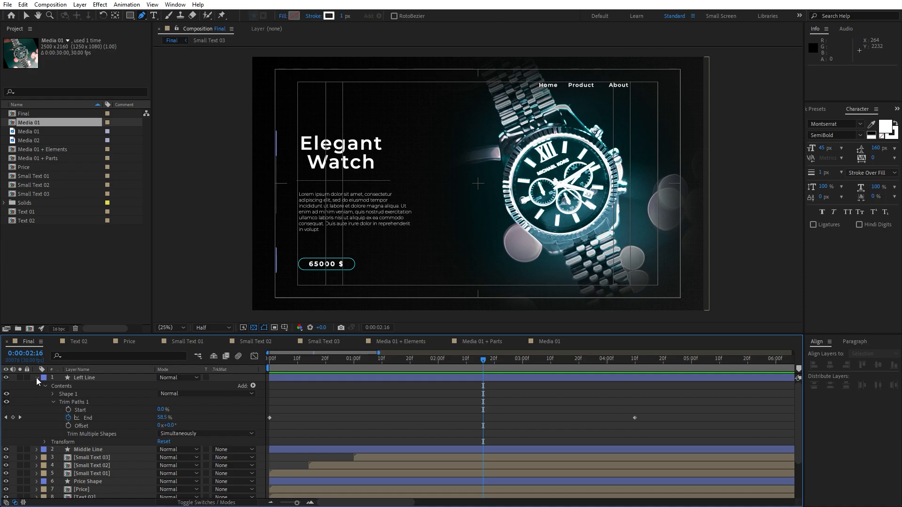
- Duplicate Left Line and move the copy horizontally to X position 5360, onto the outer right safe margin
click(37, 377)
click(67, 378)
key(ctrl+d)
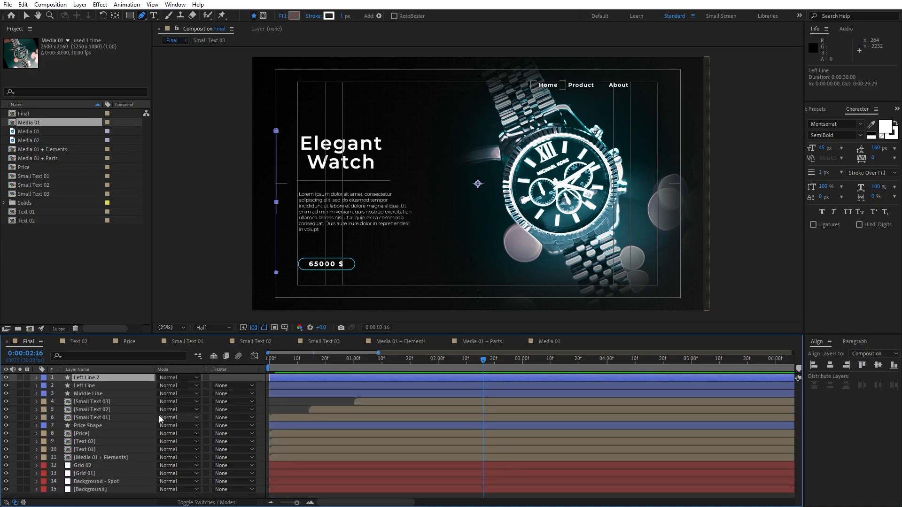
key(shift+Right)
key(shift+Right)
key(shift+Right)
key(shift+Right)
key(shift+Right)
key(shift+Right)
key(shift+Right)
key(shift+Right)
key(shift+Right)
key(shift+Right)
key(shift+Right)
key(shift+Right)
key(shift+Right)
key(shift+Right)
key(shift+Right)
key(shift+Right)
key(shift+Right)
key(shift+Right)
key(shift+Right)
key(shift+Right)
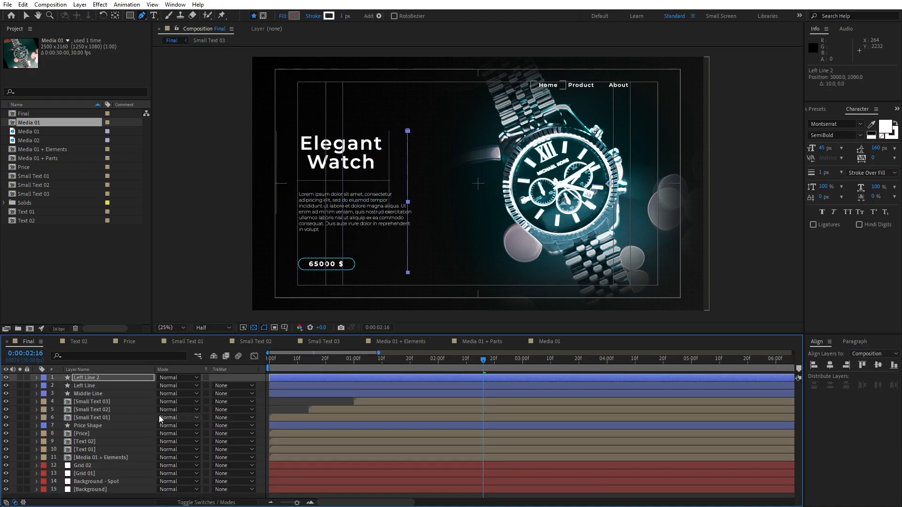
key(shift+Right)
key(shift+Right)
key(shift+Right)
key(shift+Right)
key(shift+Right)
key(shift+Right)
key(shift+Right)
key(shift+Right)
key(shift+Right)
key(shift+Right)
key(shift+Right)
key(shift+Right)
key(shift+Right)
key(shift+Right)
key(shift+Right)
key(shift+Right)
key(shift+Right)
key(shift+Right)
key(shift+Right)
key(shift+Right)
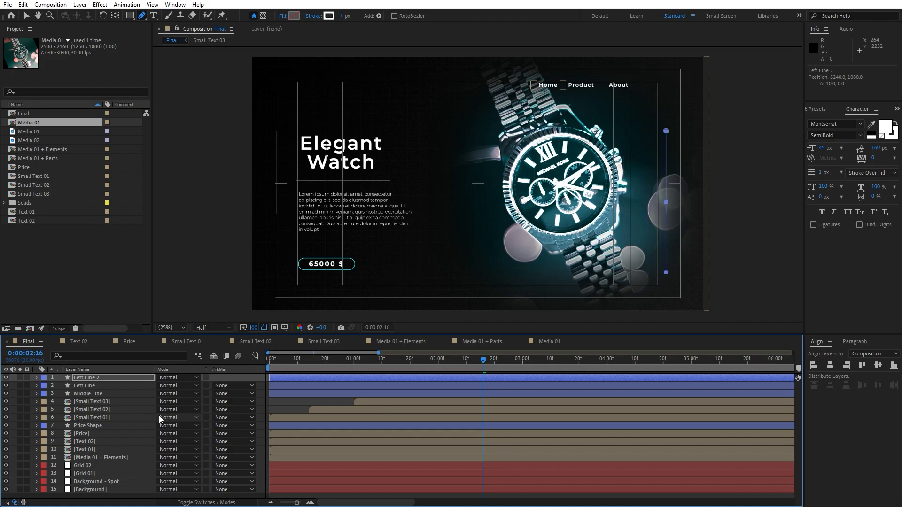
key(shift+Right)
key(shift+Right)
key(shift+Right)
key(shift+Right)
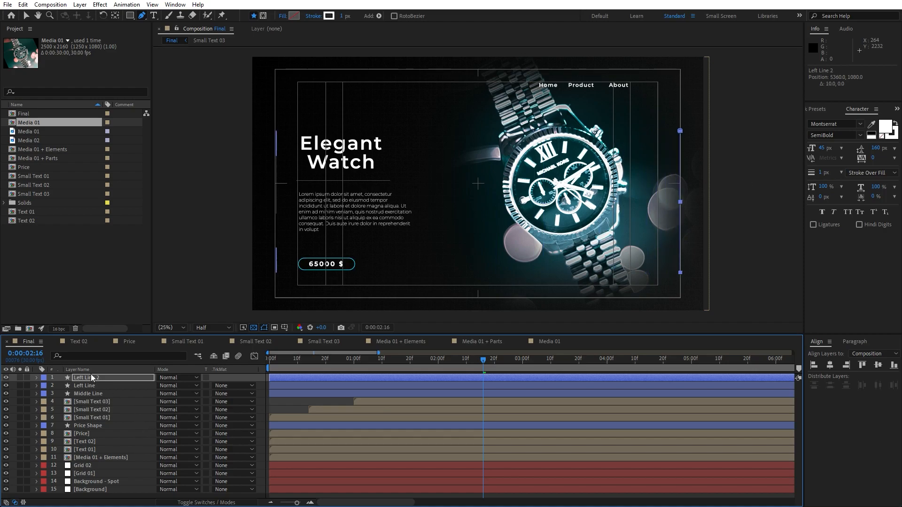
- Rename the duplicated line layer to "Right Line"
key(Return)
text(Right Line)
key(Return)
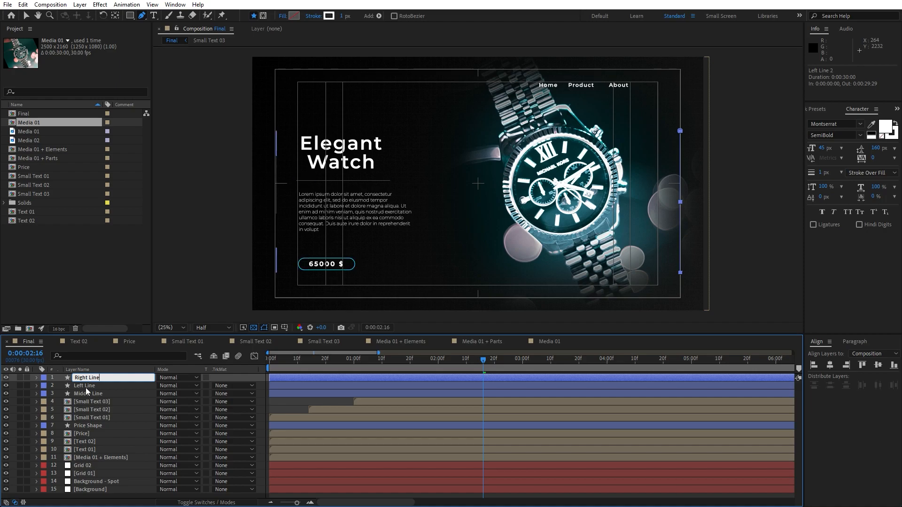
- Reveal Right Line's Trim Paths properties, remove the End keyframes and keep End at 100%
key(ctrl+Down)
click(36, 377)
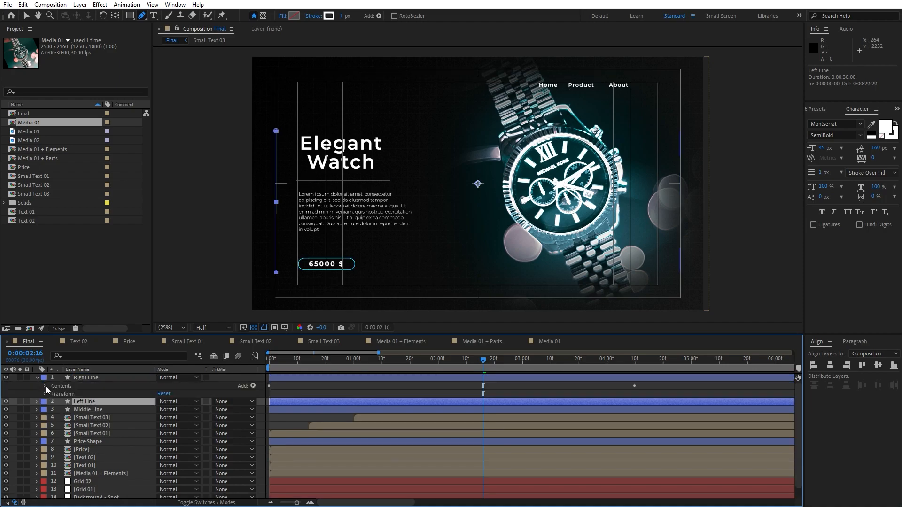
click(46, 386)
click(78, 378)
key(u)
key(u)
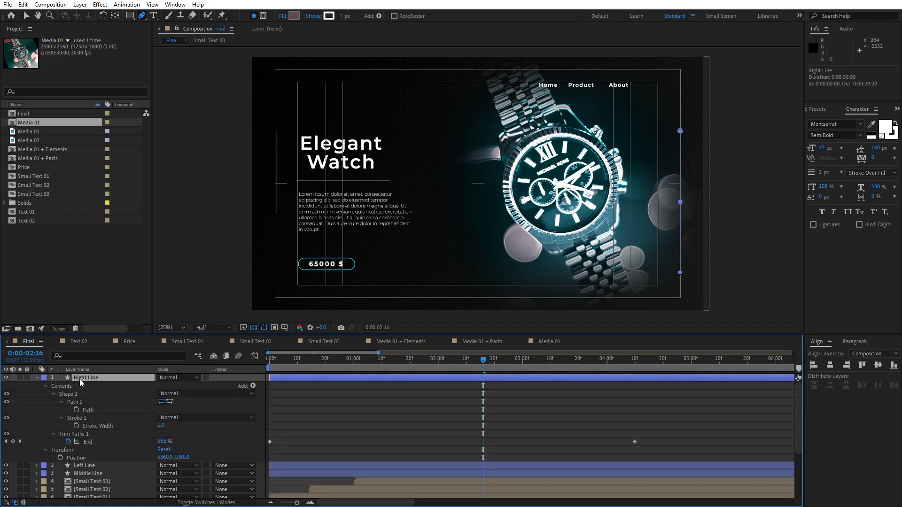
click(54, 434)
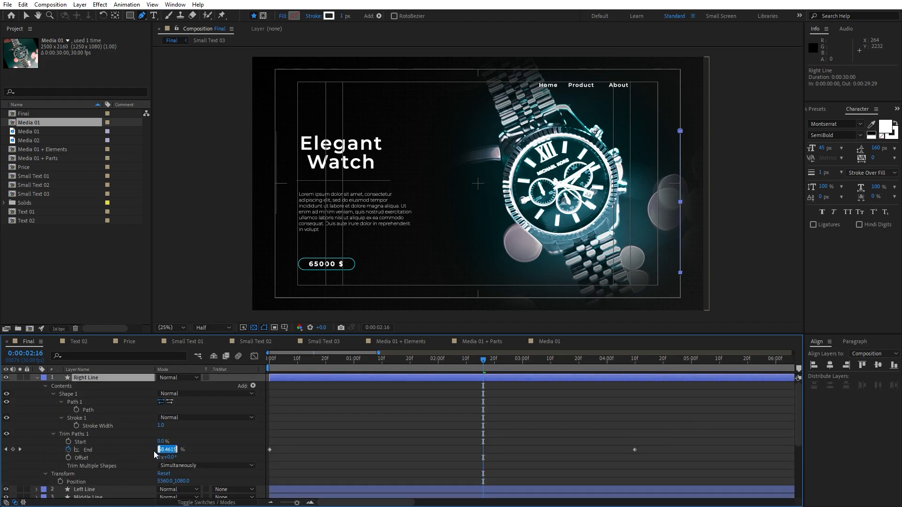
click(142, 447)
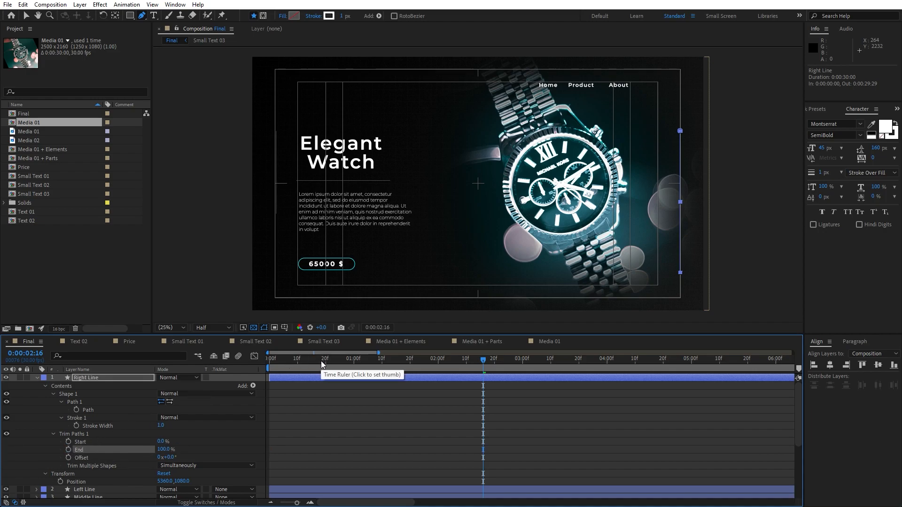
- Animate Right Line's Trim Paths Start from 100% at the first frame to 0% at 0:00:04:20 and preview it
key(Home)
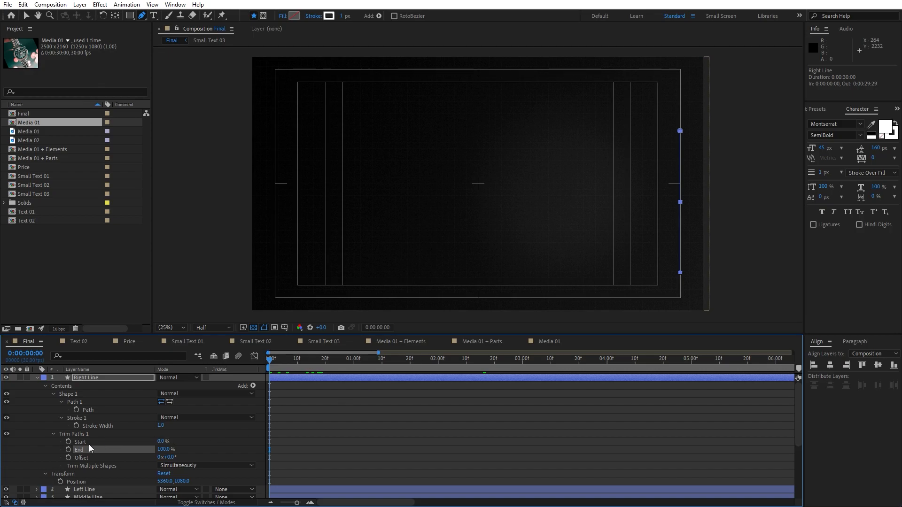
click(67, 442)
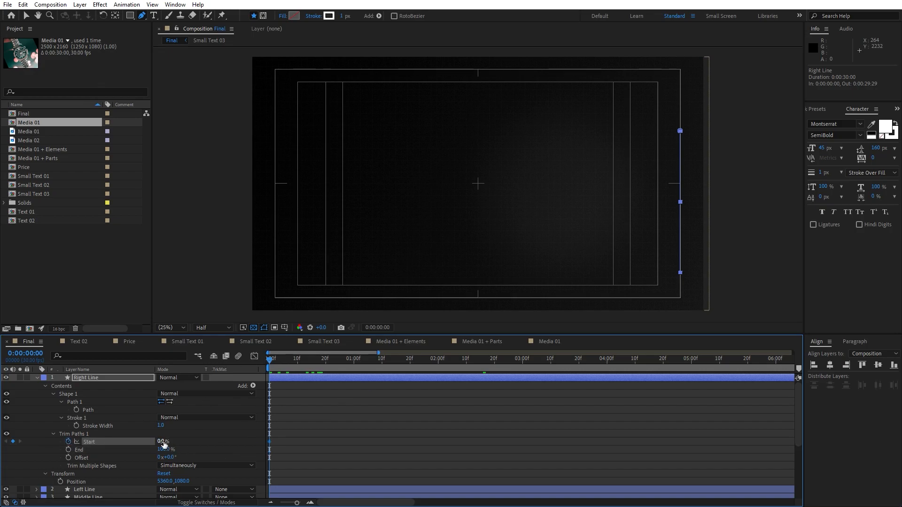
drag(294, 363, 662, 367)
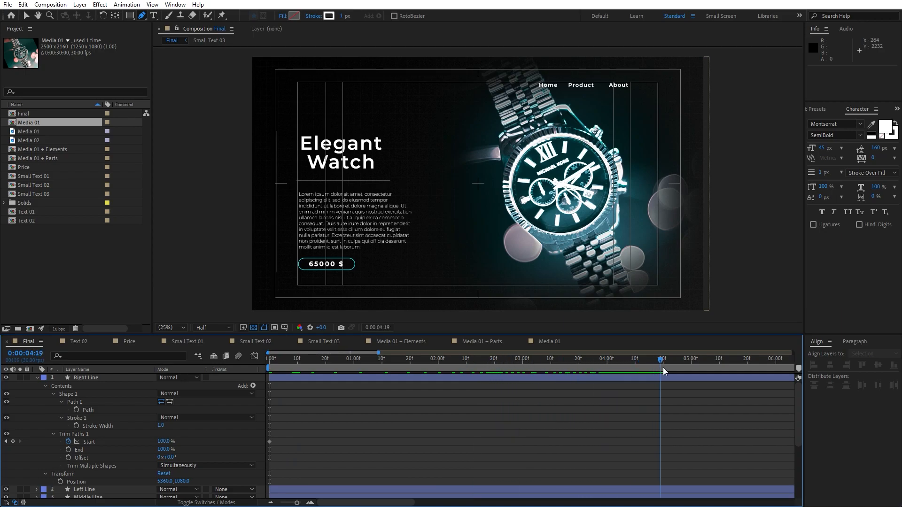
click(165, 442)
text(70)
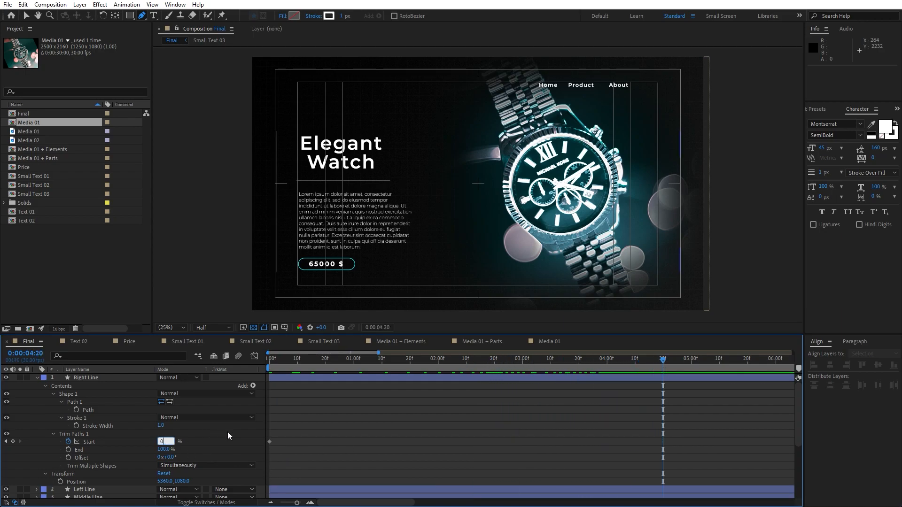
key(Return)
click(387, 365)
key(space)
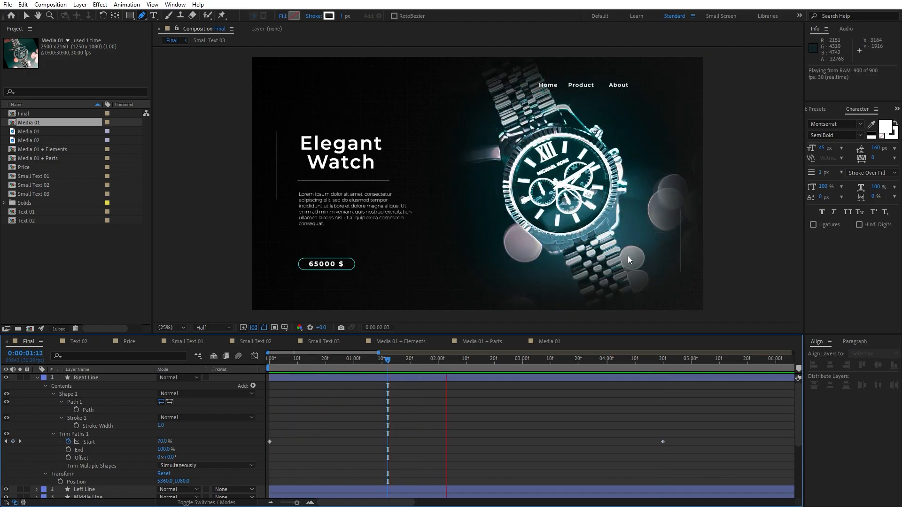
drag(387, 358, 429, 368)
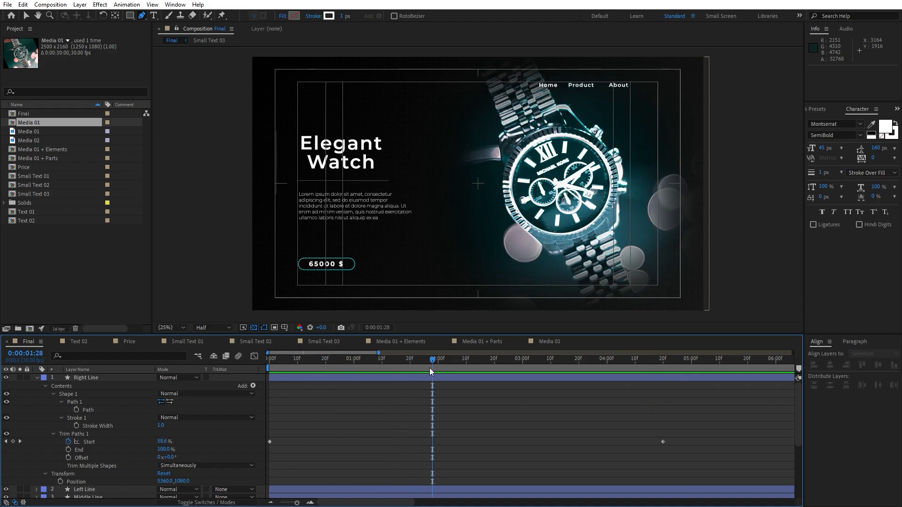
key(space)
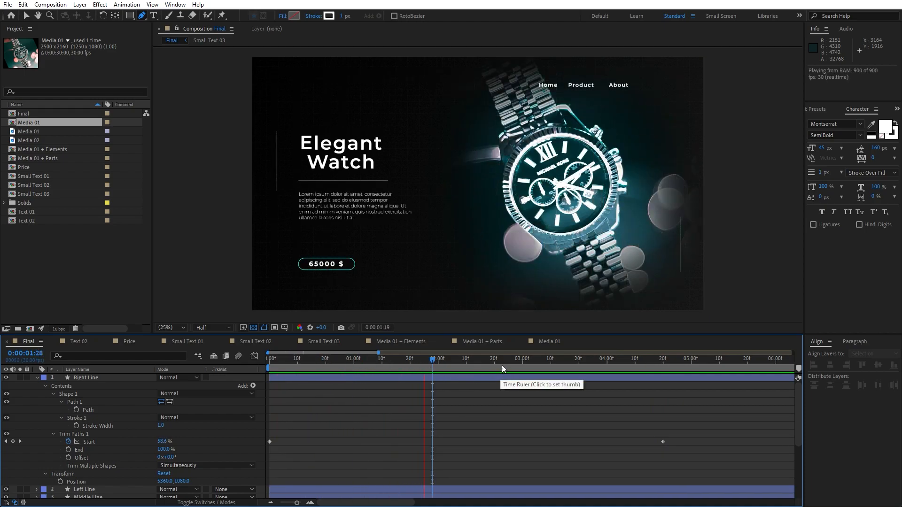
- Collapse Right Line's properties and close every open composition timeline except Final
key(v)
click(522, 363)
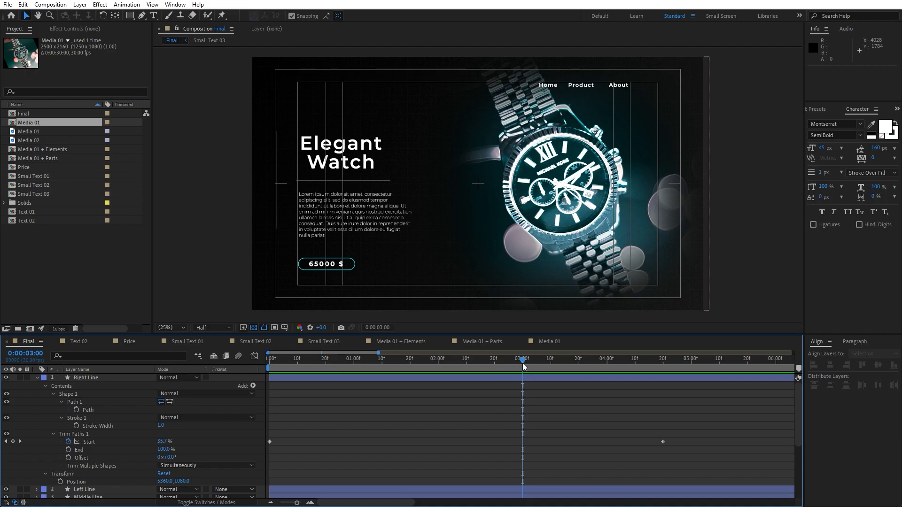
click(38, 378)
click(54, 341)
click(54, 342)
click(54, 342)
click(54, 342)
click(54, 342)
click(54, 342)
click(54, 341)
click(54, 342)
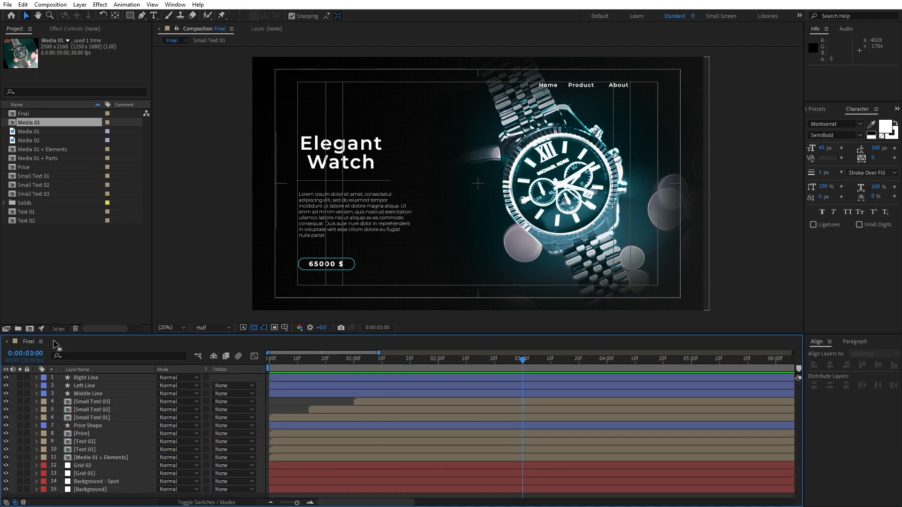
- Pre-compose all layers of Final into a new composition named "Part 01 + Elements"
click(111, 413)
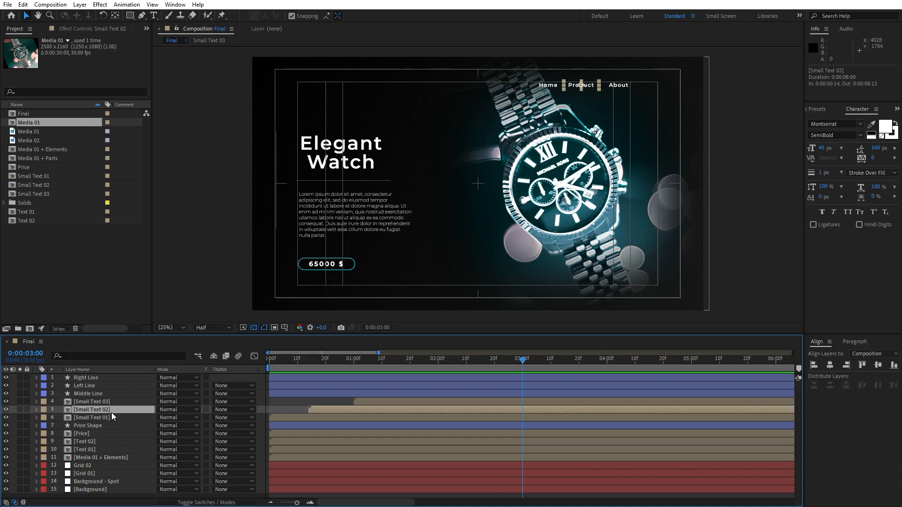
key(ctrl+a)
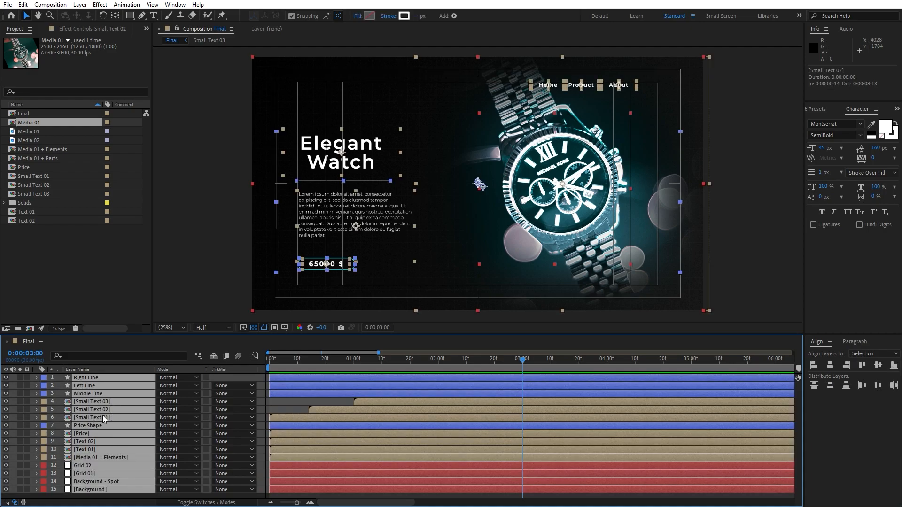
right_click(103, 420)
click(155, 365)
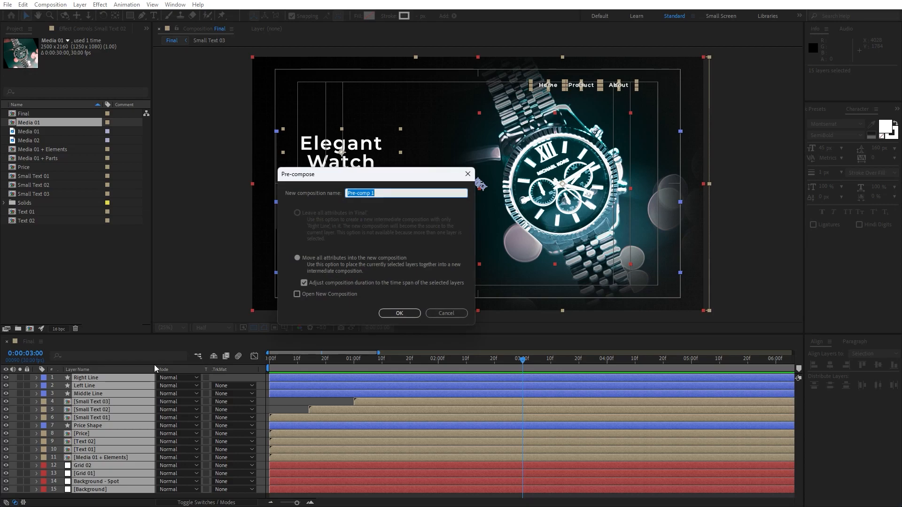
text(Part 01 + Elemen)
key(Return)
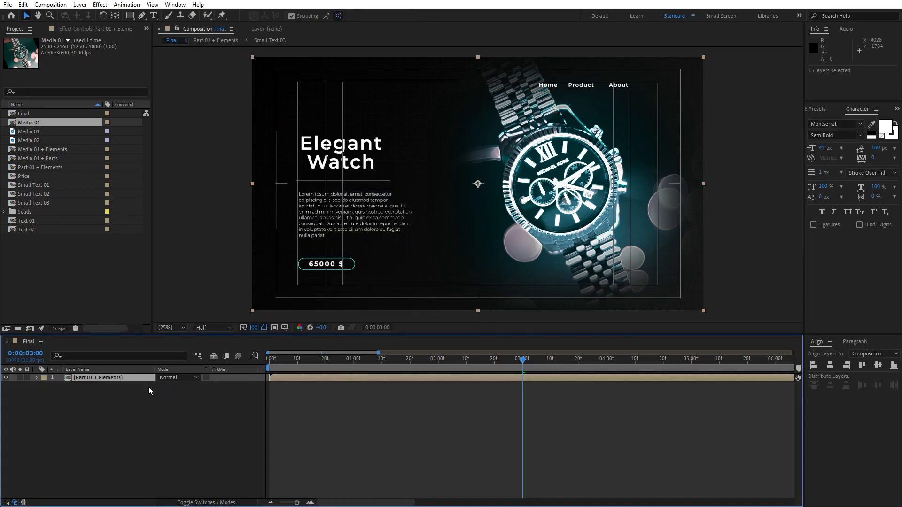
- Set the Final composition's duration to 0:00:08:00 and fit the whole duration in the timeline
click(134, 416)
key(ctrl+k)
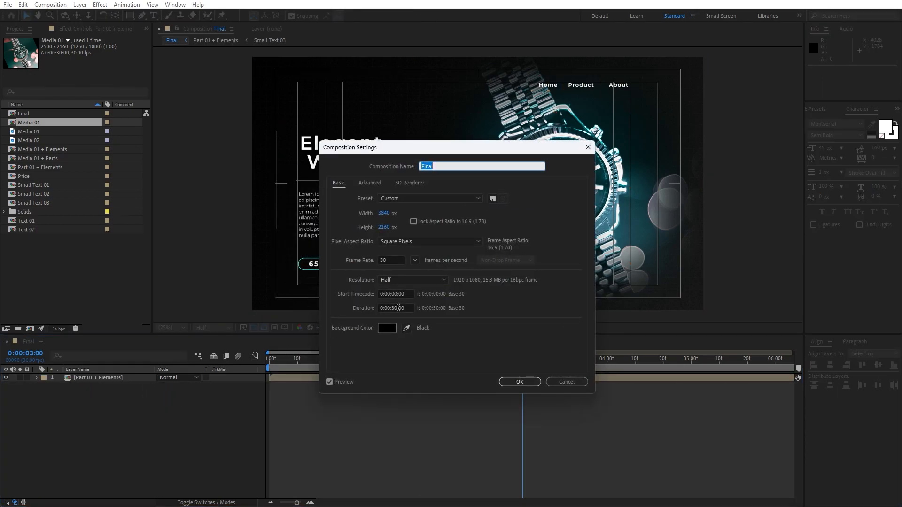
click(397, 308)
key(BackSpace)
key(BackSpace)
text(08)
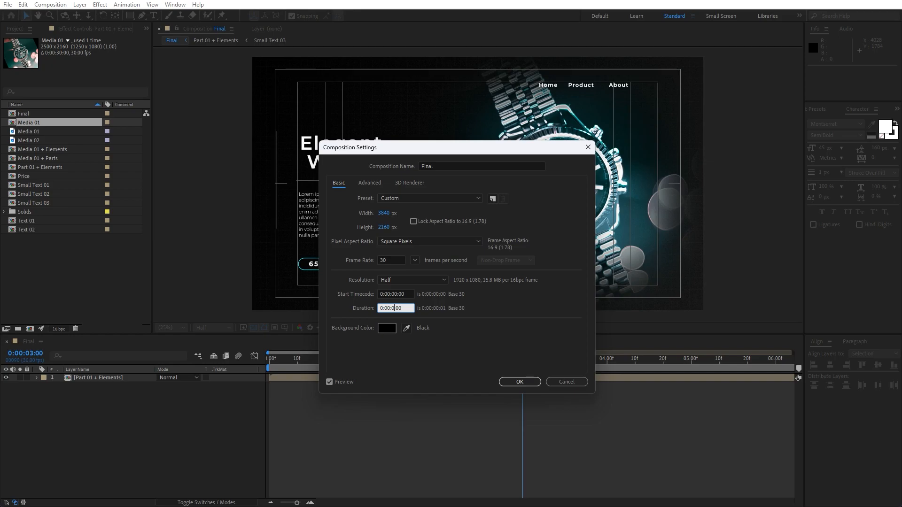
click(528, 380)
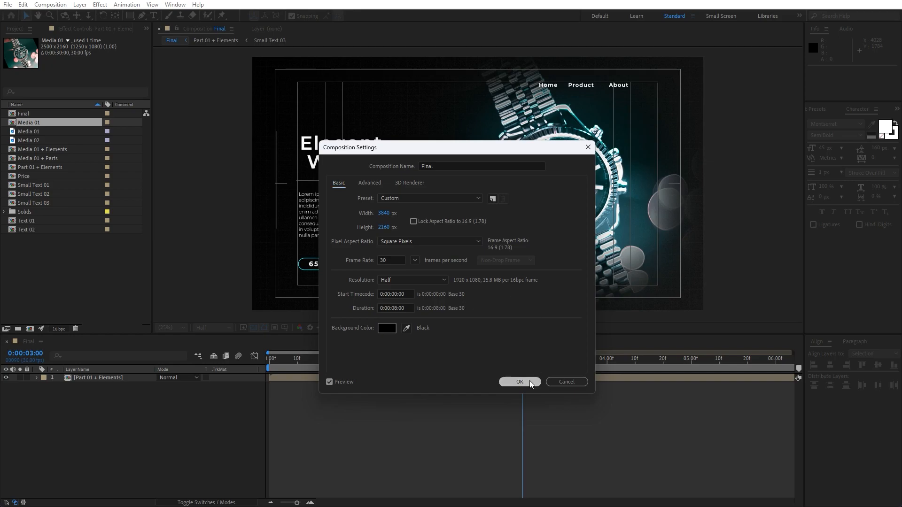
drag(285, 503, 272, 504)
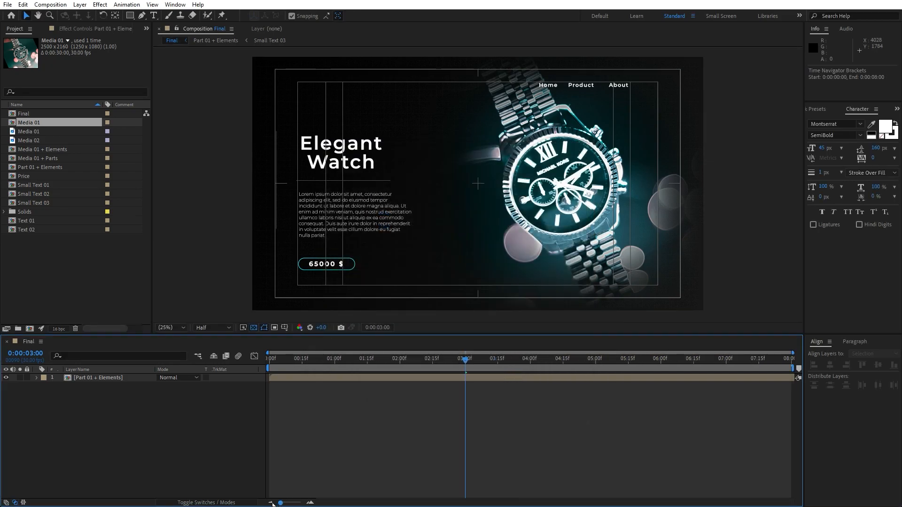
- Create a white 3840 x 2160 px solid named "Matte" above the Part 01 + Elements layer
right_click(157, 438)
mouse_move(186, 321)
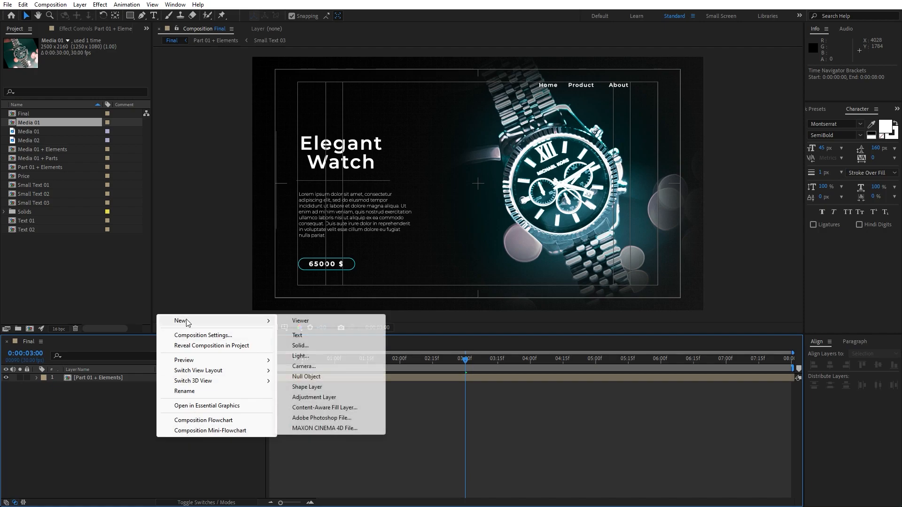
click(320, 345)
text(Matte)
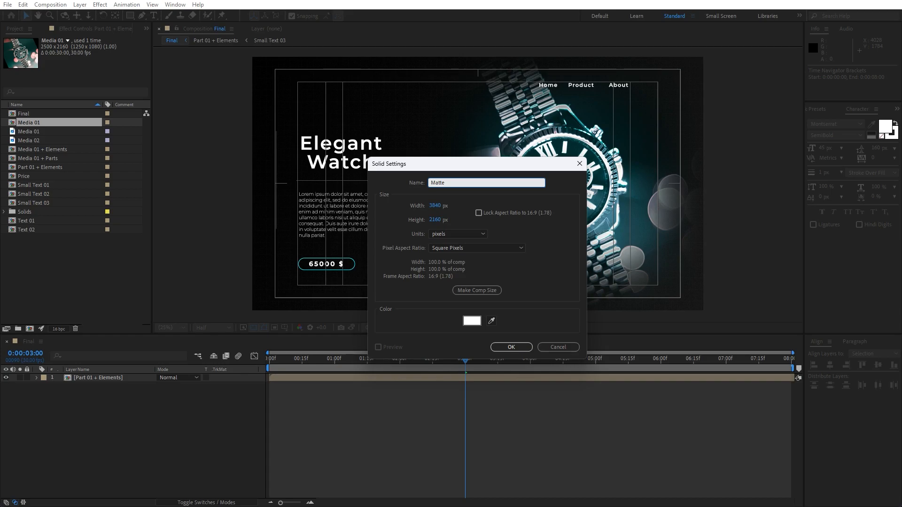
click(511, 347)
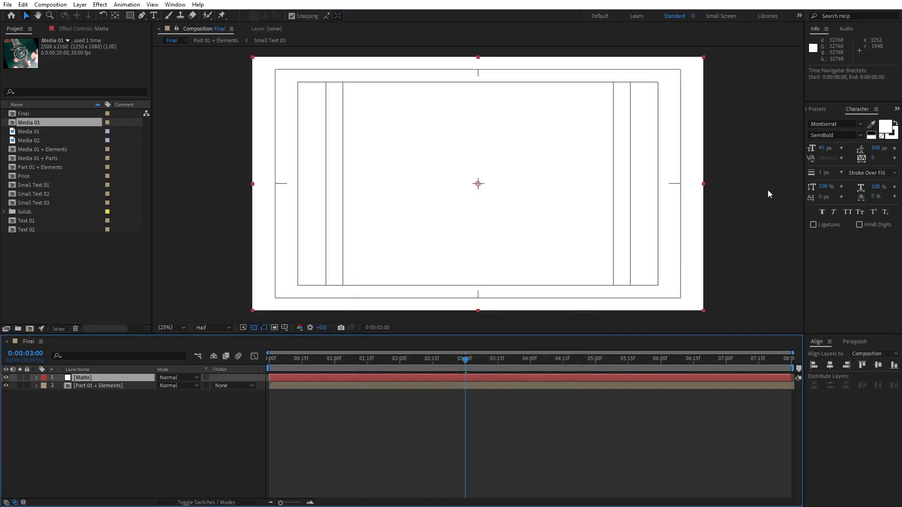
- Find the Block Dissolve effect and apply it to the Matte layer
click(819, 109)
click(847, 122)
text(block)
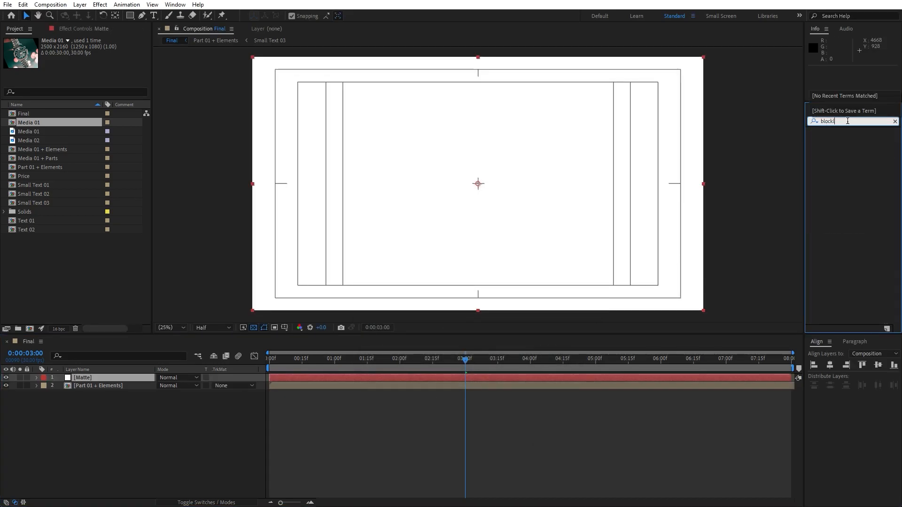
drag(849, 227, 99, 379)
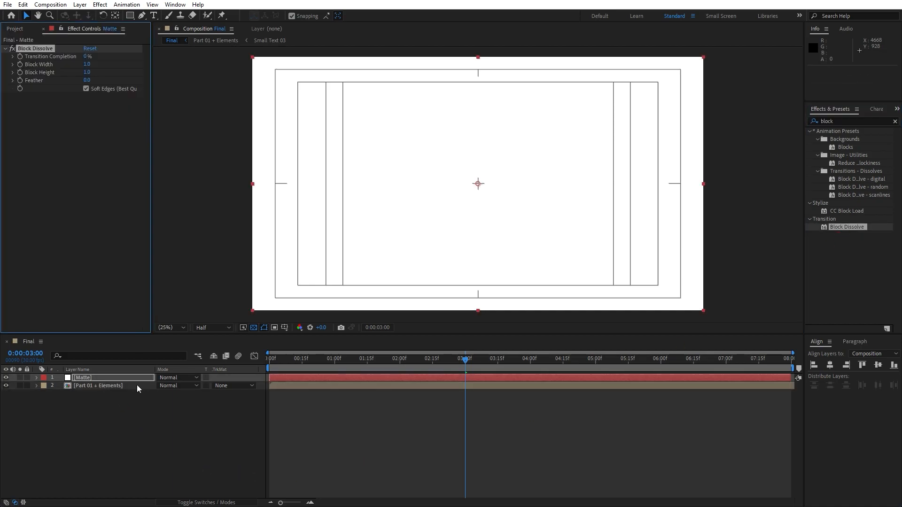
- Go to 0:00:04:15, set Block Dissolve's Block Width and Block Height to 100, and turn off Soft Edges
drag(473, 359, 563, 360)
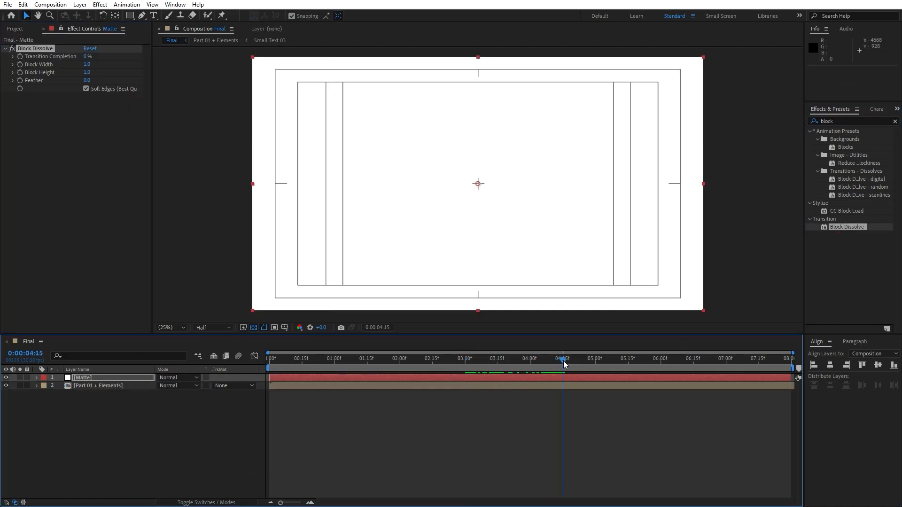
click(87, 65)
text(100)
key(Tab)
text(100)
key(Return)
click(89, 109)
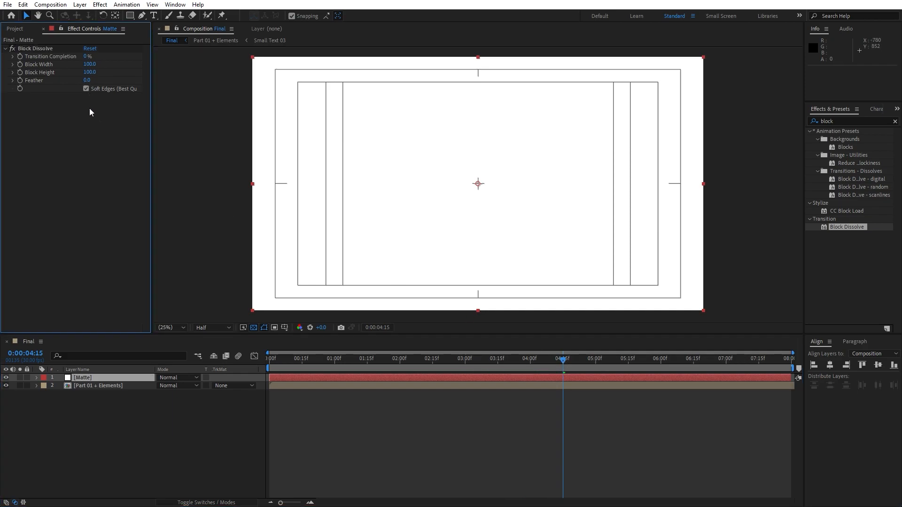
click(85, 89)
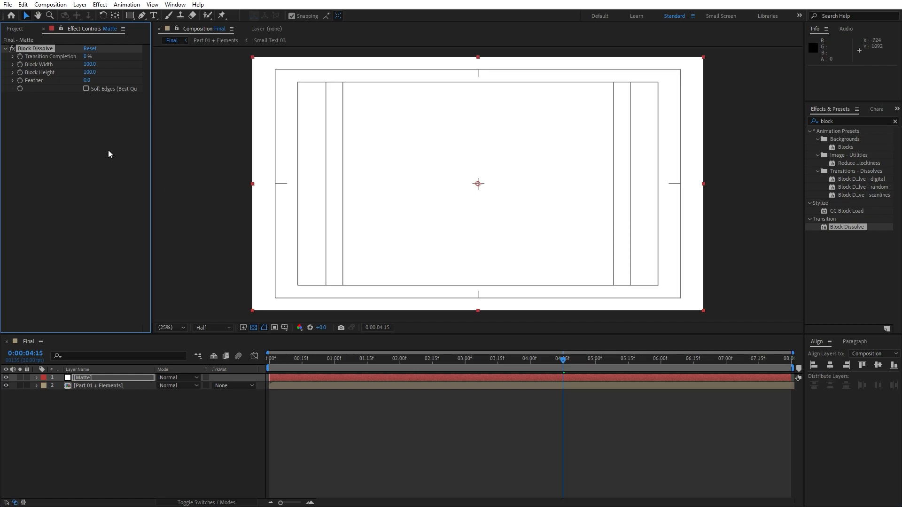
- Animate Matte's Transition Completion from 0% at 0:00:04:15 to 100% at 0:00:06:00
click(21, 57)
drag(563, 363, 660, 362)
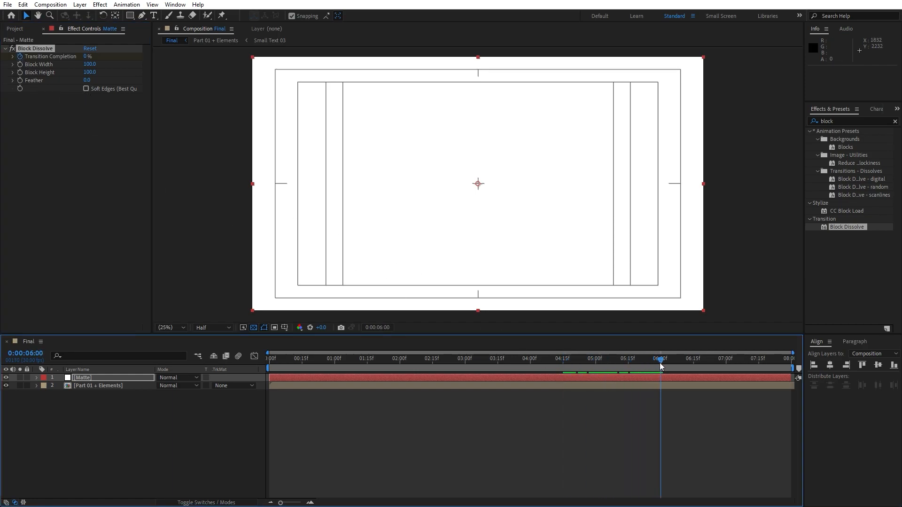
click(86, 56)
text(100)
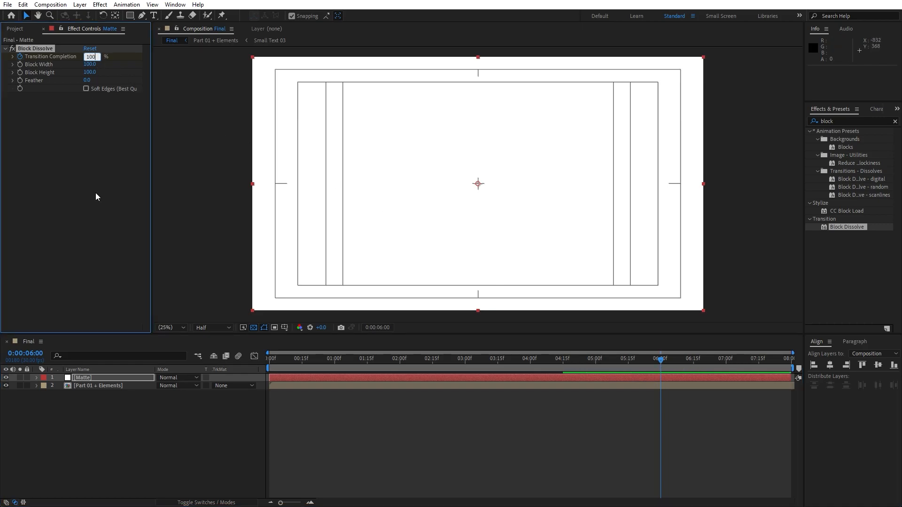
key(Return)
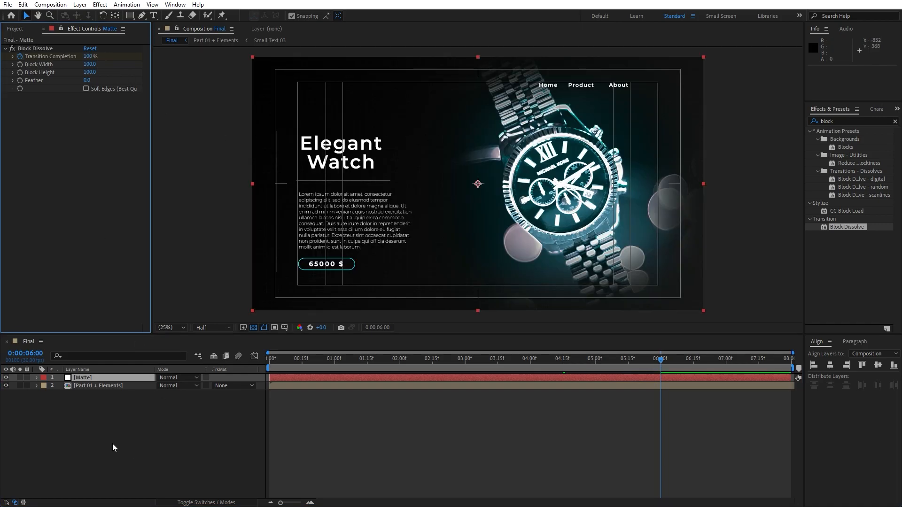
- Ease both of Matte's Transition Completion keyframes and steepen their speed curve to a peak of about 273% per second
click(89, 378)
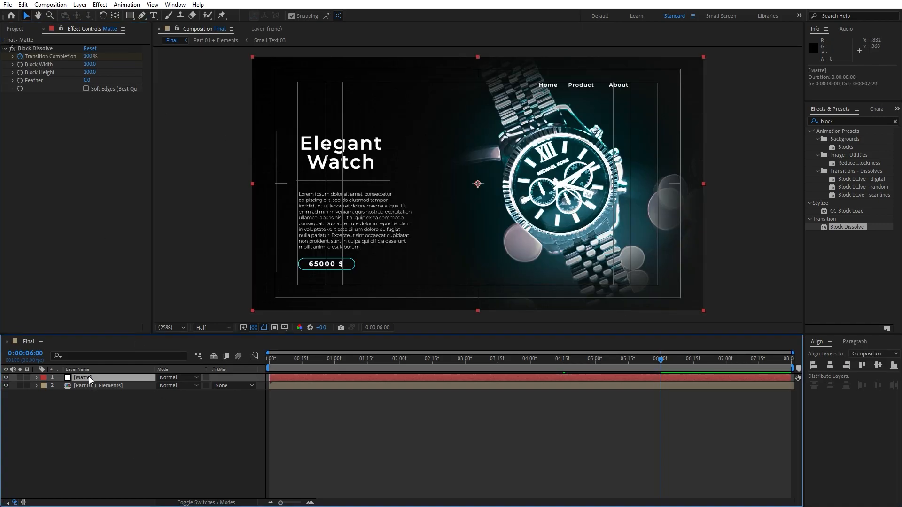
key(u)
drag(707, 436, 489, 368)
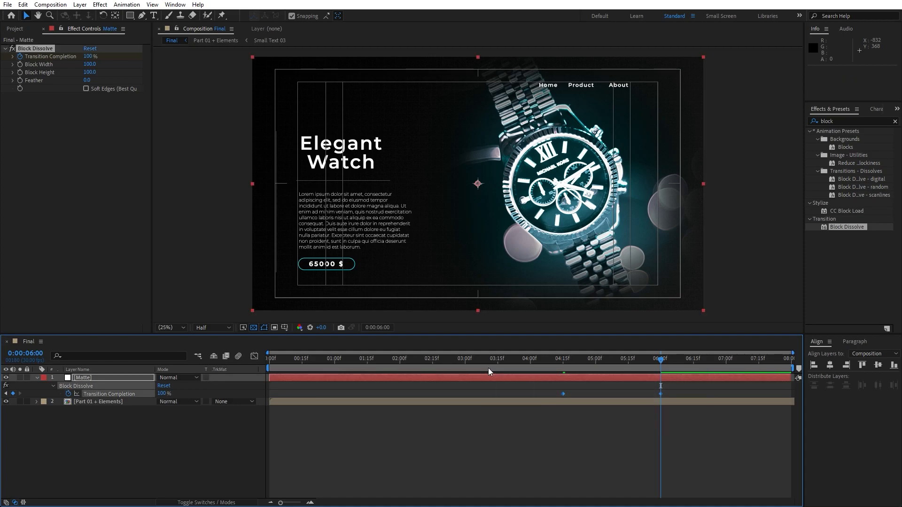
click(255, 356)
drag(684, 442, 607, 476)
click(255, 356)
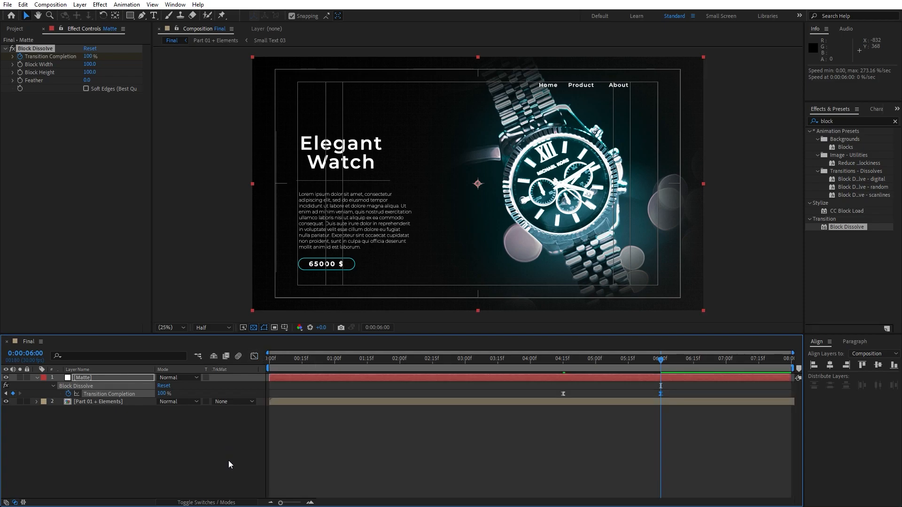
- Set the track matte of Part 01 + Elements to Alpha Matte "[Matte]" and preview the block transition up to 0:00:05:01
click(224, 405)
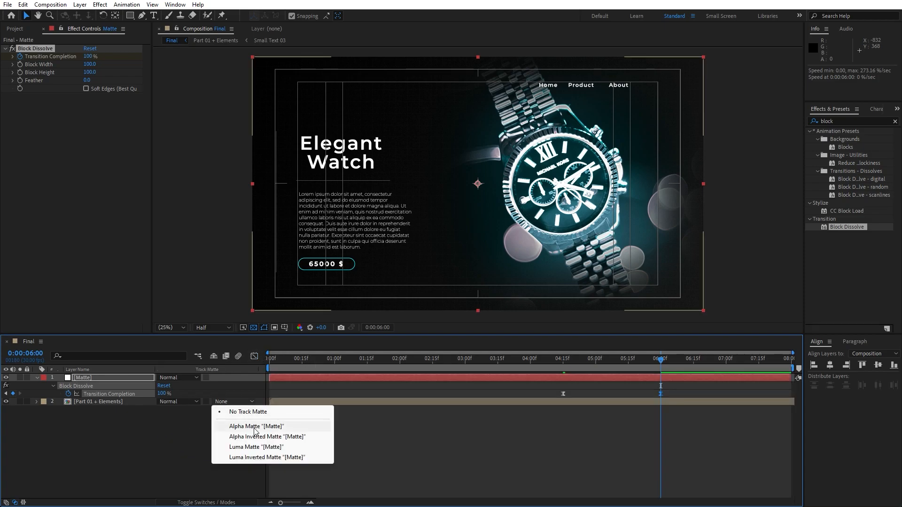
click(103, 402)
click(224, 402)
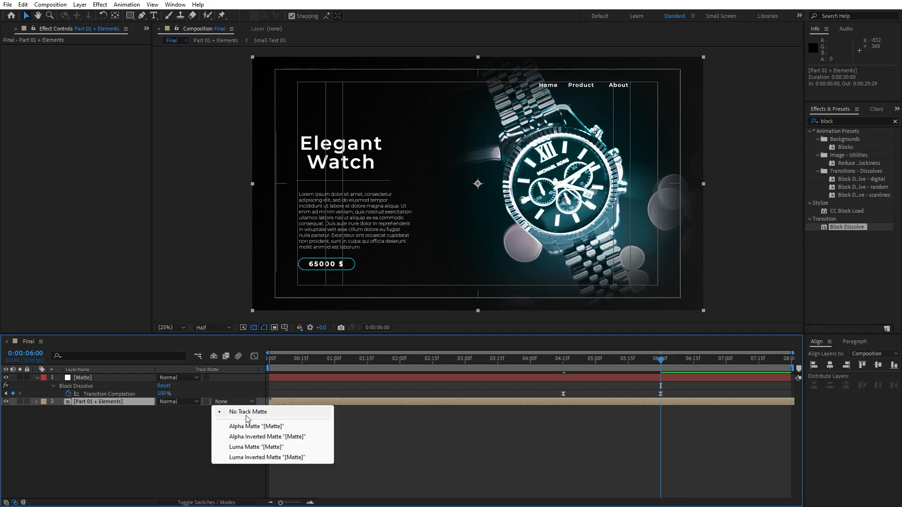
click(235, 423)
drag(426, 372, 334, 371)
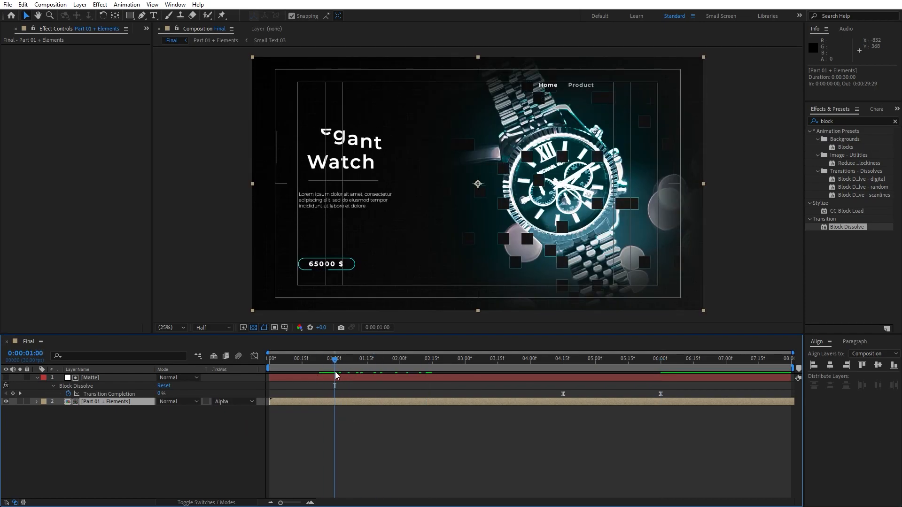
key(space)
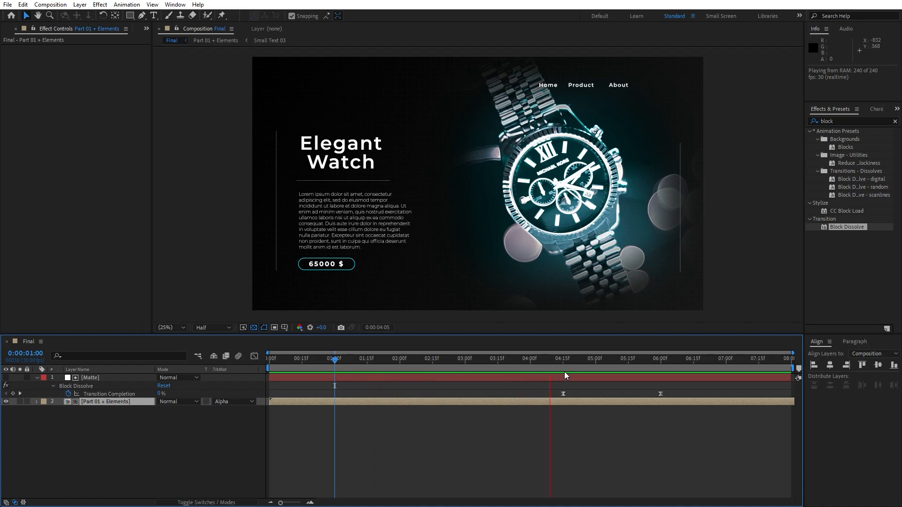
key(space)
drag(582, 363, 598, 362)
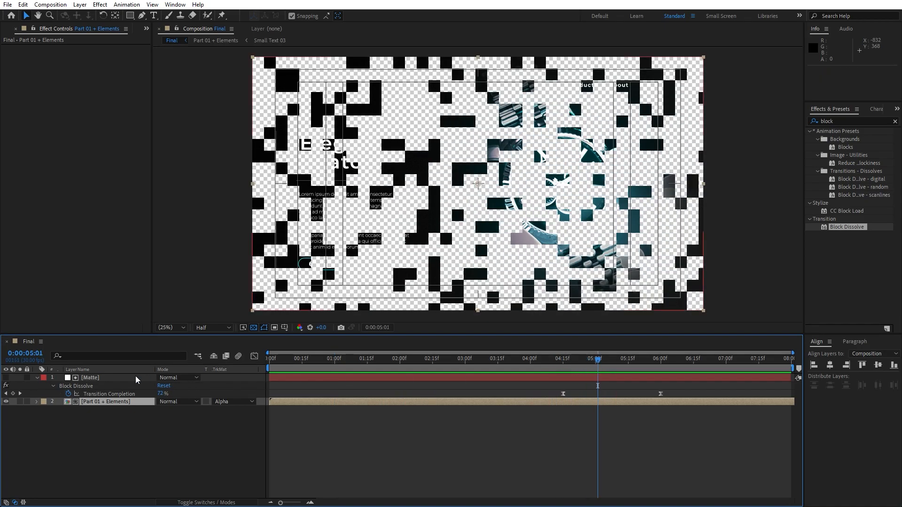
- Pre-compose the Matte and Part 01 + Elements layers together as "Slide 01", moving all attributes into the new composition
click(37, 378)
drag(145, 436, 89, 365)
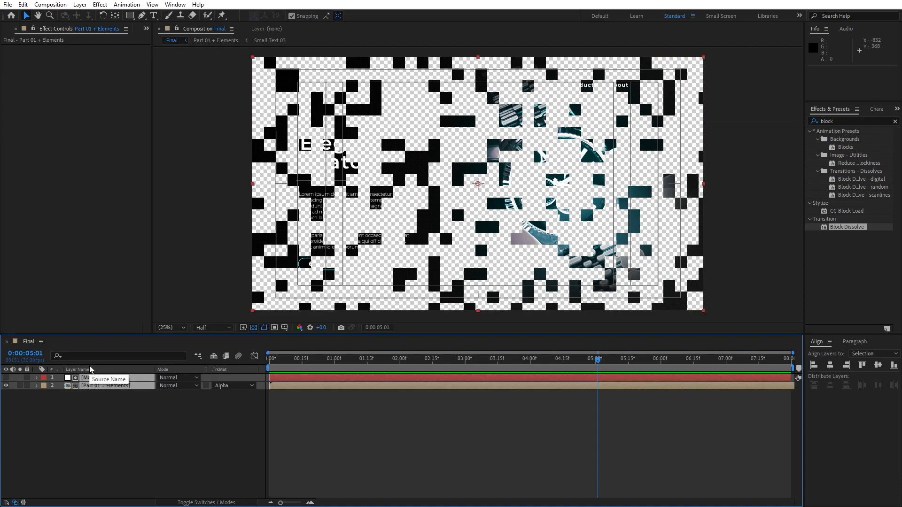
right_click(102, 388)
click(160, 335)
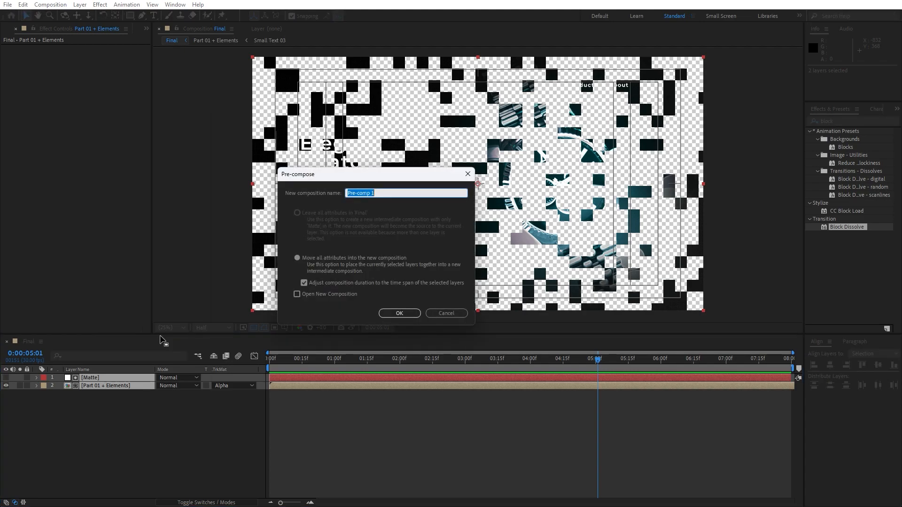
text(Slide 01)
key(Return)
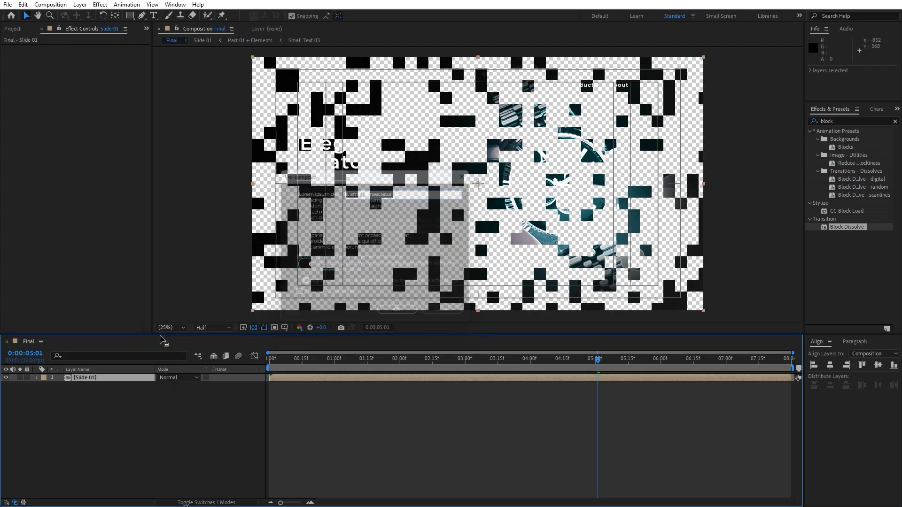
- Duplicate the Slide 01 layer and shift the lower copy one frame later so it starts at 0:00:00:01
click(97, 377)
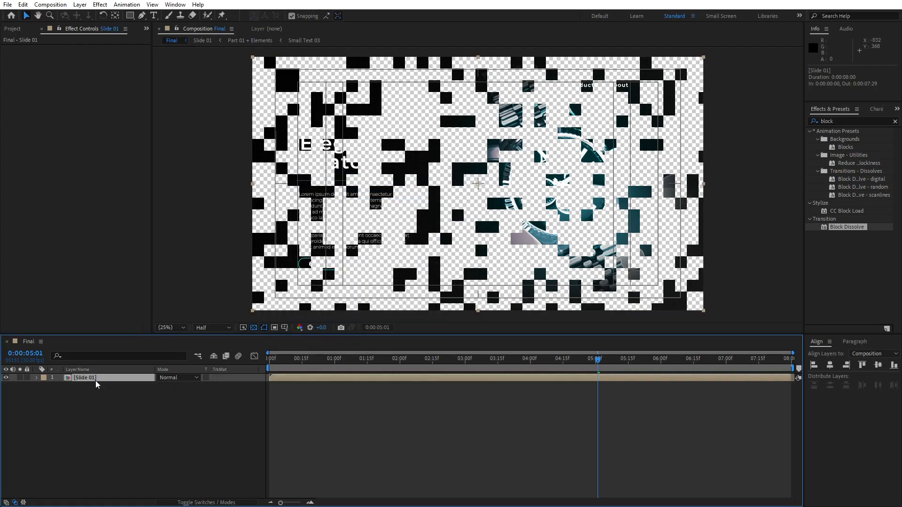
key(ctrl+d)
drag(280, 503, 299, 504)
drag(620, 504, 353, 504)
click(291, 388)
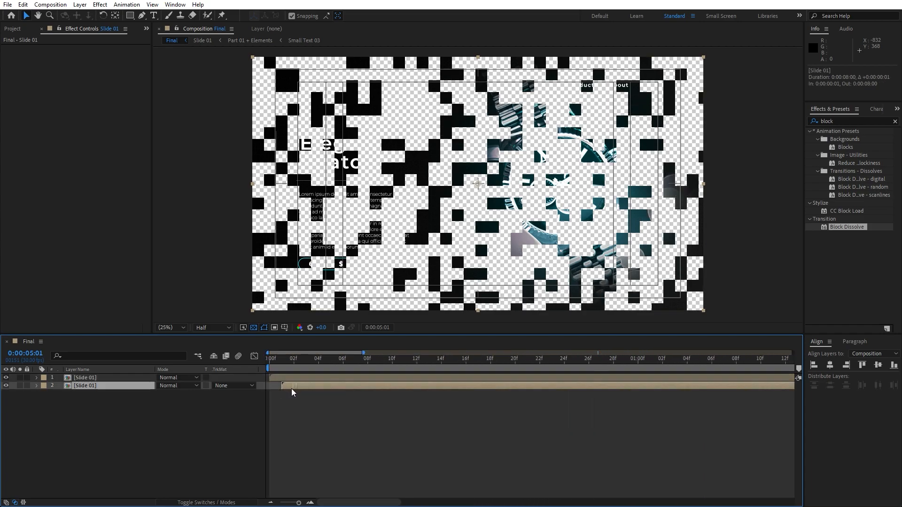
- Apply a Fill effect in cyan 00DEFF to the lower Slide 01 copy and preview the transition
click(847, 121)
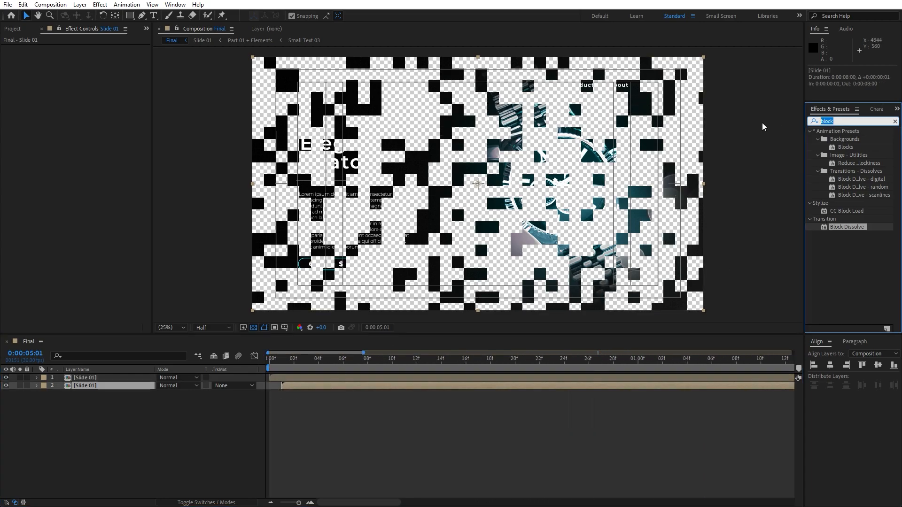
text(fill)
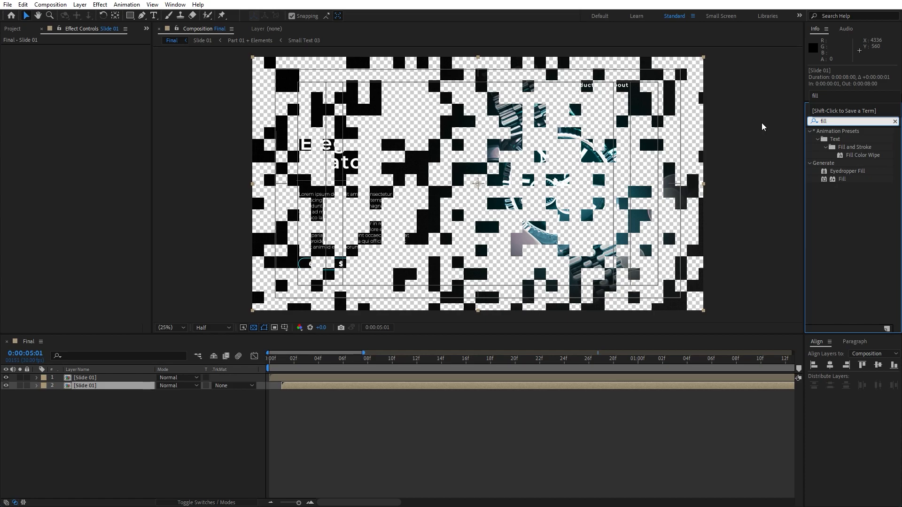
drag(839, 179, 102, 385)
click(88, 73)
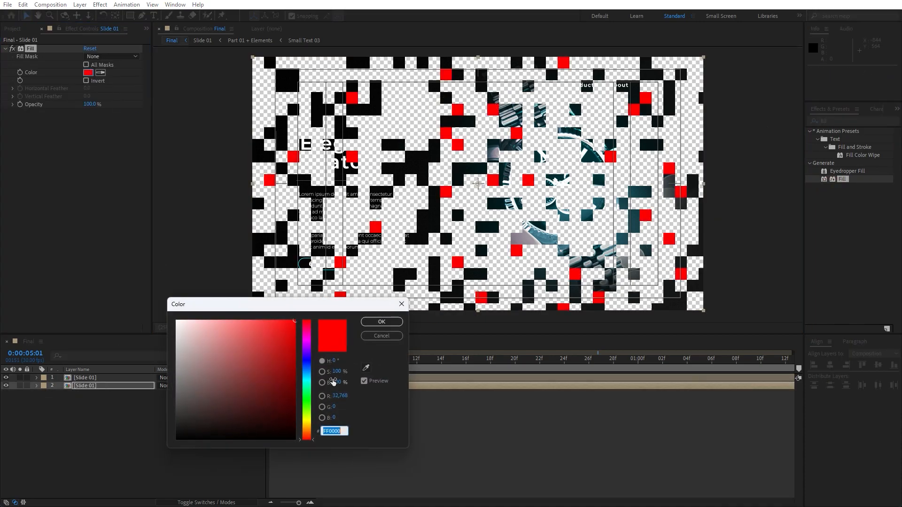
click(307, 378)
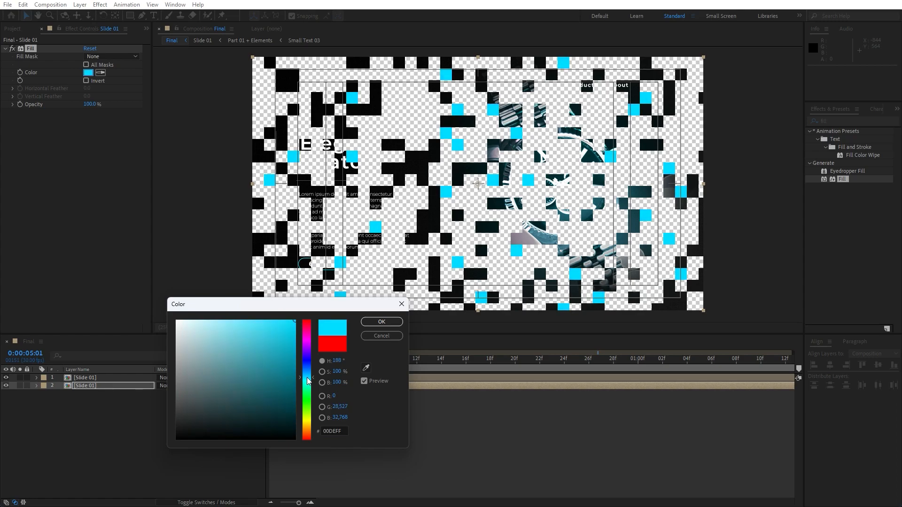
click(381, 322)
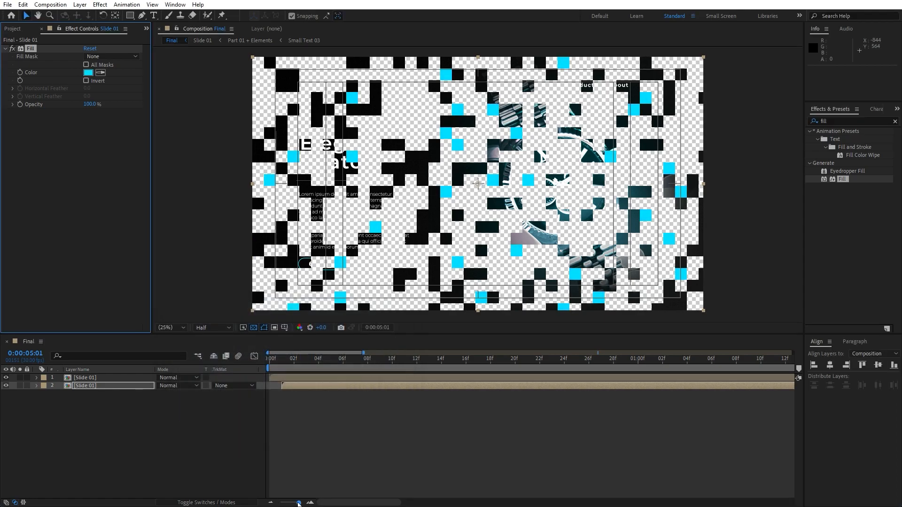
click(222, 463)
key(space)
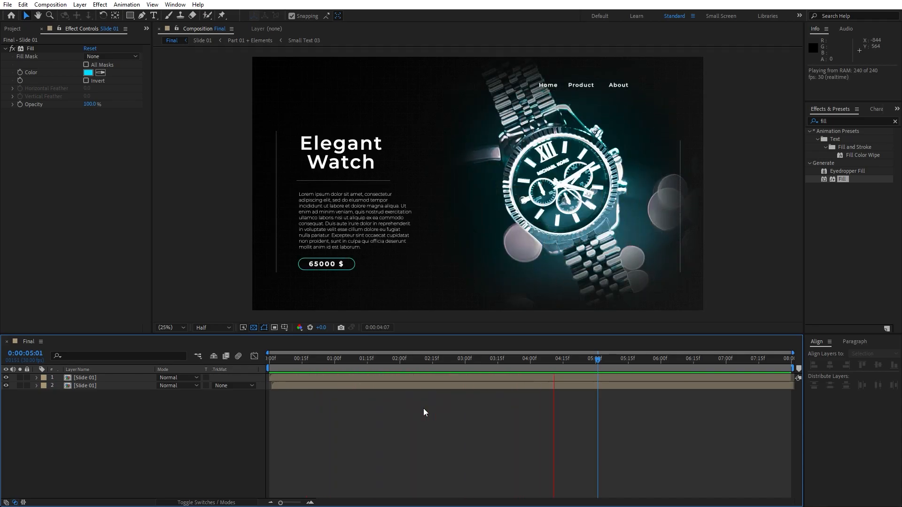
key(space)
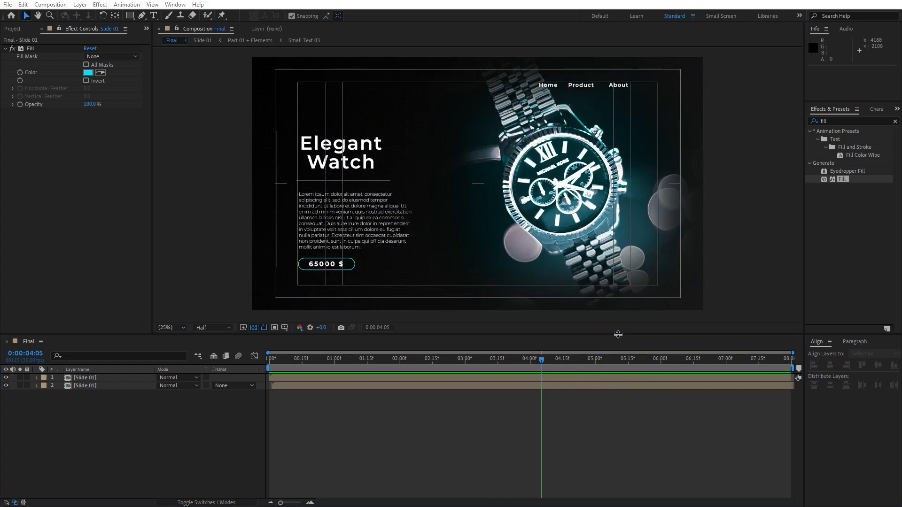